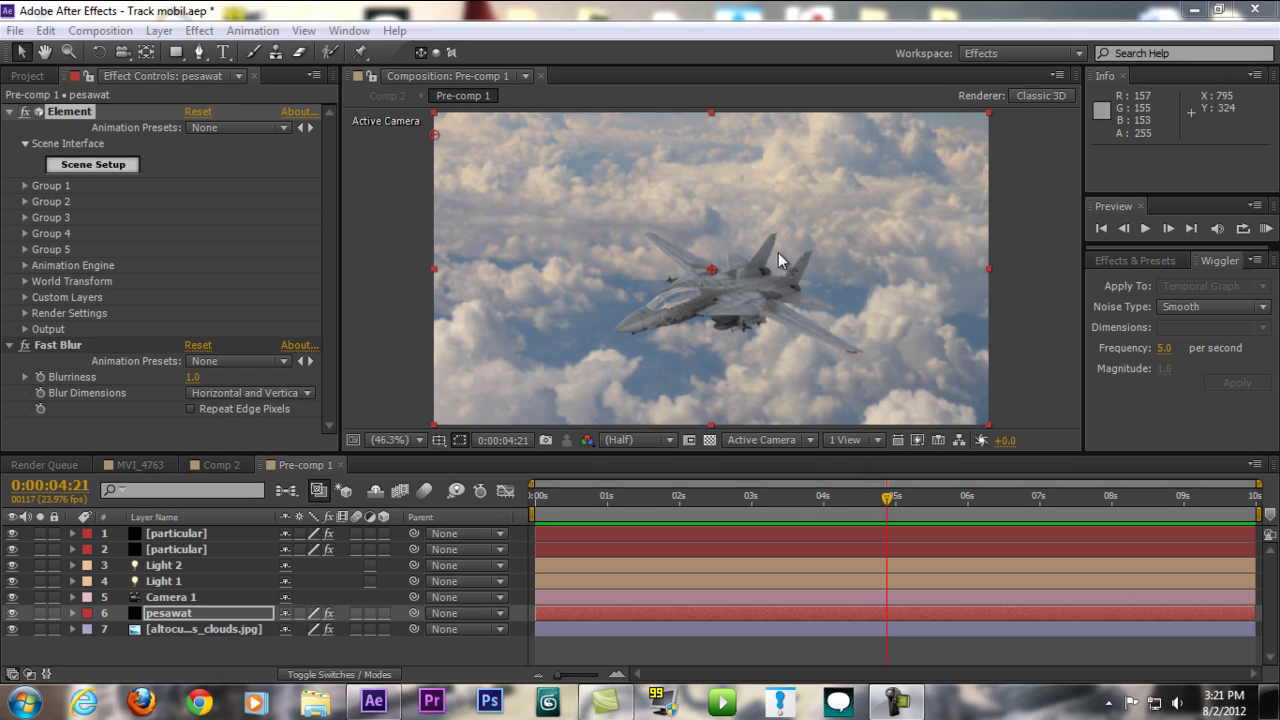
Scrub through the jet flight and set the viewer magnification to Fit up to 100%
left_click_drag(800, 495, 677, 497)
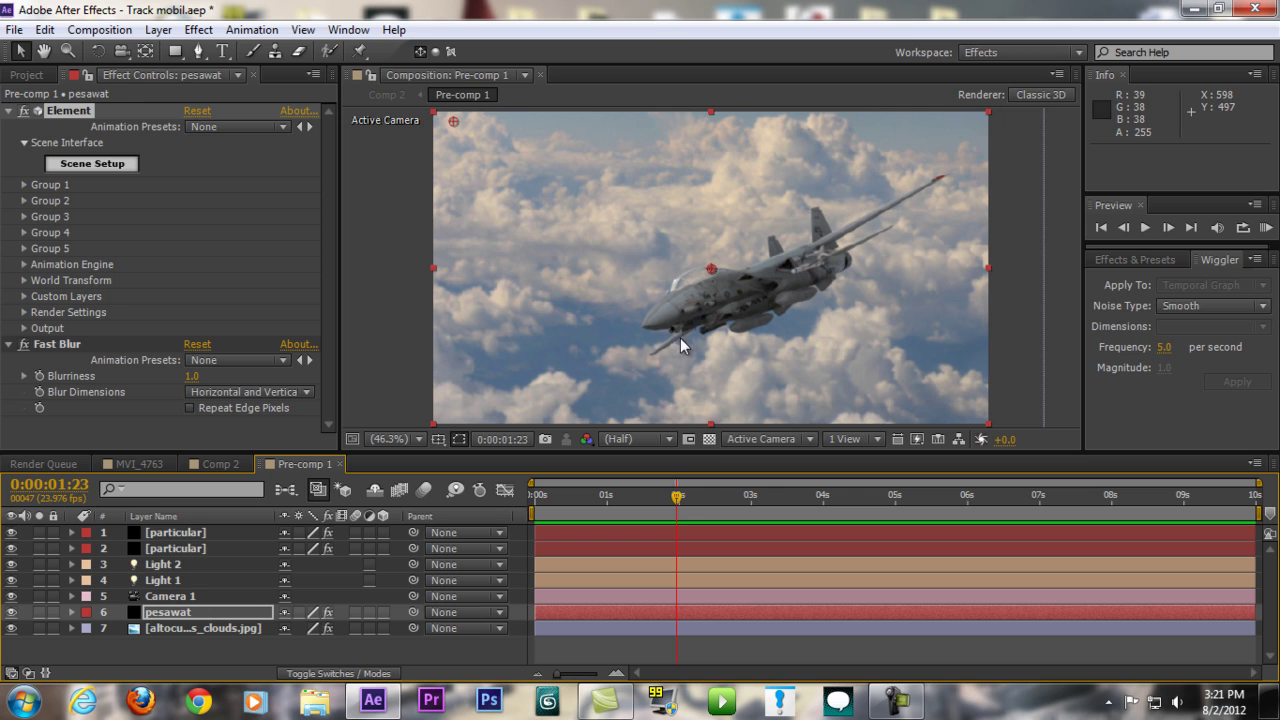
left_click_drag(677, 494, 820, 475)
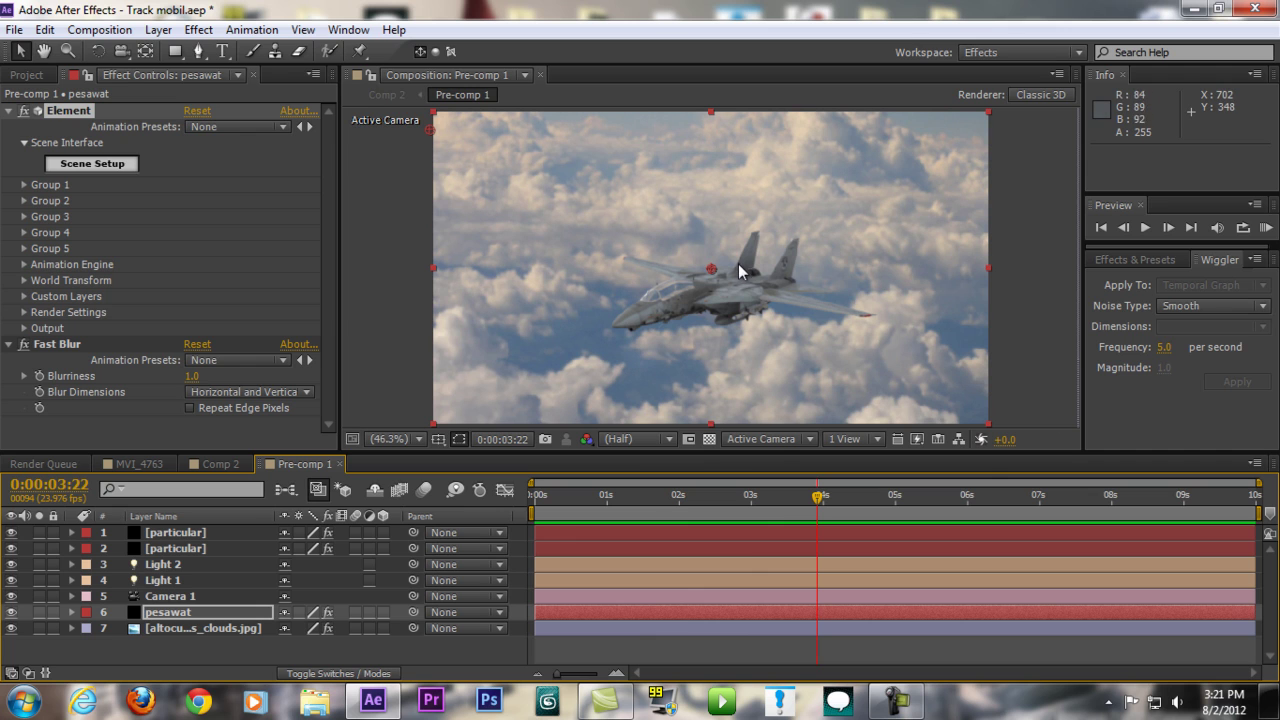
left_click_drag(658, 499, 720, 510)
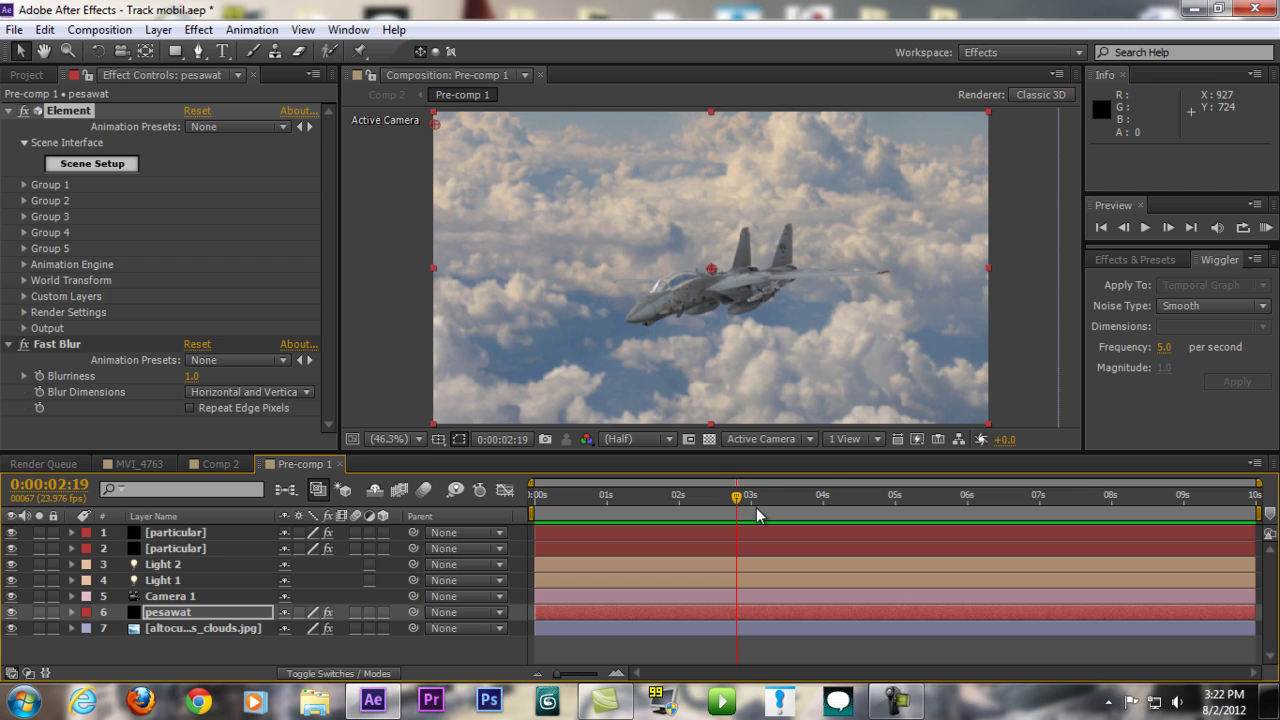
scroll(696, 279, "up", 1)
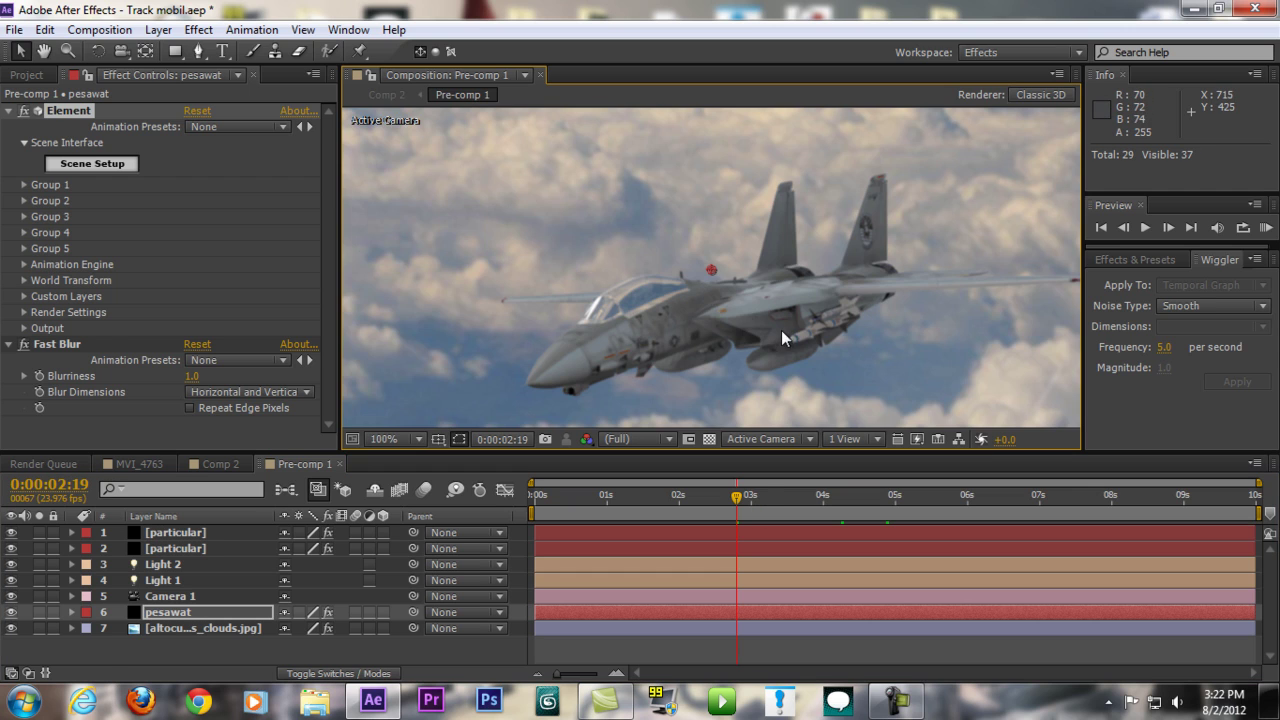
left_click(414, 439)
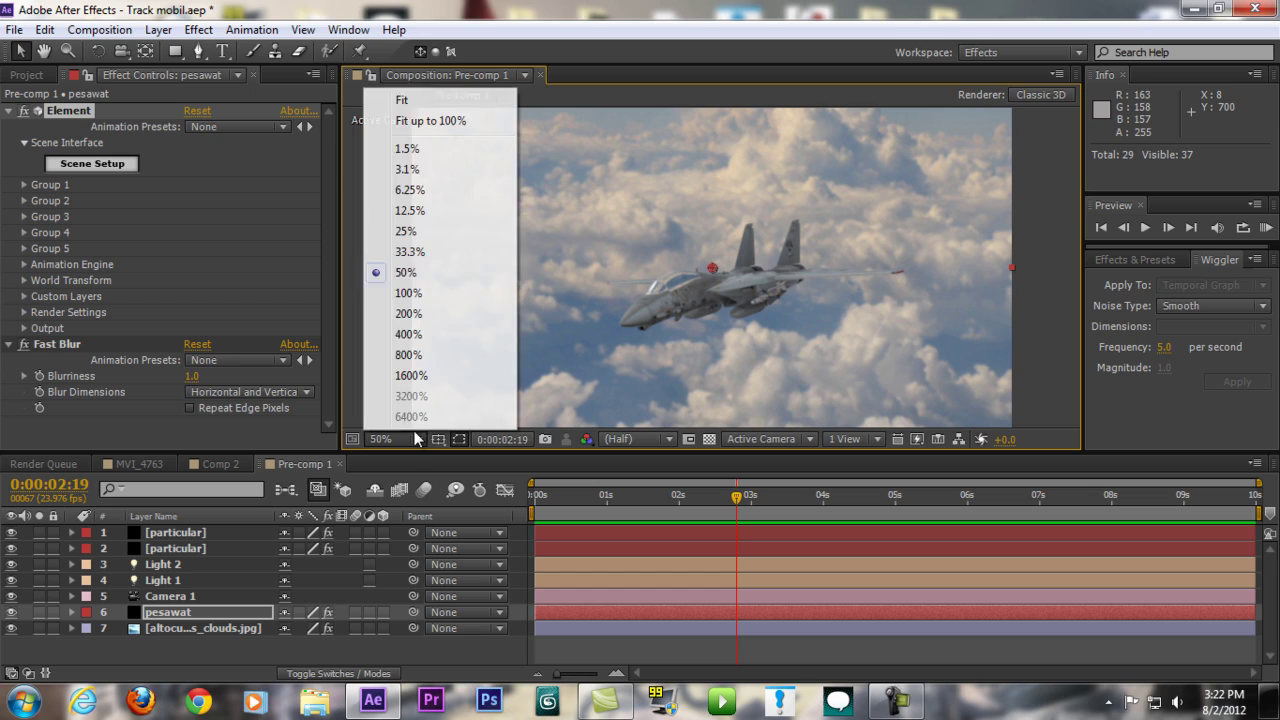
left_click(430, 119)
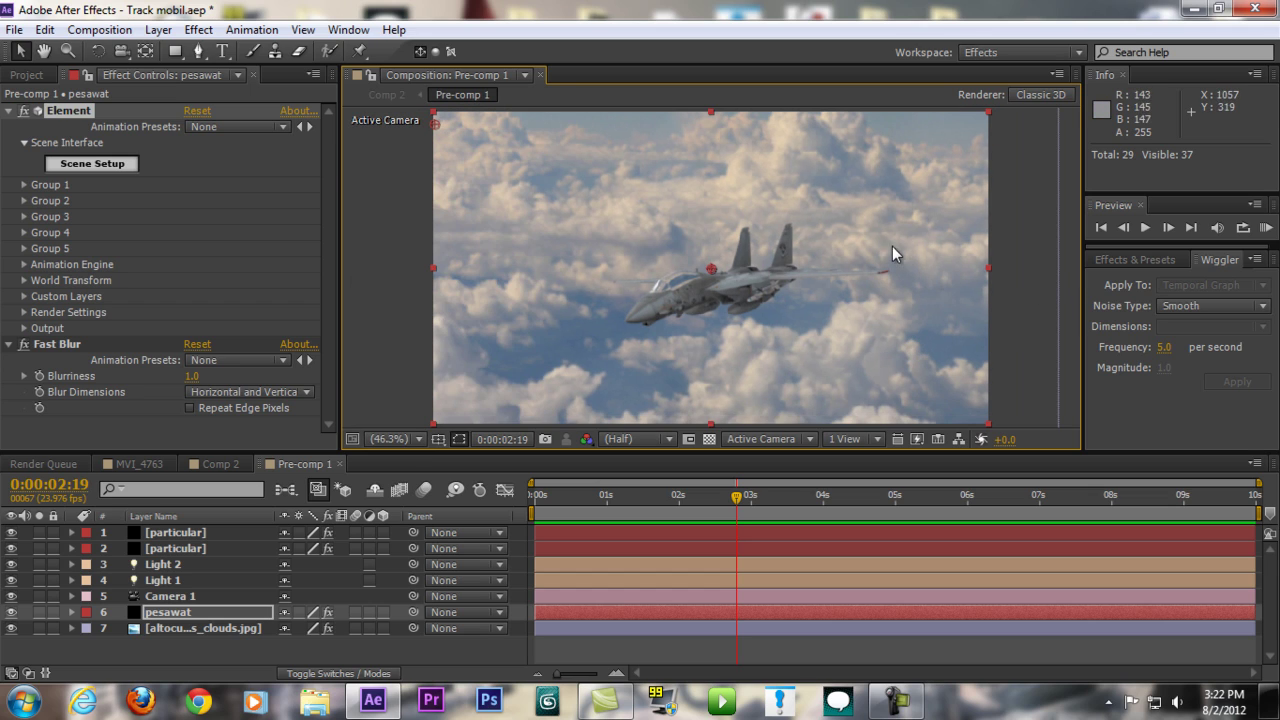
Scrub from the opening frames to mid-flight, then RAM-preview all 240 frames in realtime
left_click_drag(736, 495, 619, 508)
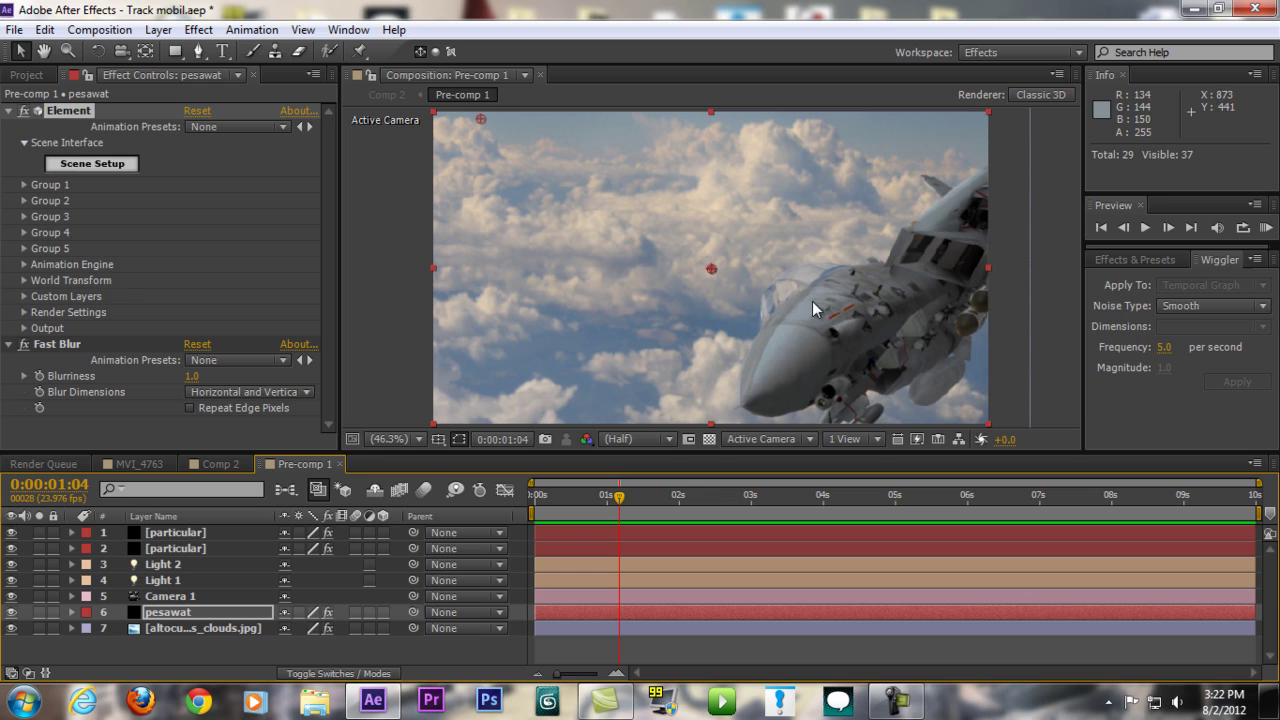
left_click_drag(691, 492, 784, 495)
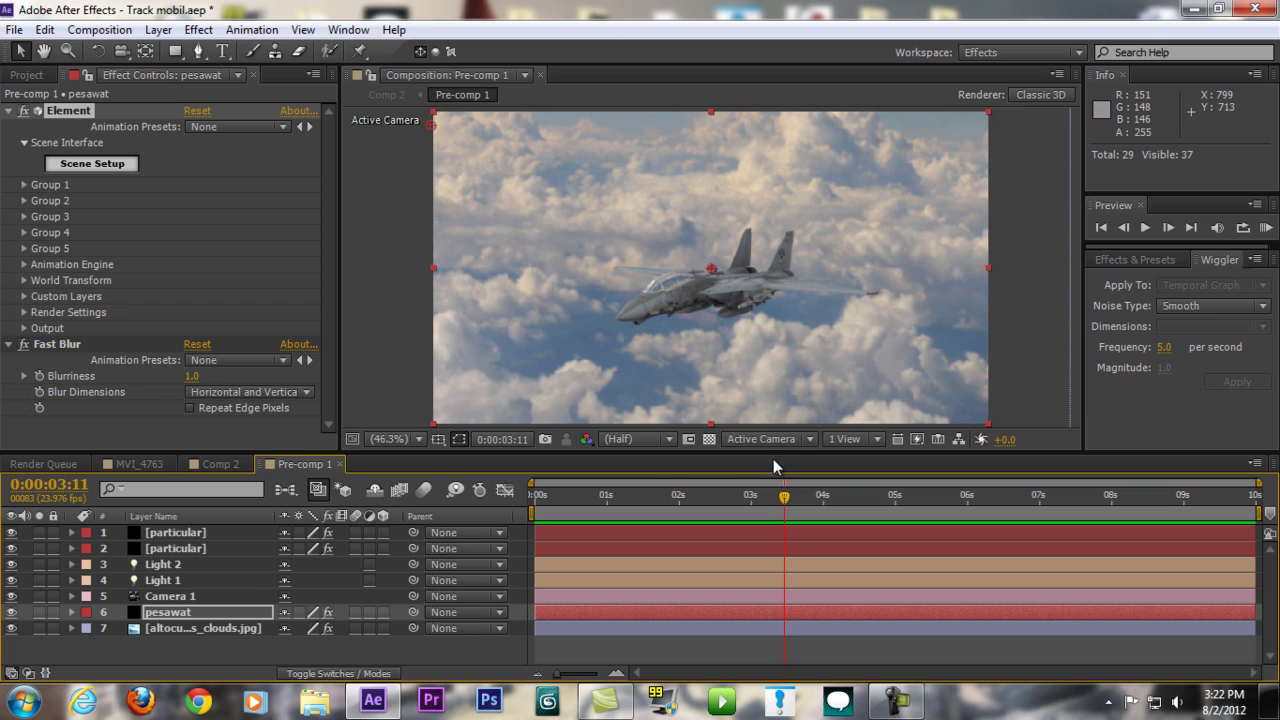
mouse_move(784, 497)
left_mouse_down()
mouse_move(1003, 497)
mouse_move(805, 497)
left_mouse_up()
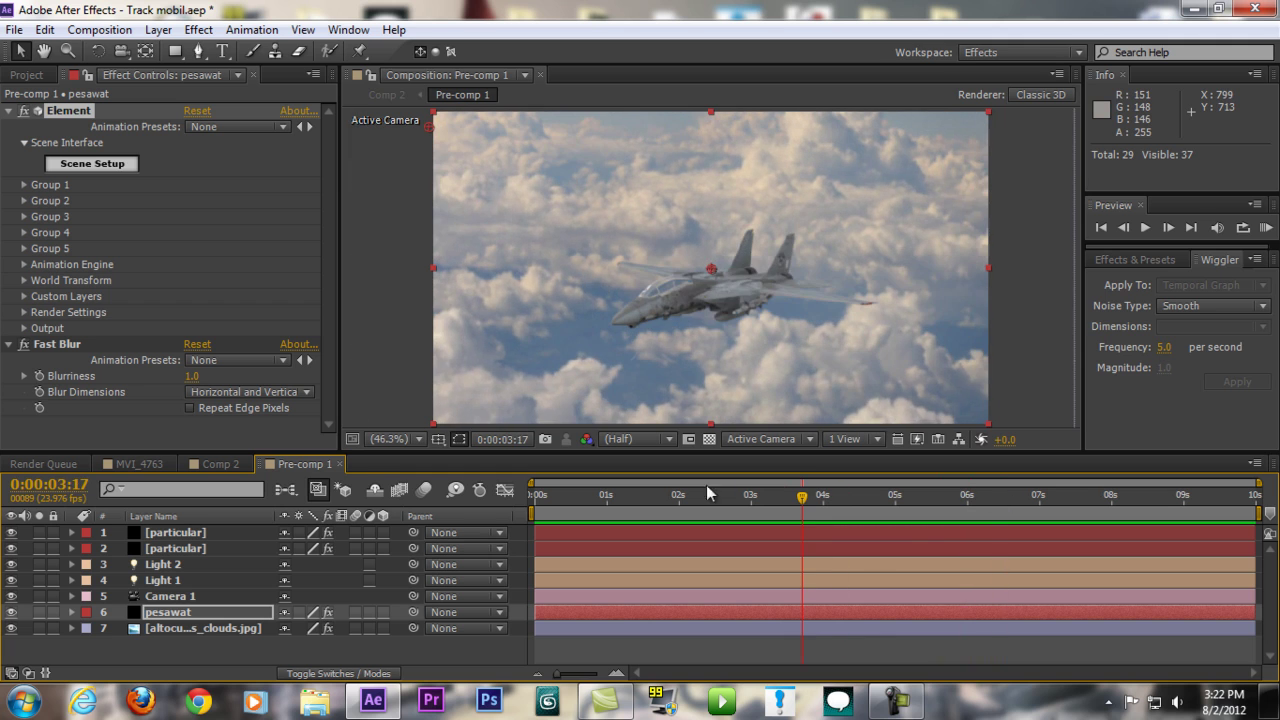
left_click(1266, 228)
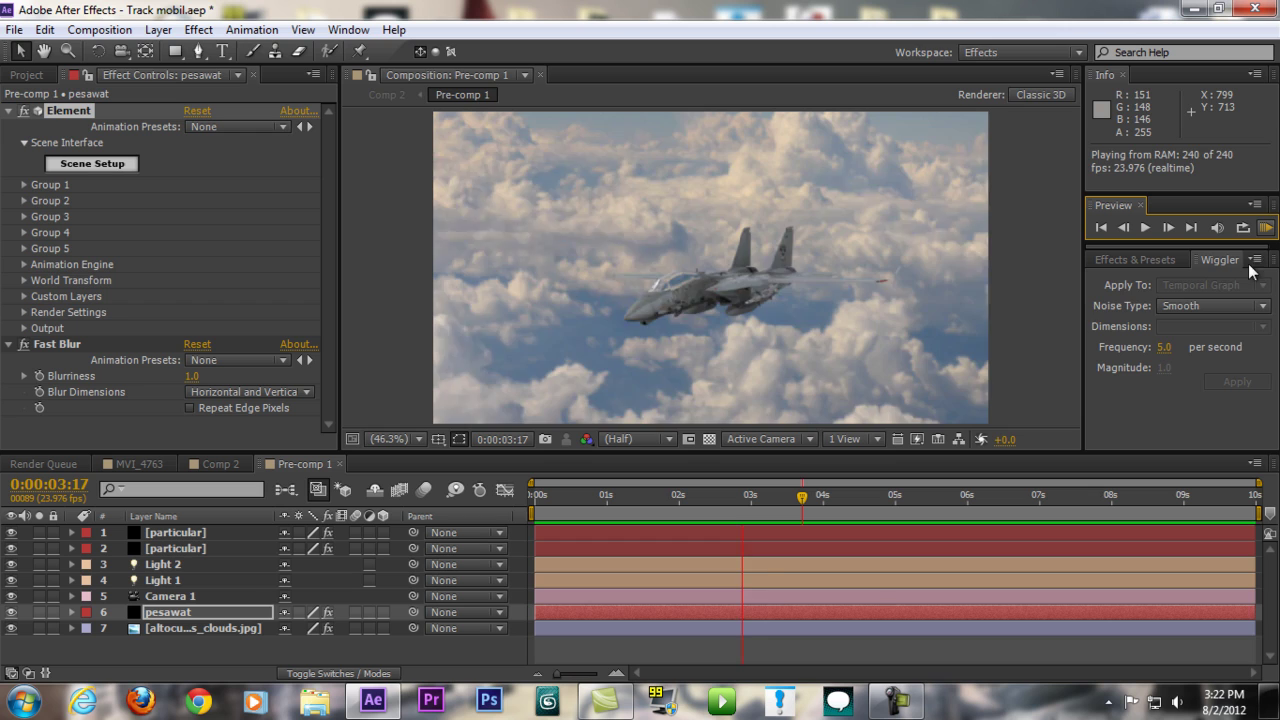
Change the viewer resolution from Half to Full and run a fresh RAM preview of Pre-comp 1
left_click(640, 439)
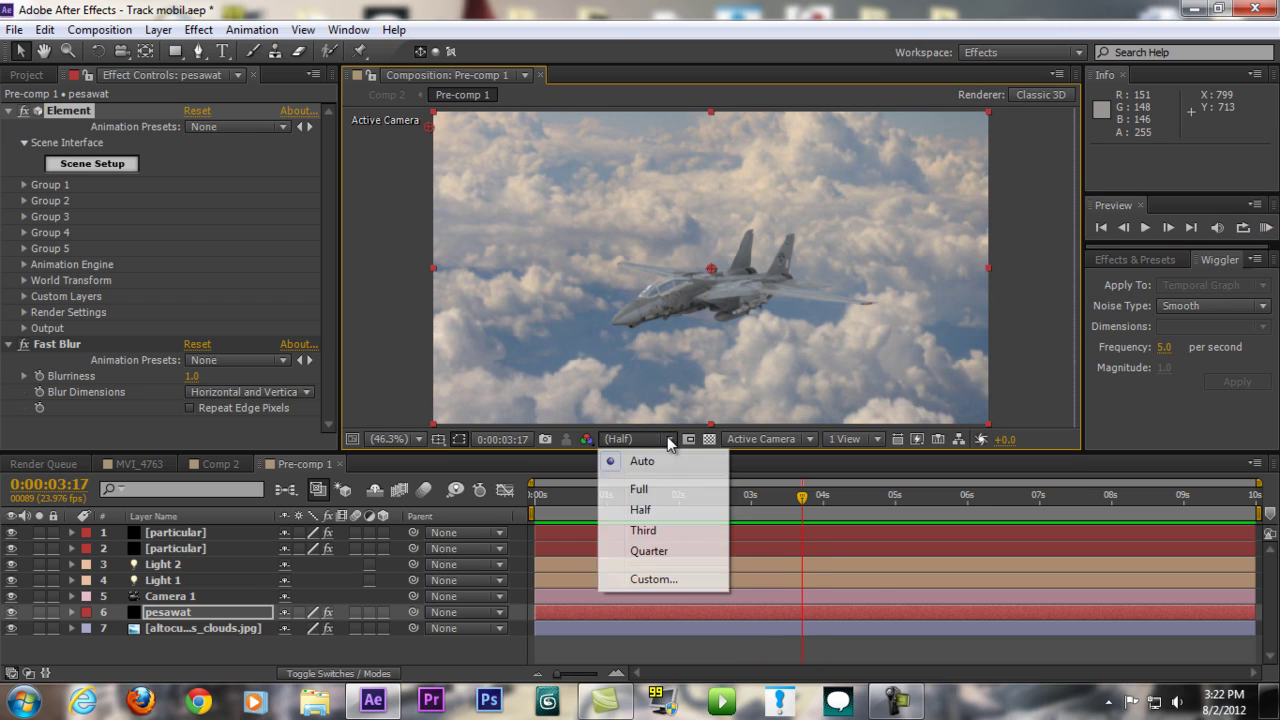
left_click(666, 490)
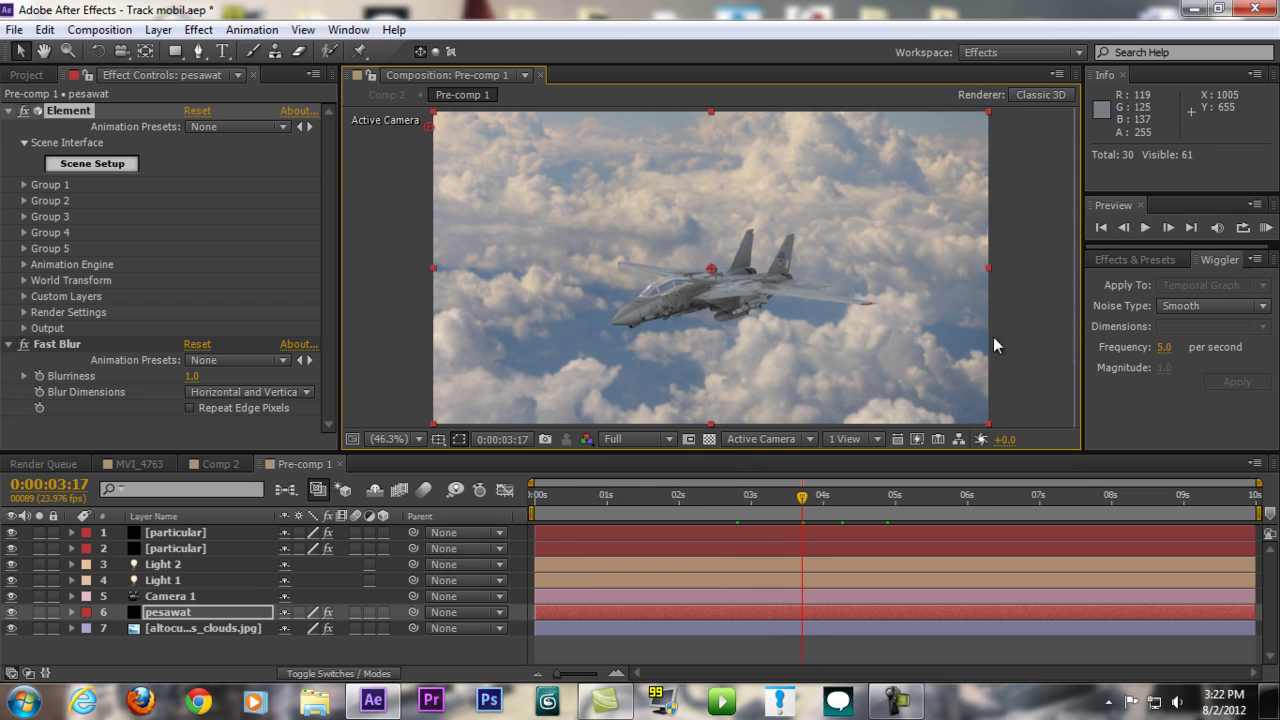
left_click(1266, 228)
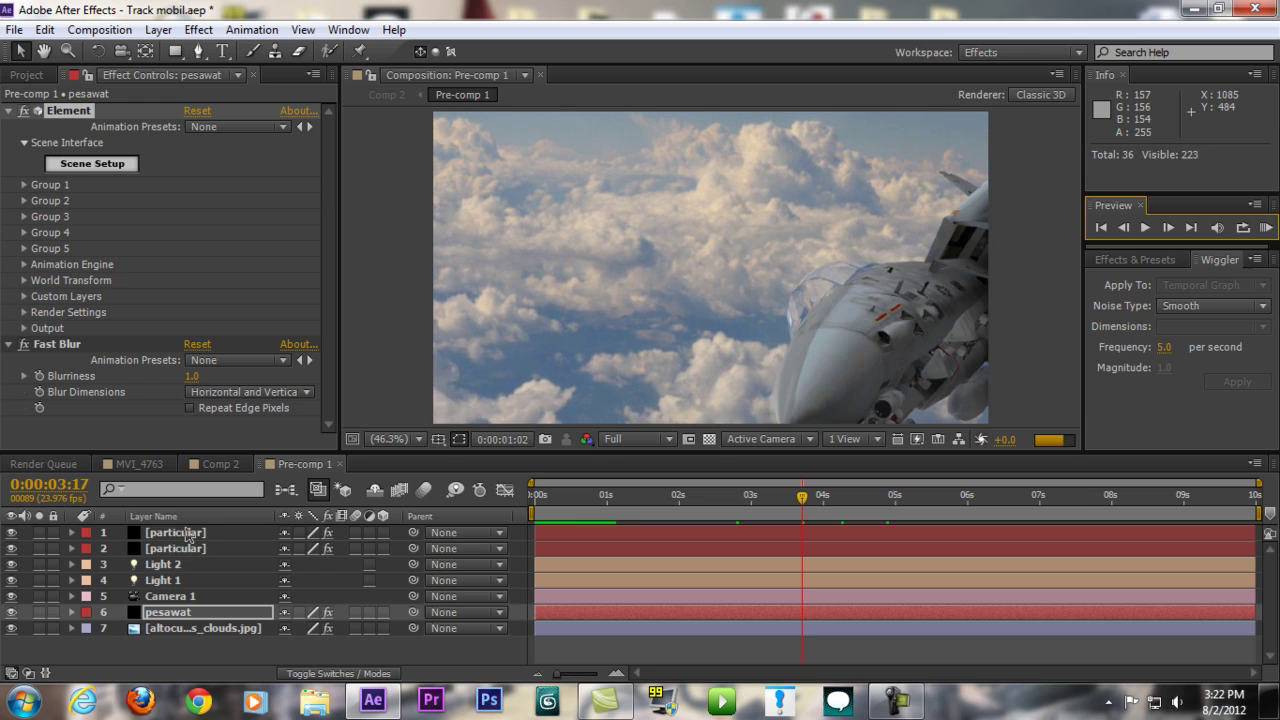
left_click(895, 700)
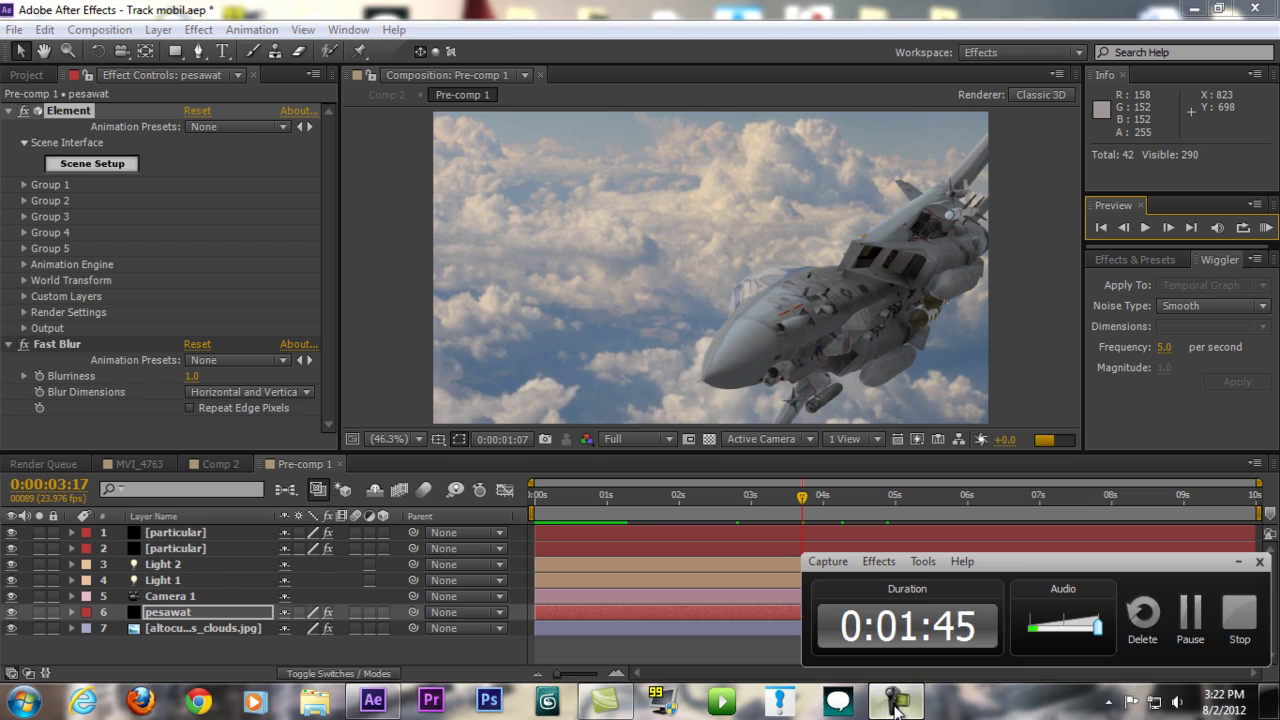
left_click(1238, 561)
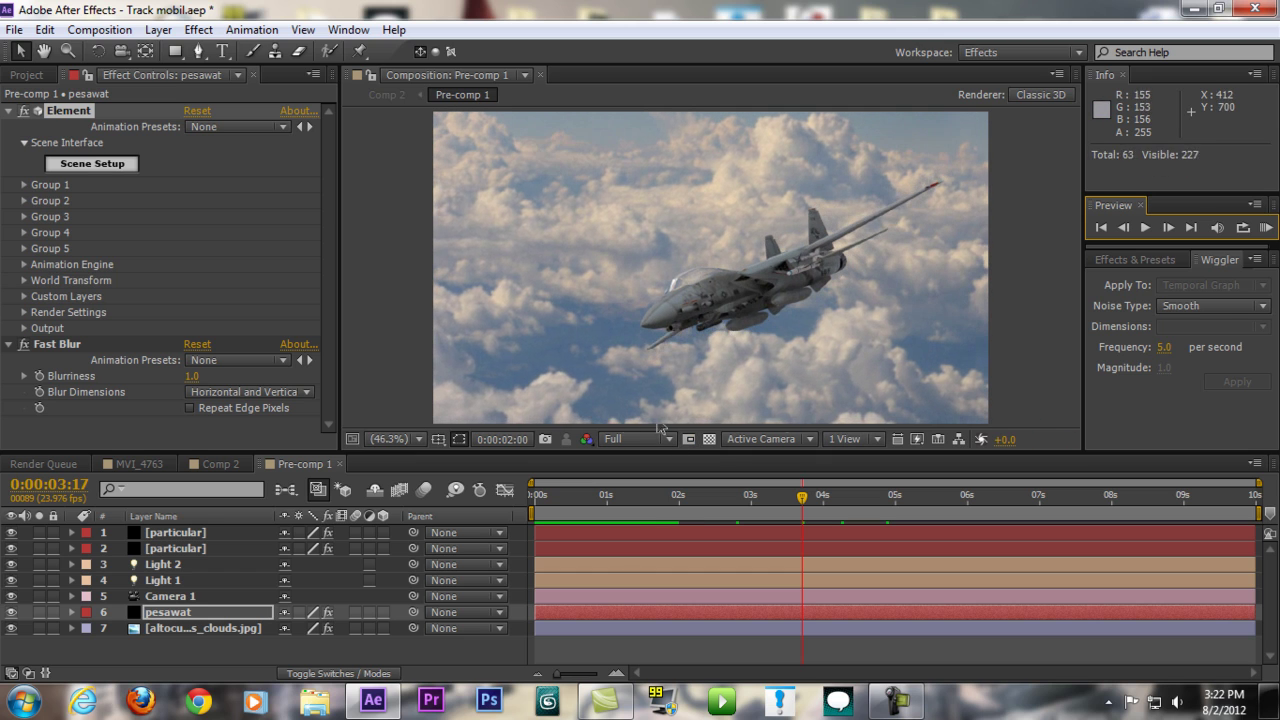
Set Fast Previews to Off (Final Quality), then run and stop another RAM preview
left_click(918, 441)
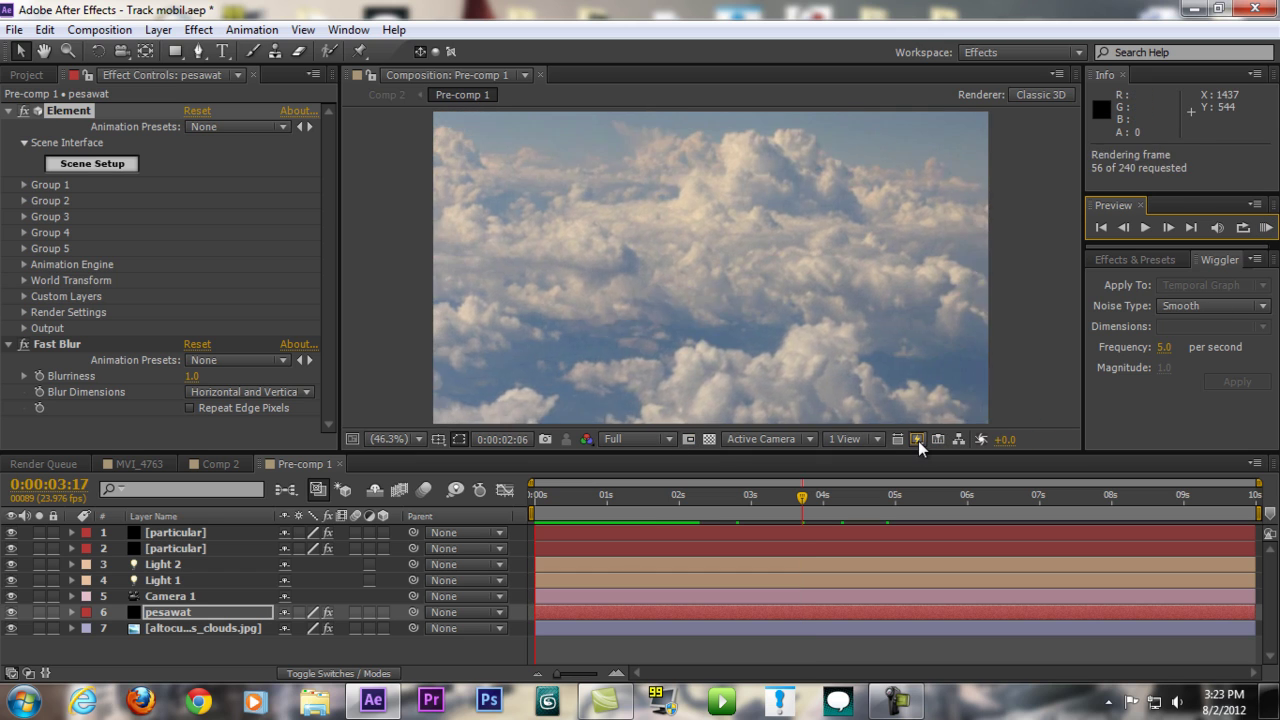
left_click(918, 441)
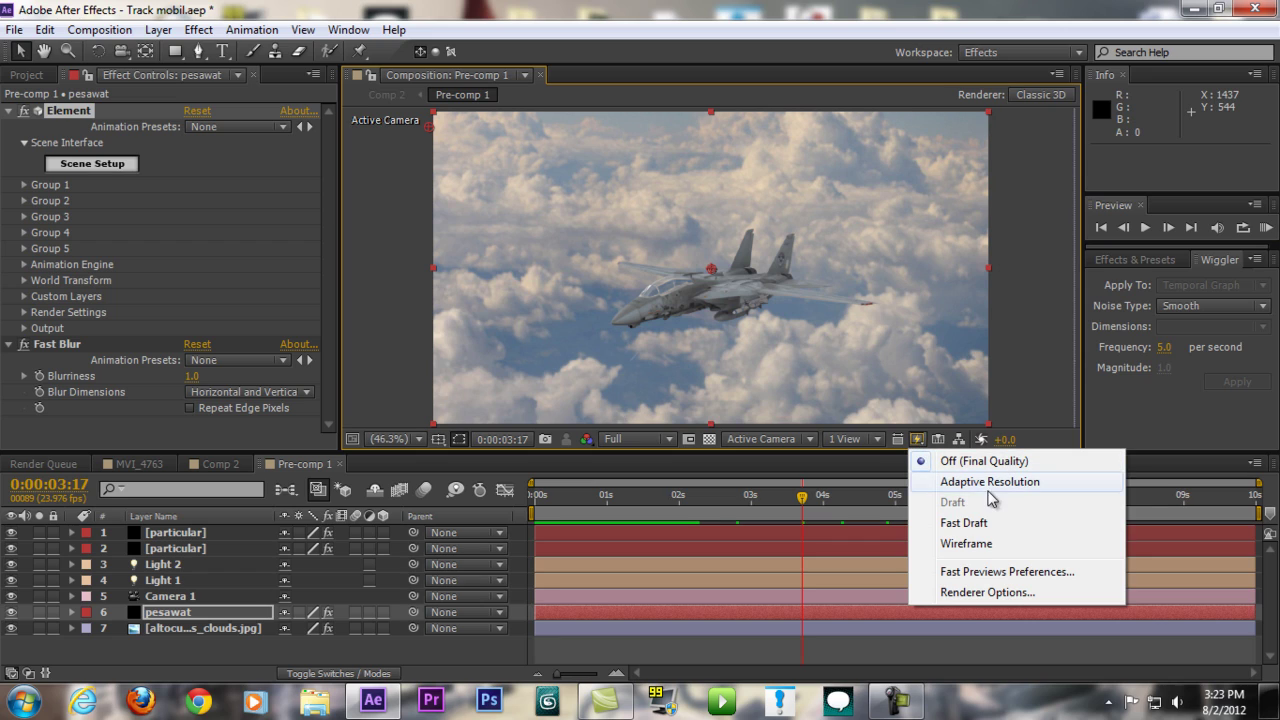
left_click(975, 461)
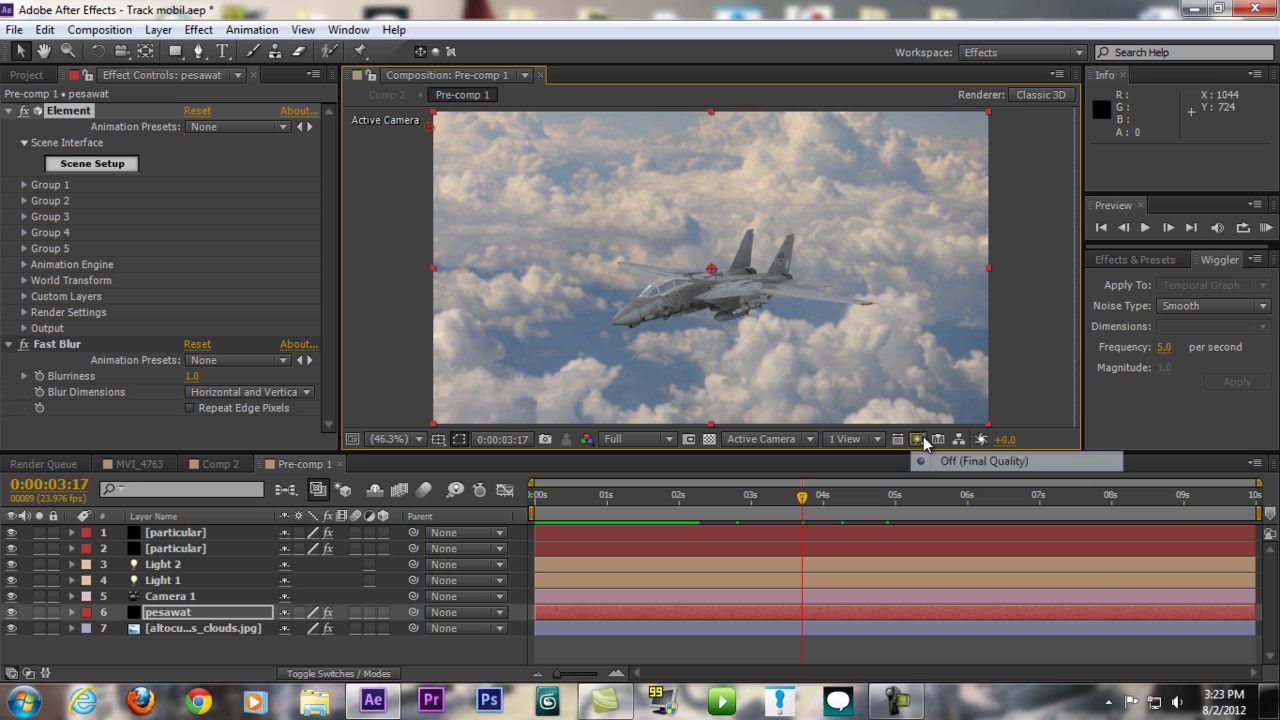
left_click(1263, 229)
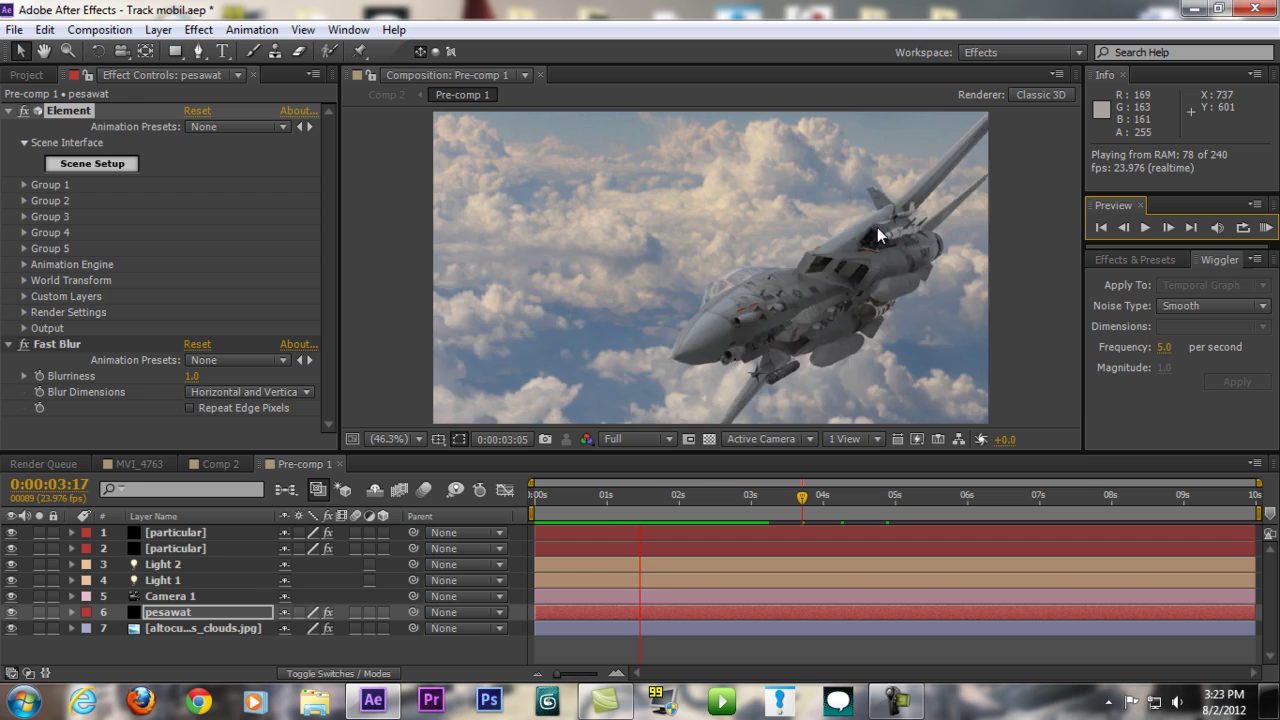
key("space")
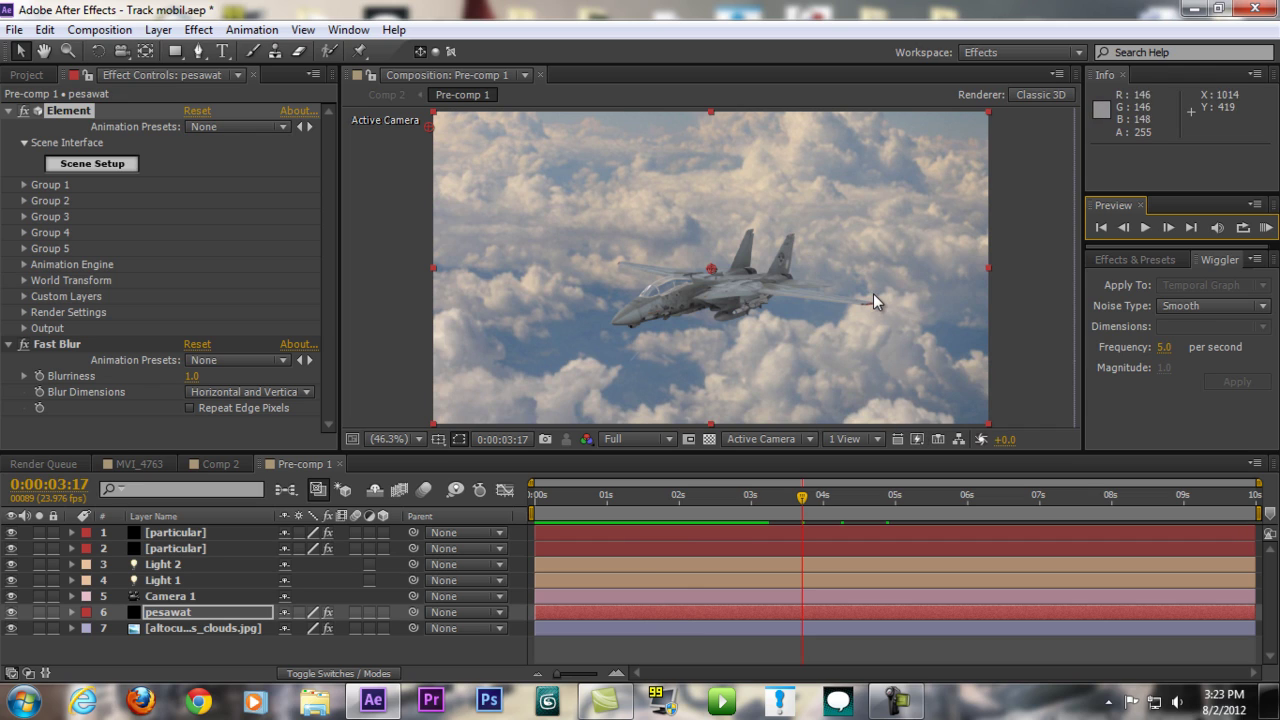
Scrub between the one- and three-second marks, stopping at 0:00:03:02 with the jet centred
left_click_drag(704, 490, 730, 490)
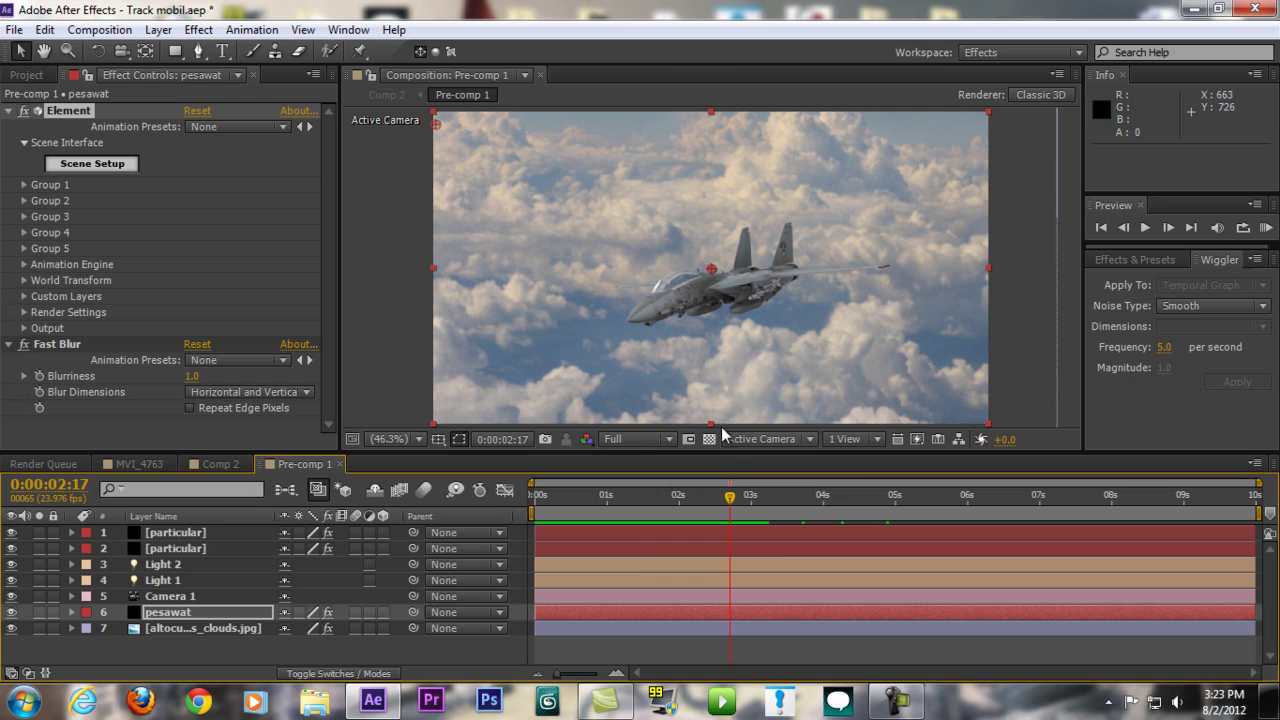
left_click(721, 495)
mouse_move(721, 495)
left_mouse_down()
mouse_move(681, 496)
mouse_move(725, 498)
left_mouse_up()
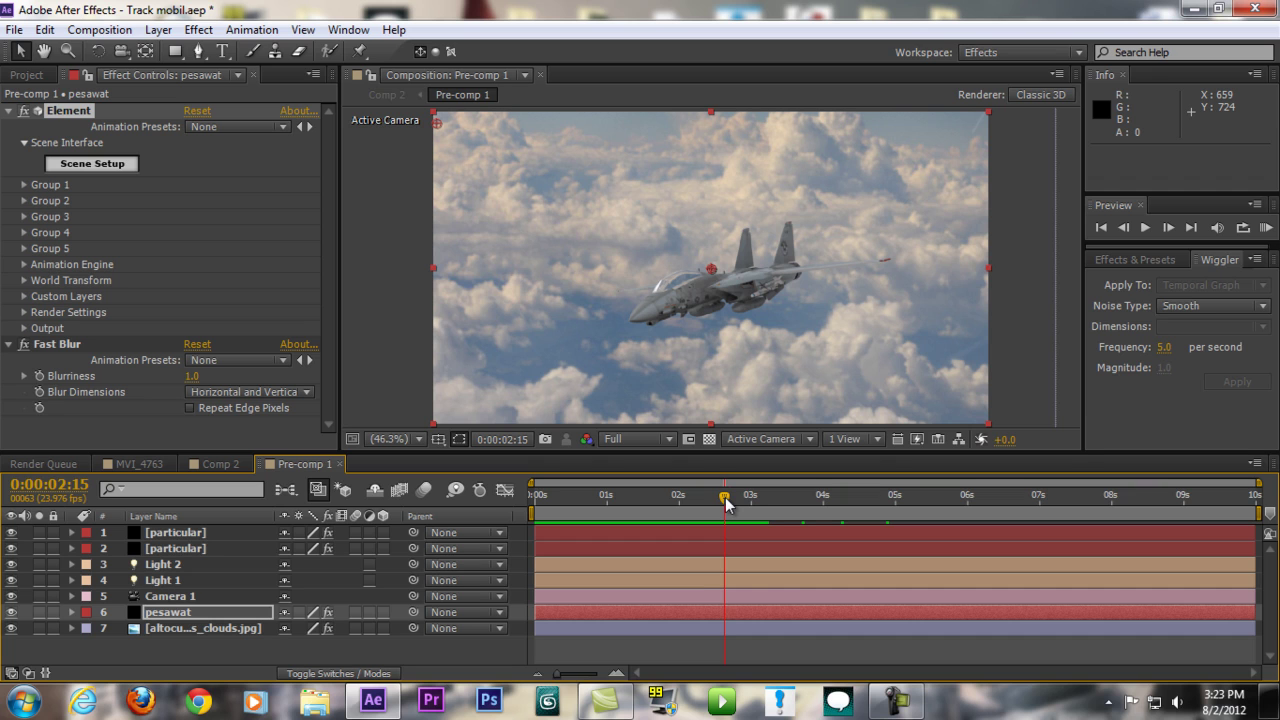
left_click_drag(725, 498, 612, 497)
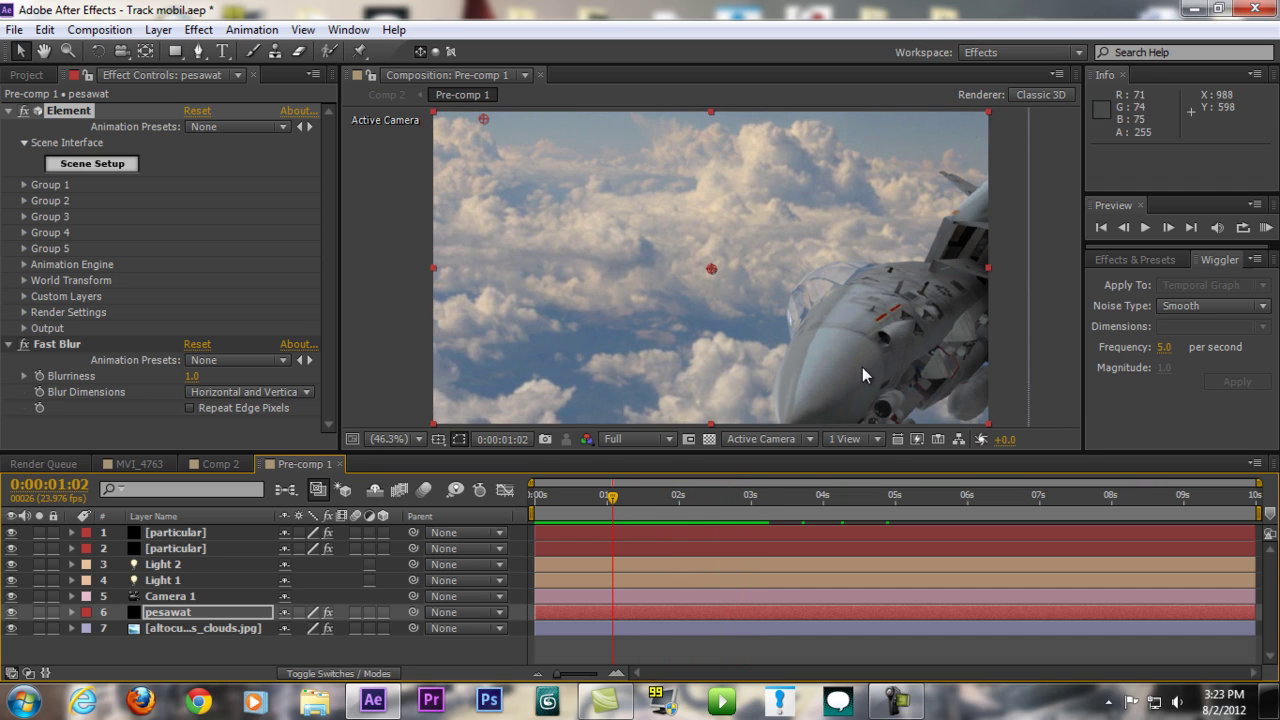
left_click(757, 496)
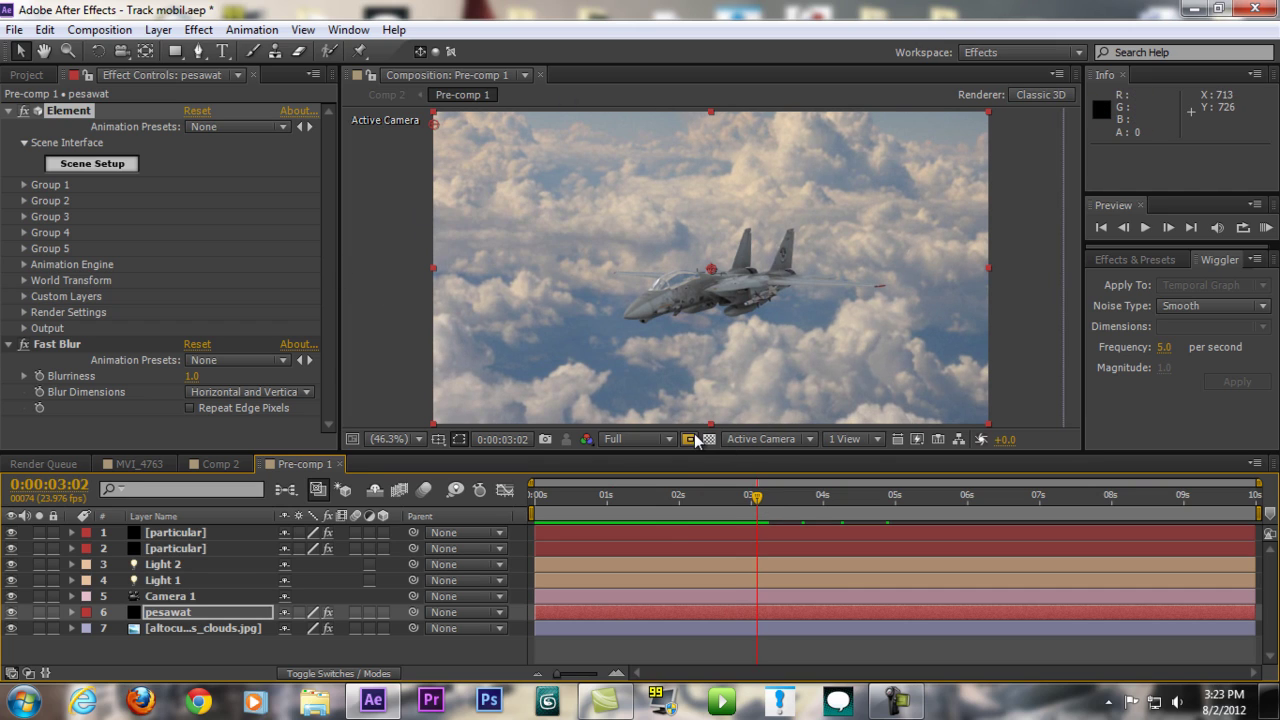
Hide the second particular, both light, Camera 1 and clouds layers, leaving only pesawat visible
left_click(12, 548)
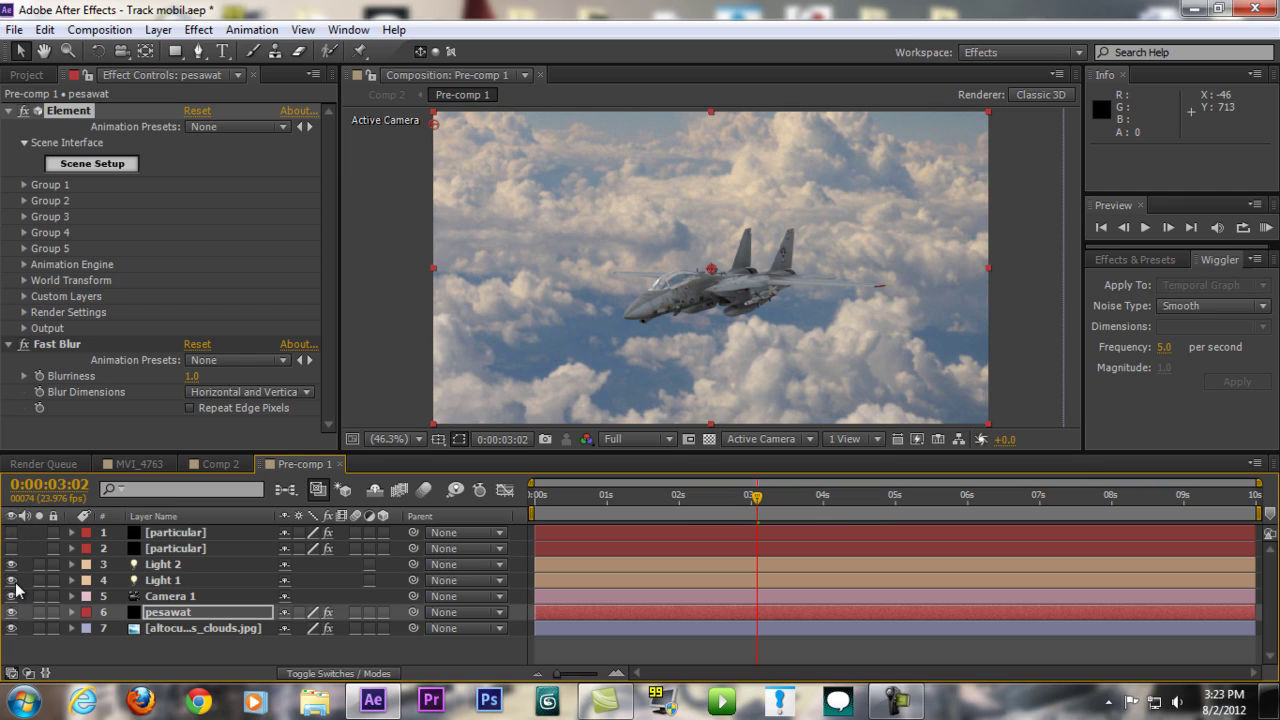
left_click_drag(10, 571, 11, 581)
left_click(12, 596)
left_click(11, 628)
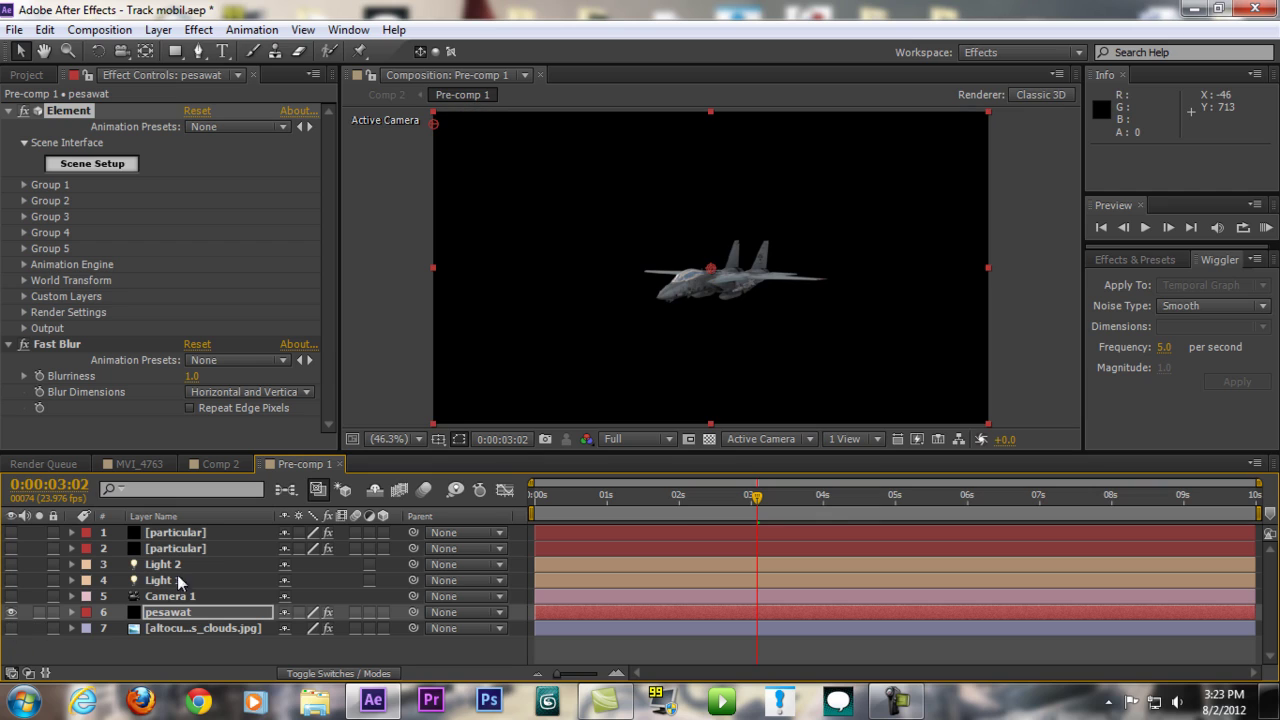
Move the playhead and open Element's Scene Setup for the pesawat layer
left_click_drag(756, 497, 875, 497)
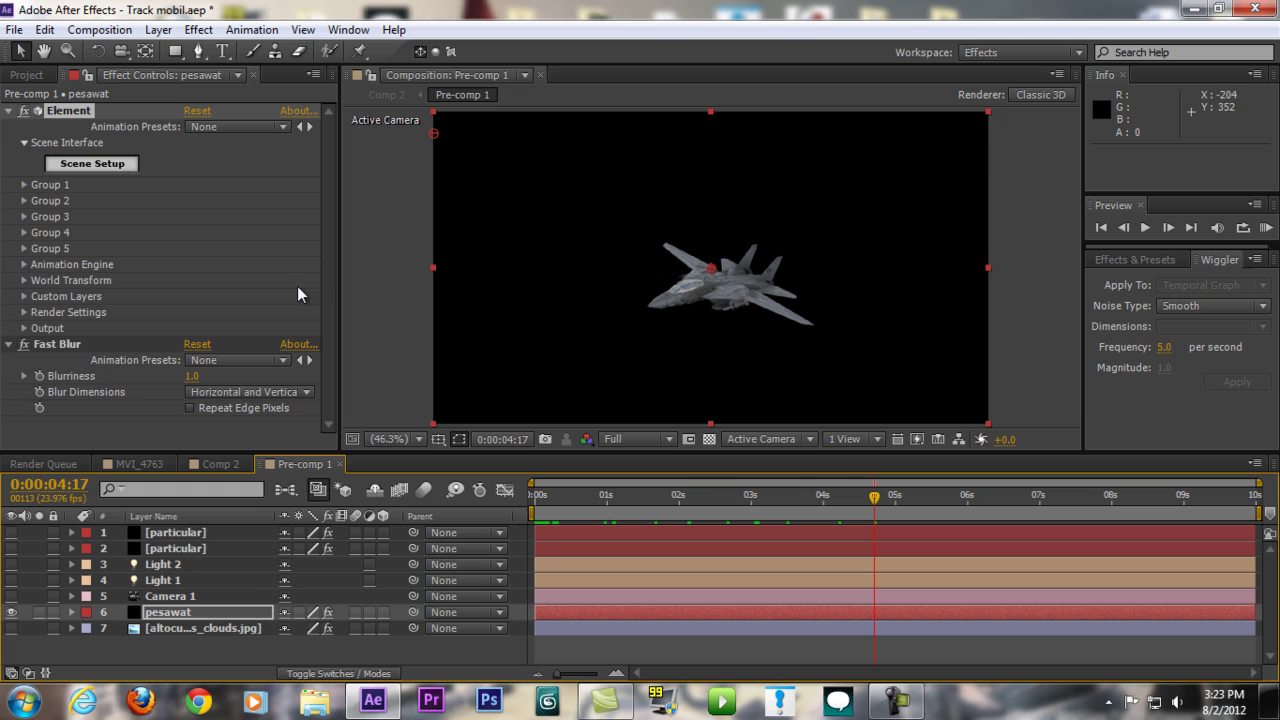
left_click(68, 112)
left_click(92, 165)
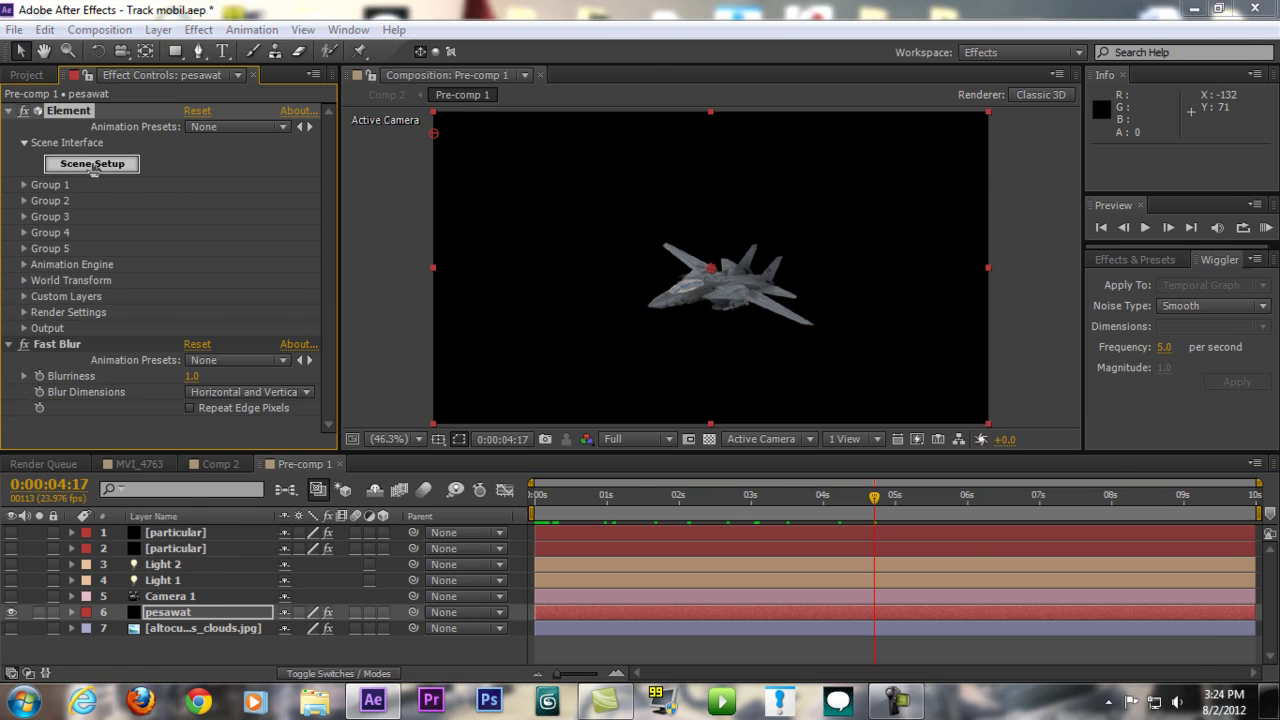
left_click_drag(391, 257, 475, 251)
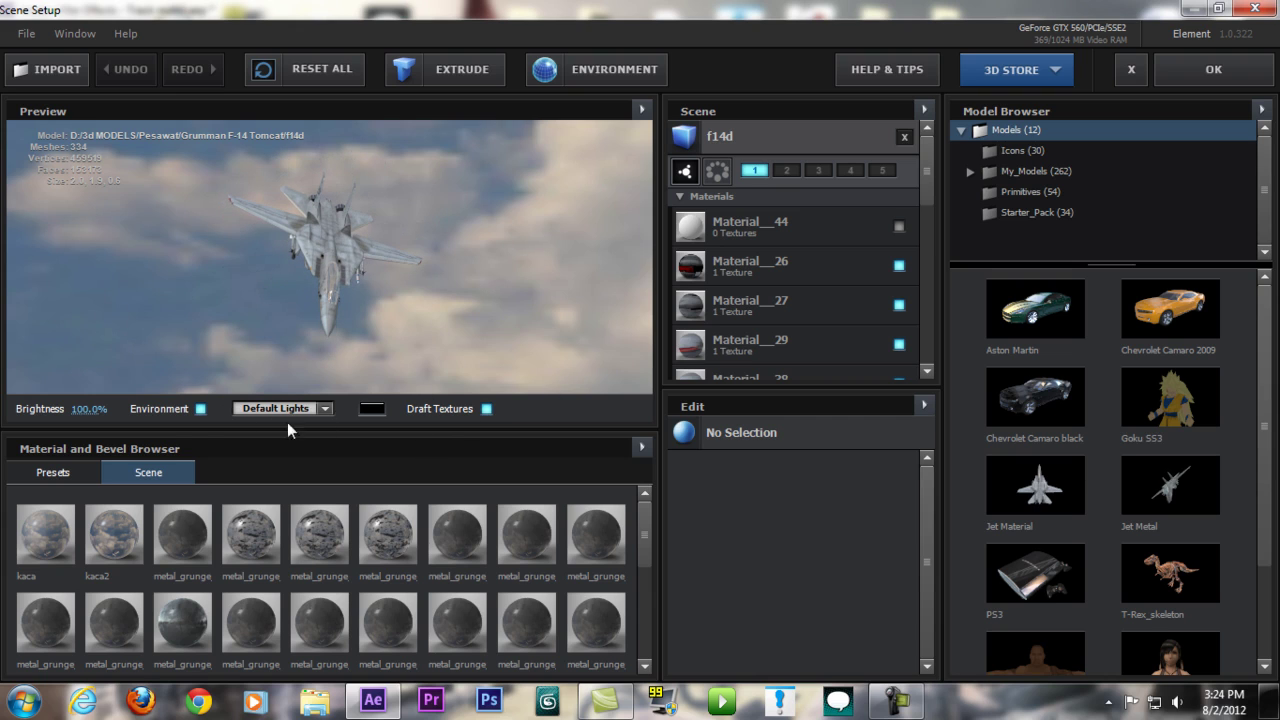
left_click(201, 409)
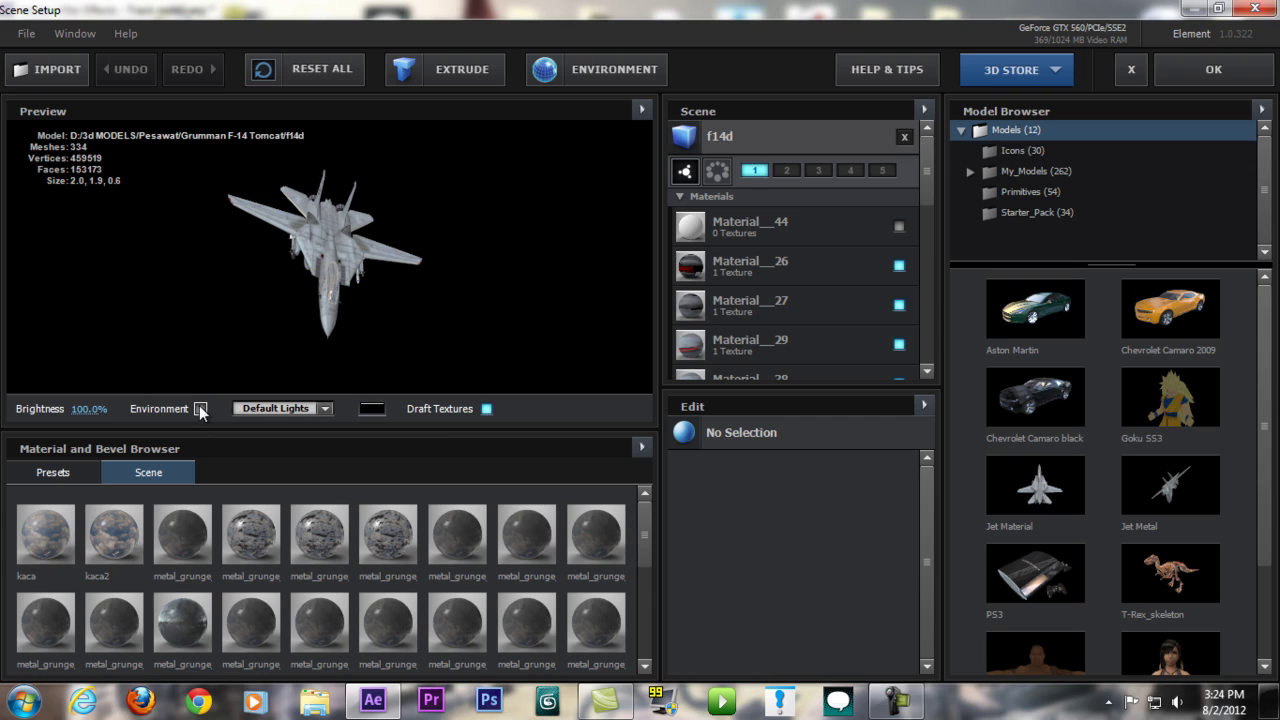
left_click(200, 408)
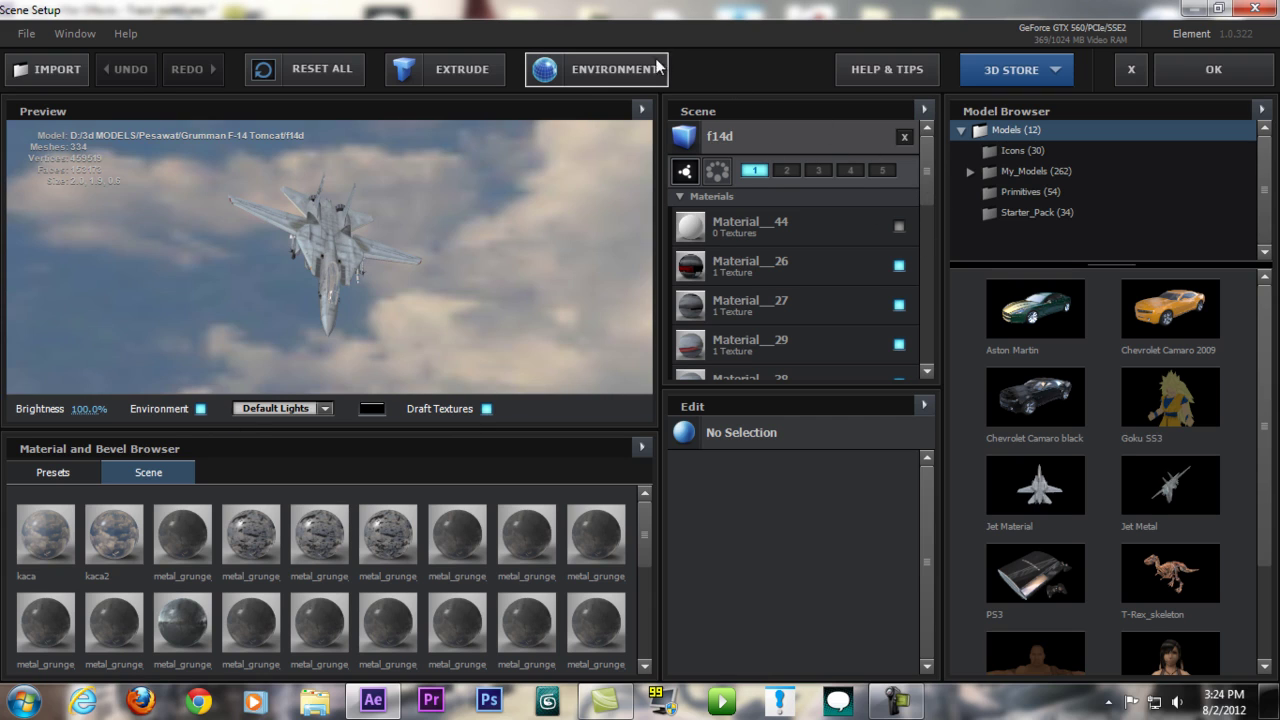
left_click(607, 71)
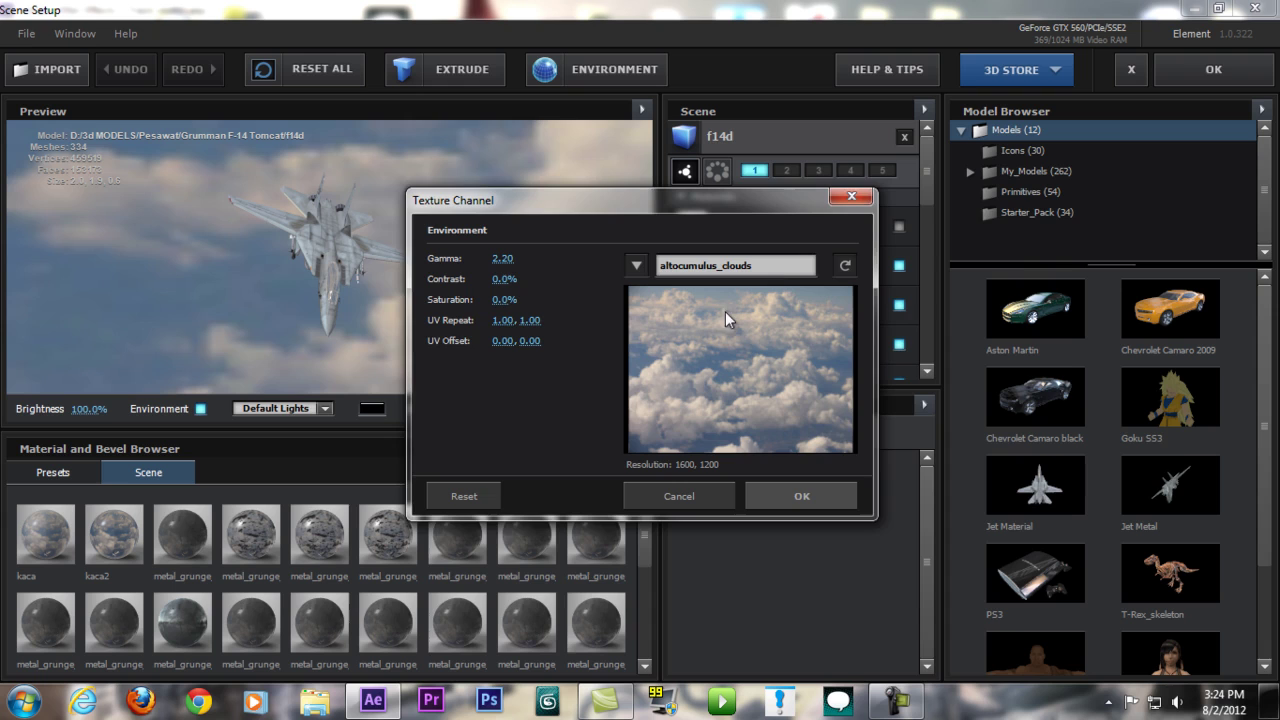
left_click(785, 266)
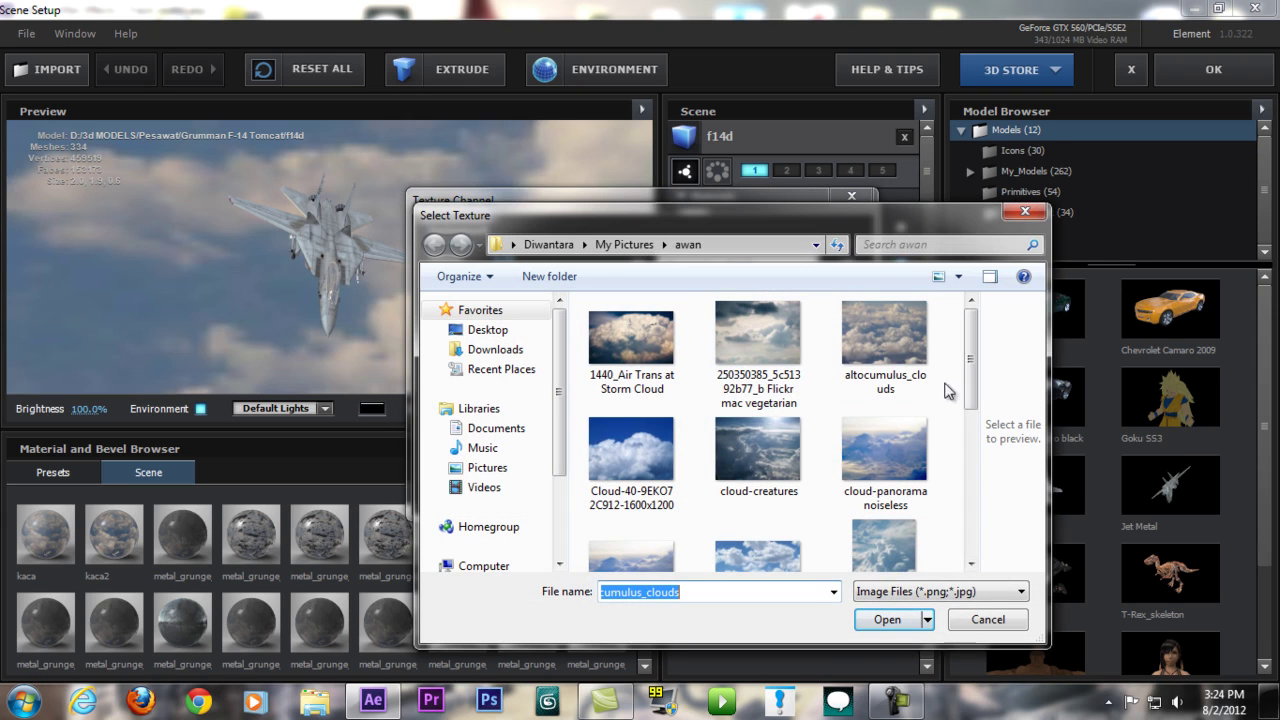
left_click(985, 618)
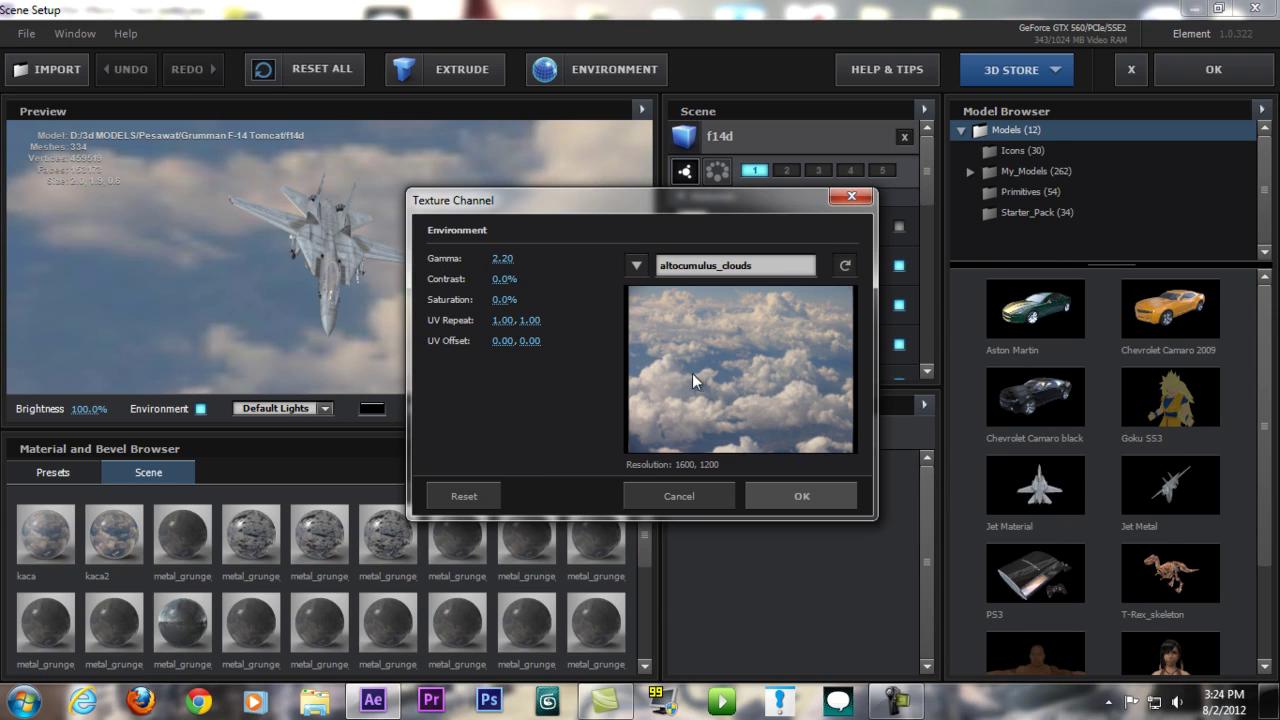
left_click(764, 498)
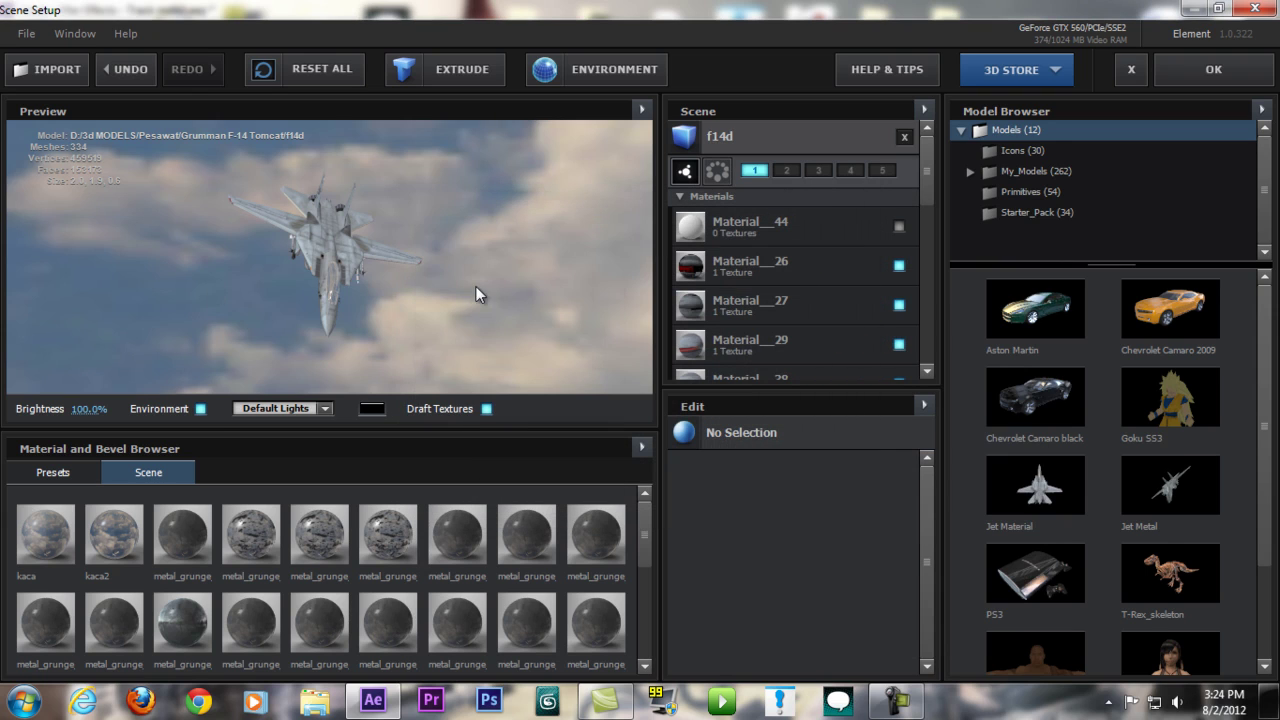
left_click_drag(475, 286, 549, 282)
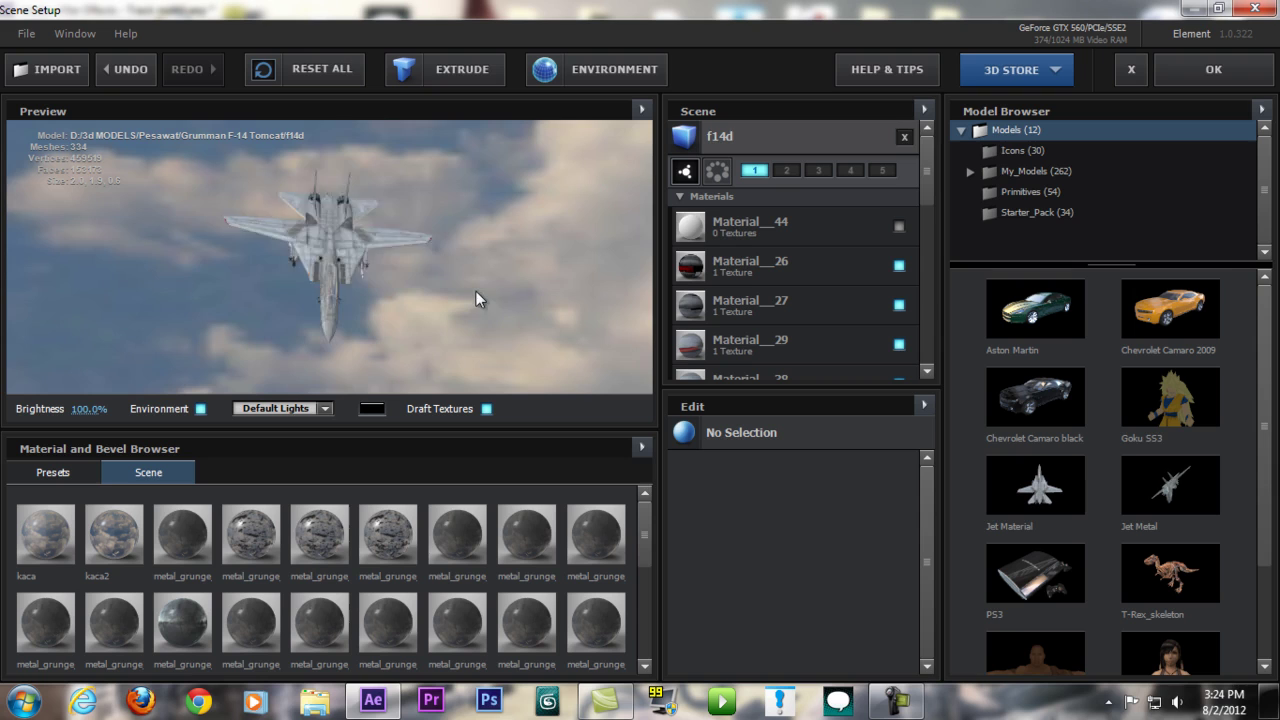
left_click_drag(476, 291, 342, 219)
left_click_drag(493, 236, 377, 262)
scroll(360, 253, "up", 10)
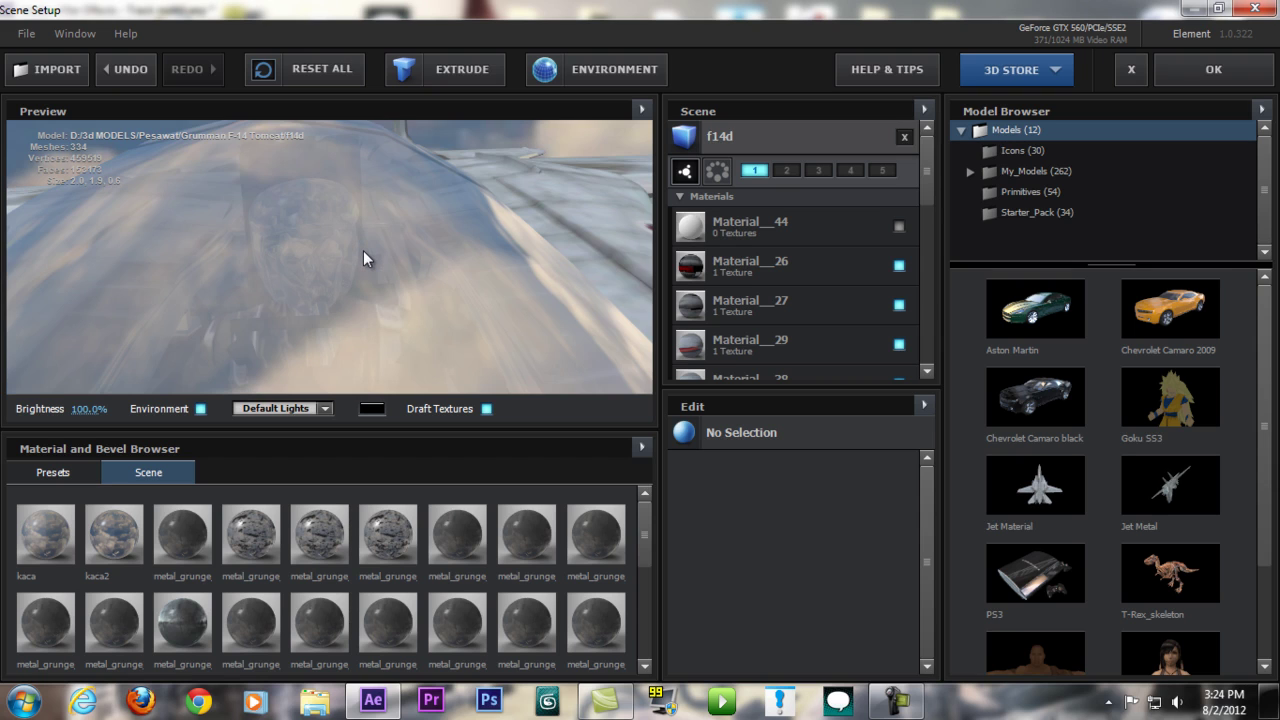
left_click_drag(364, 252, 487, 276)
left_click_drag(382, 273, 784, 264)
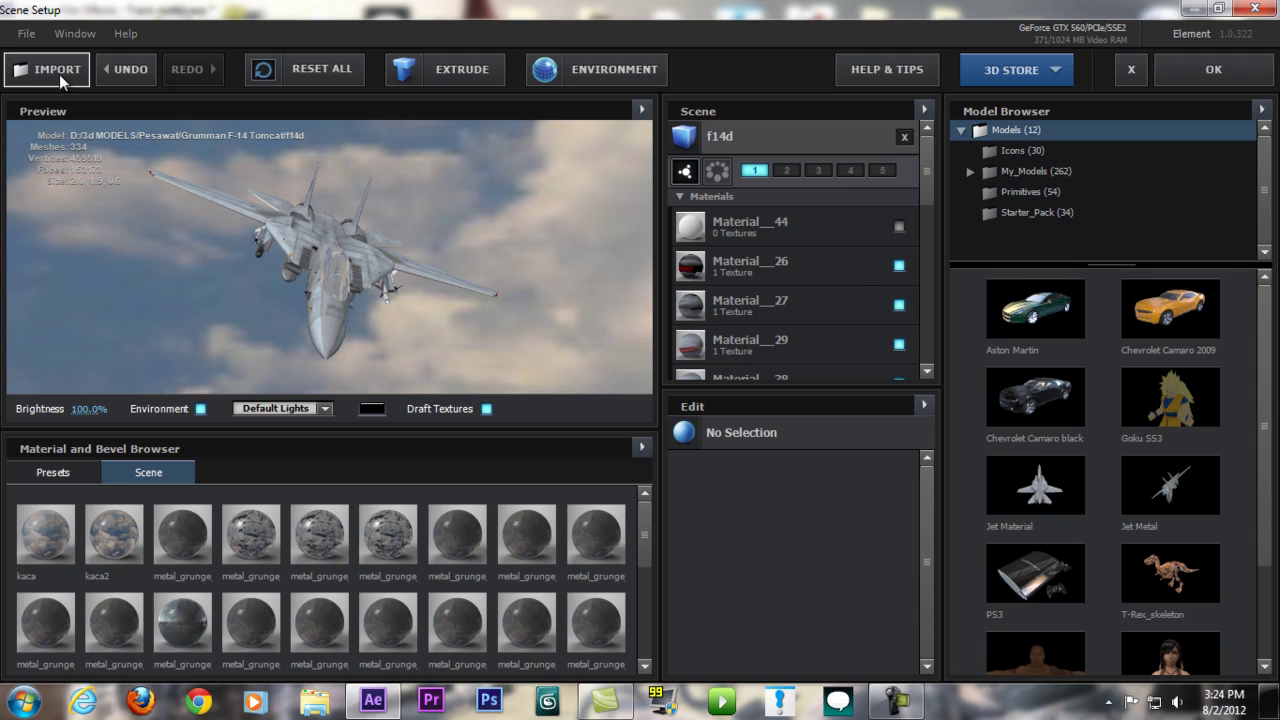
left_click_drag(256, 302, 517, 352)
left_click(862, 256)
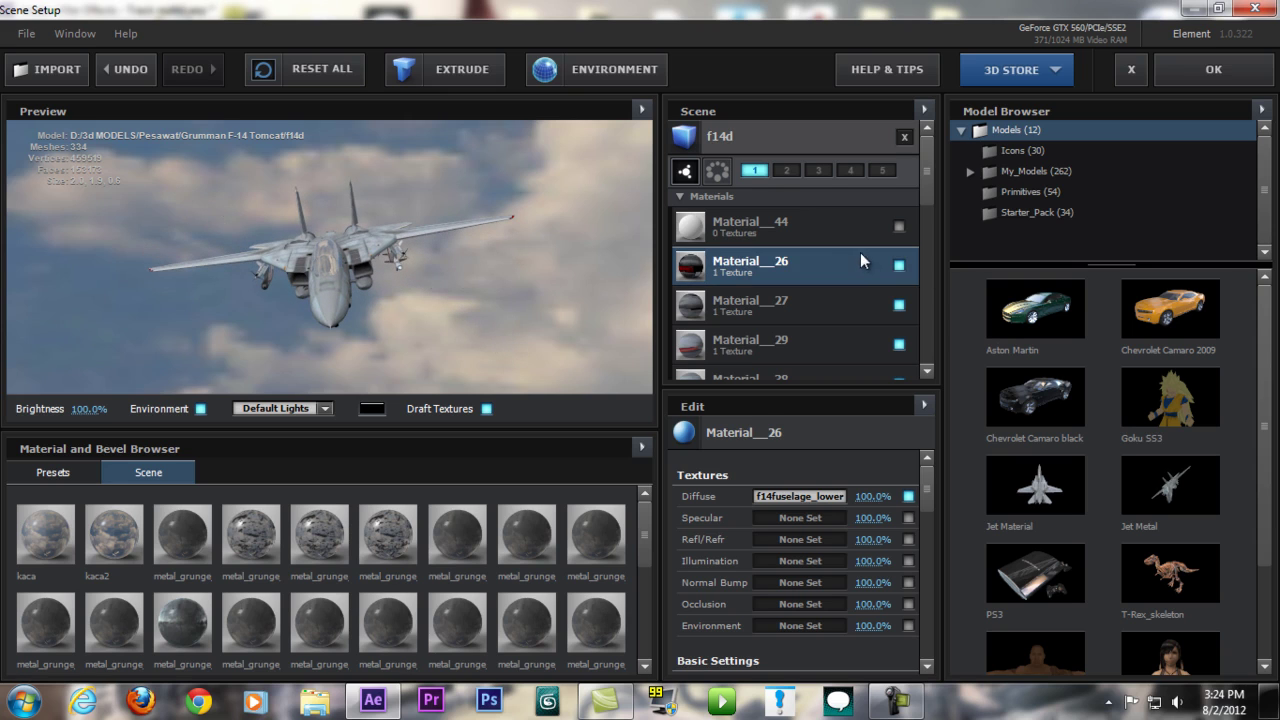
left_click(862, 312)
left_click(898, 266)
left_click(898, 307)
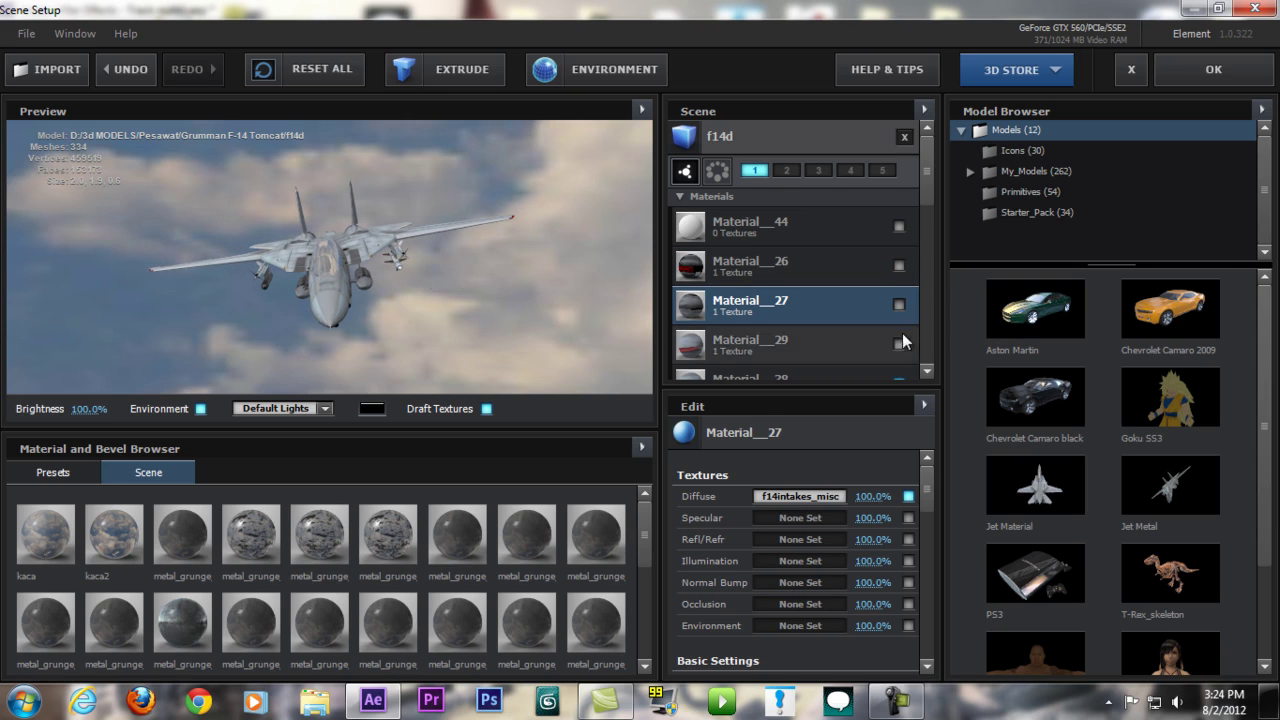
left_click(899, 277)
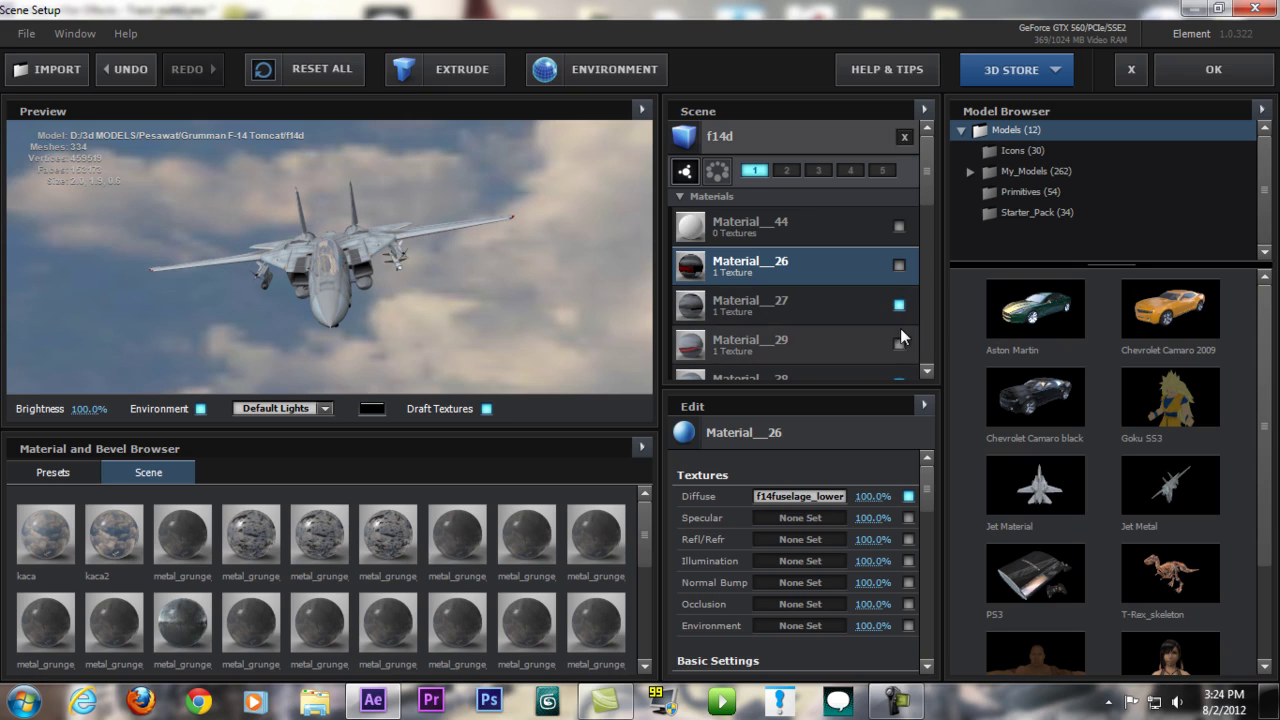
left_click(899, 344)
left_click(899, 265)
left_click_drag(919, 173, 918, 212)
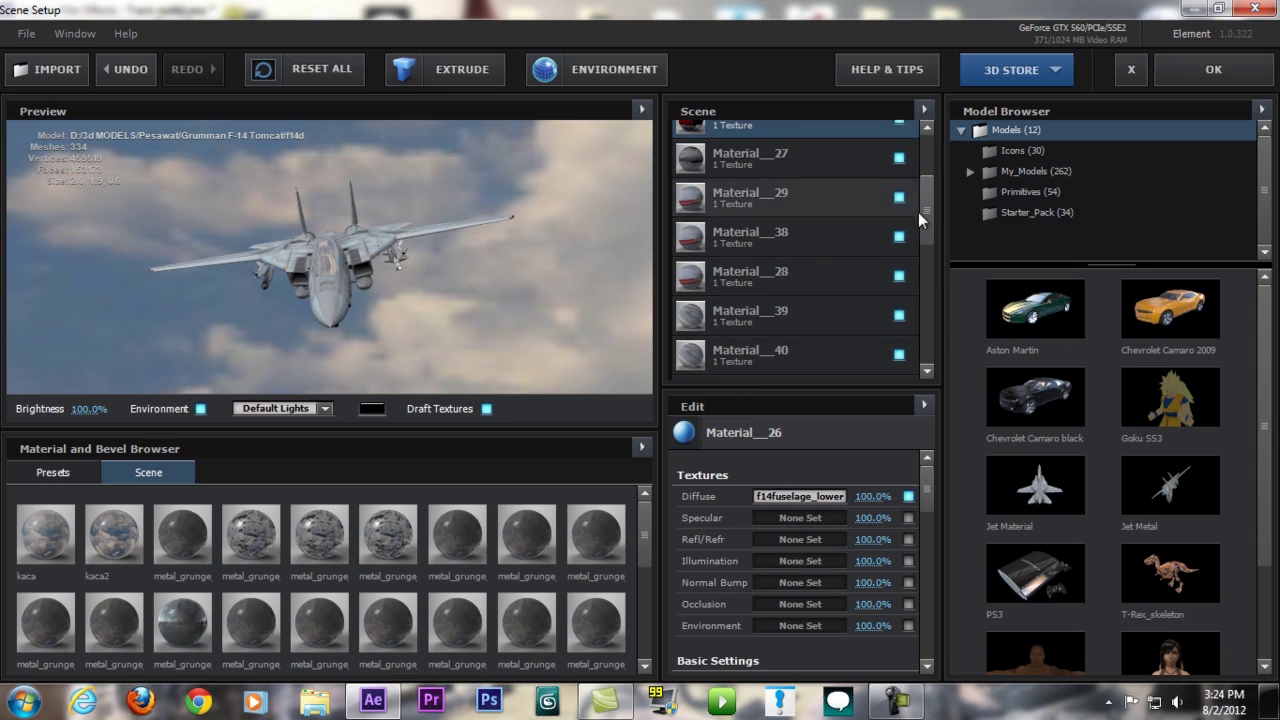
left_click_drag(560, 300, 625, 306)
left_click_drag(370, 332, 502, 344)
left_click_drag(408, 329, 332, 292)
left_click_drag(926, 210, 924, 164)
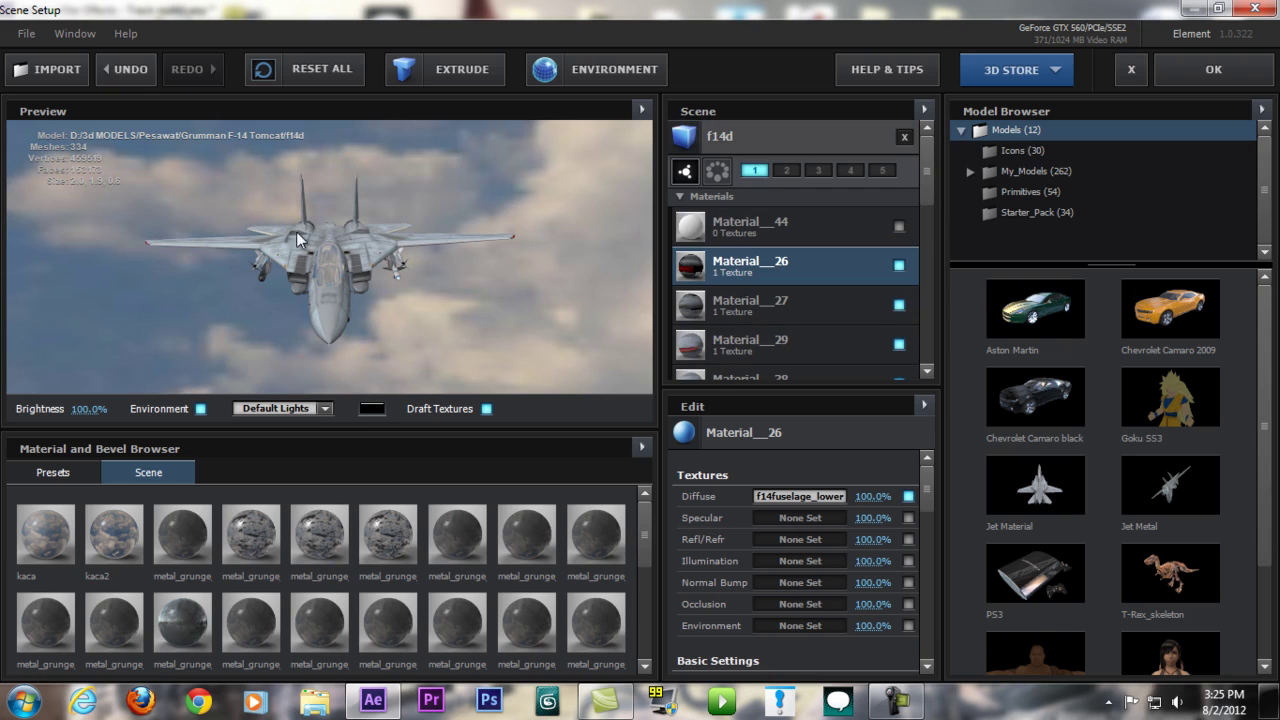
mouse_move(445, 307)
left_mouse_down()
mouse_move(438, 354)
mouse_move(347, 312)
mouse_move(448, 313)
left_mouse_up()
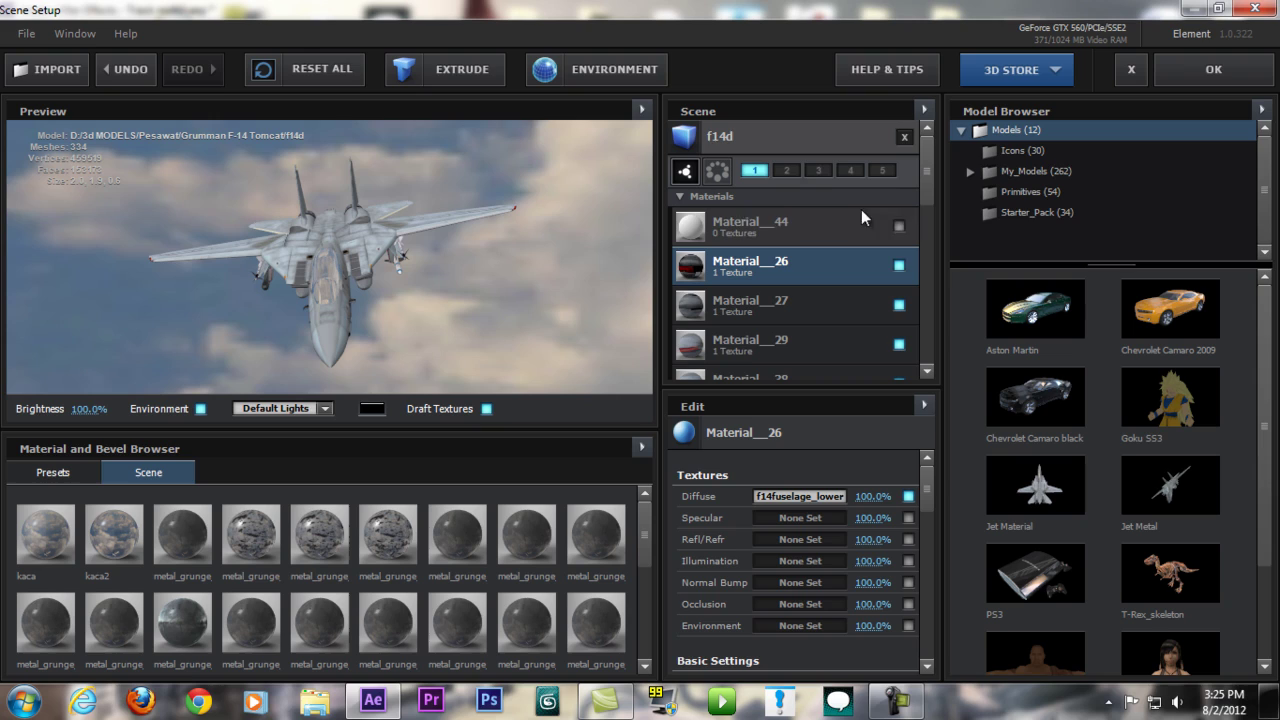
Load the Chevrolet Camaro 2009, then remove both it and the f14d jet from the scene
right_click(779, 134)
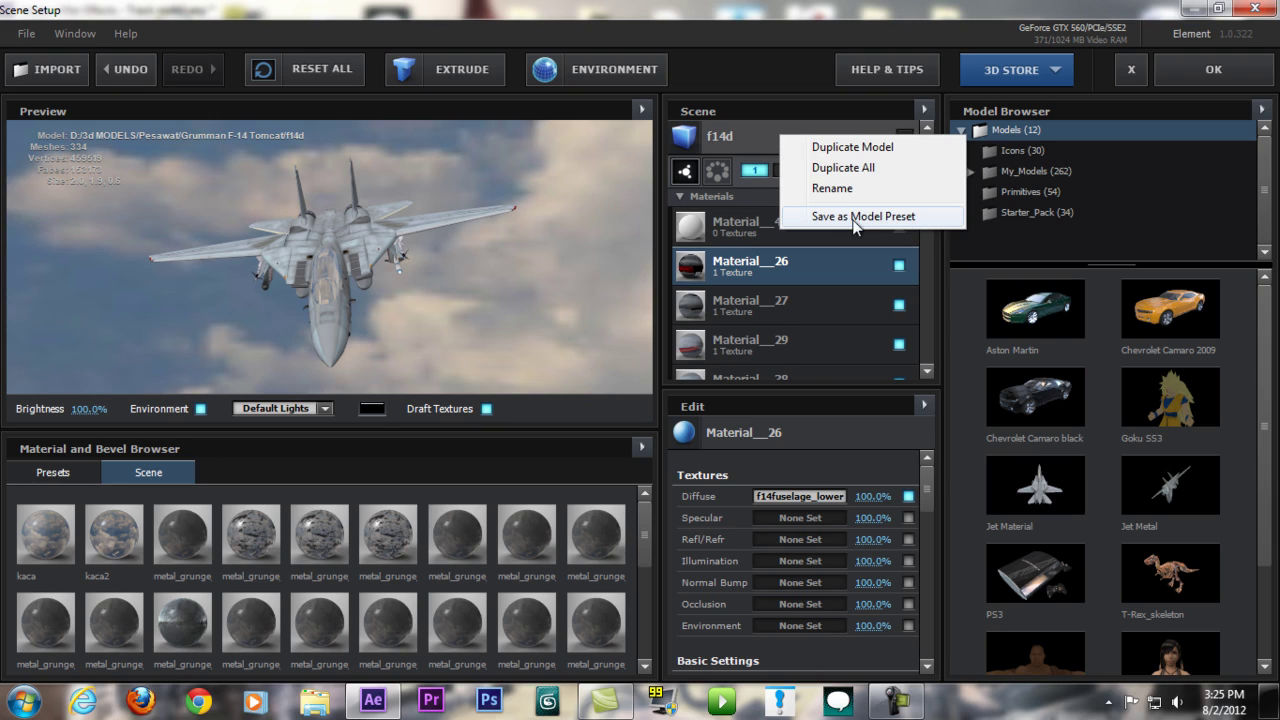
left_click(1058, 245)
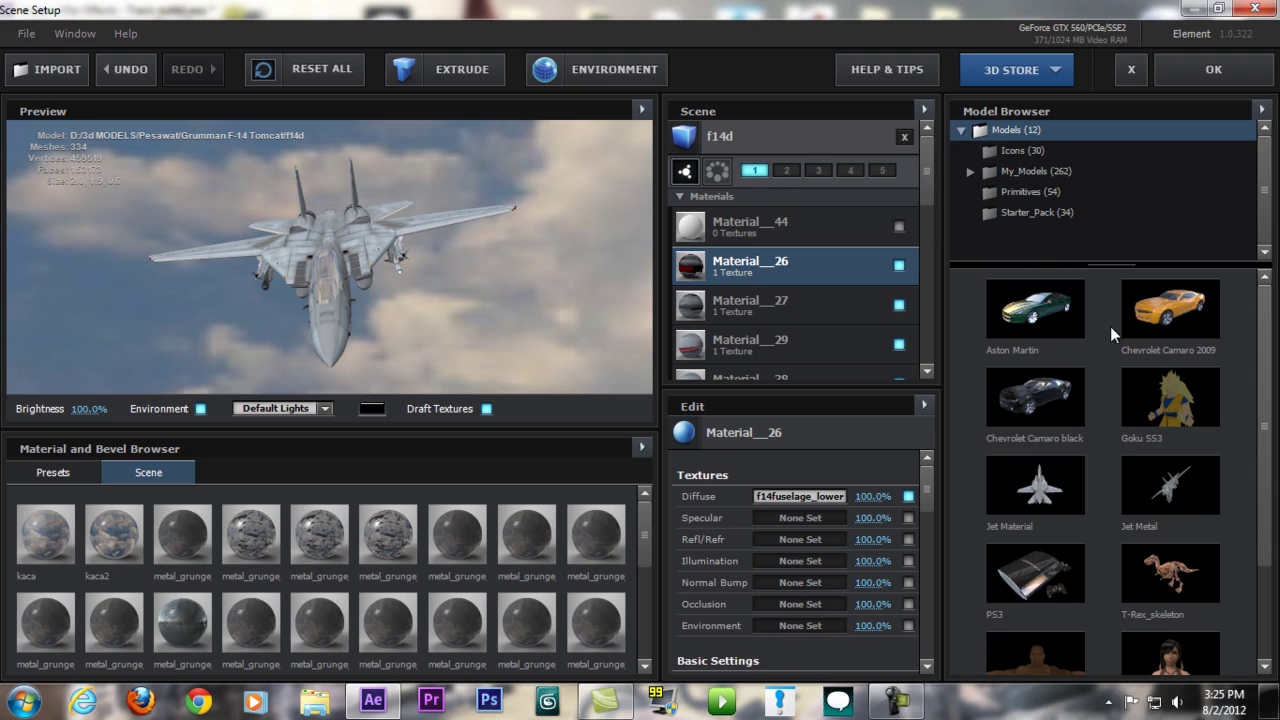
left_click(1164, 319)
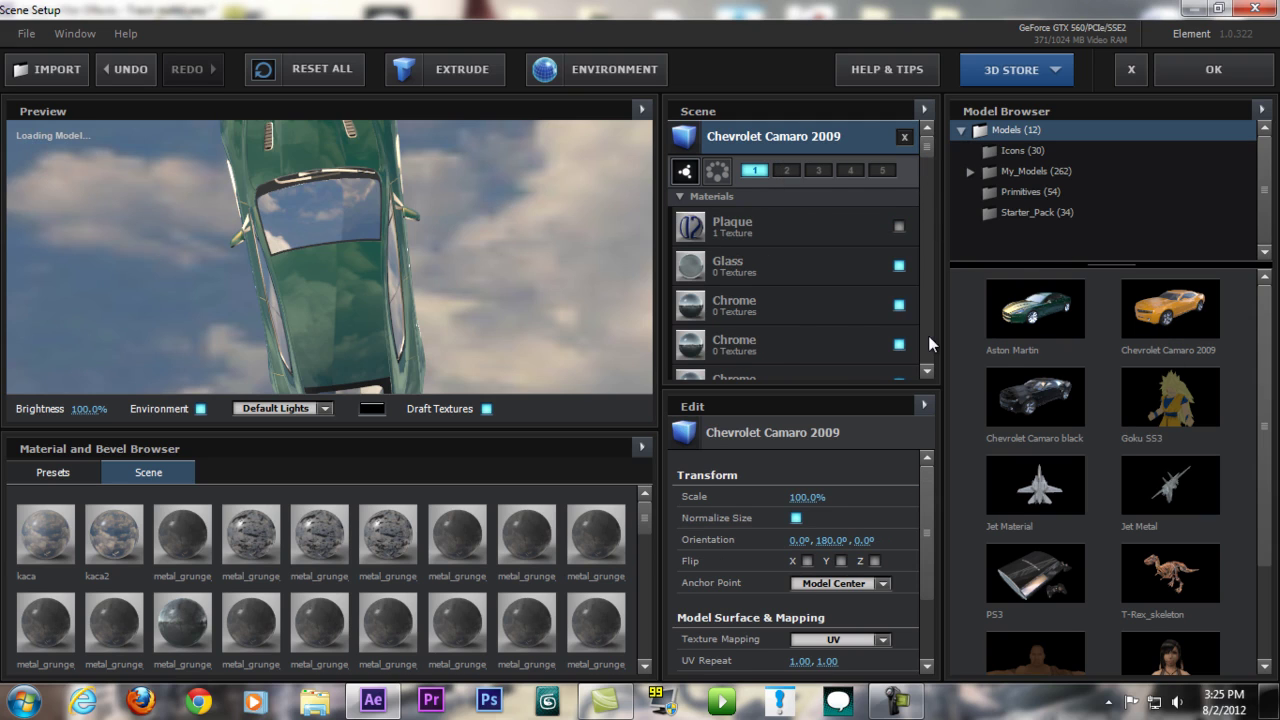
mouse_move(919, 152)
left_mouse_down()
mouse_move(931, 181)
mouse_move(932, 132)
left_mouse_up()
left_click(905, 137)
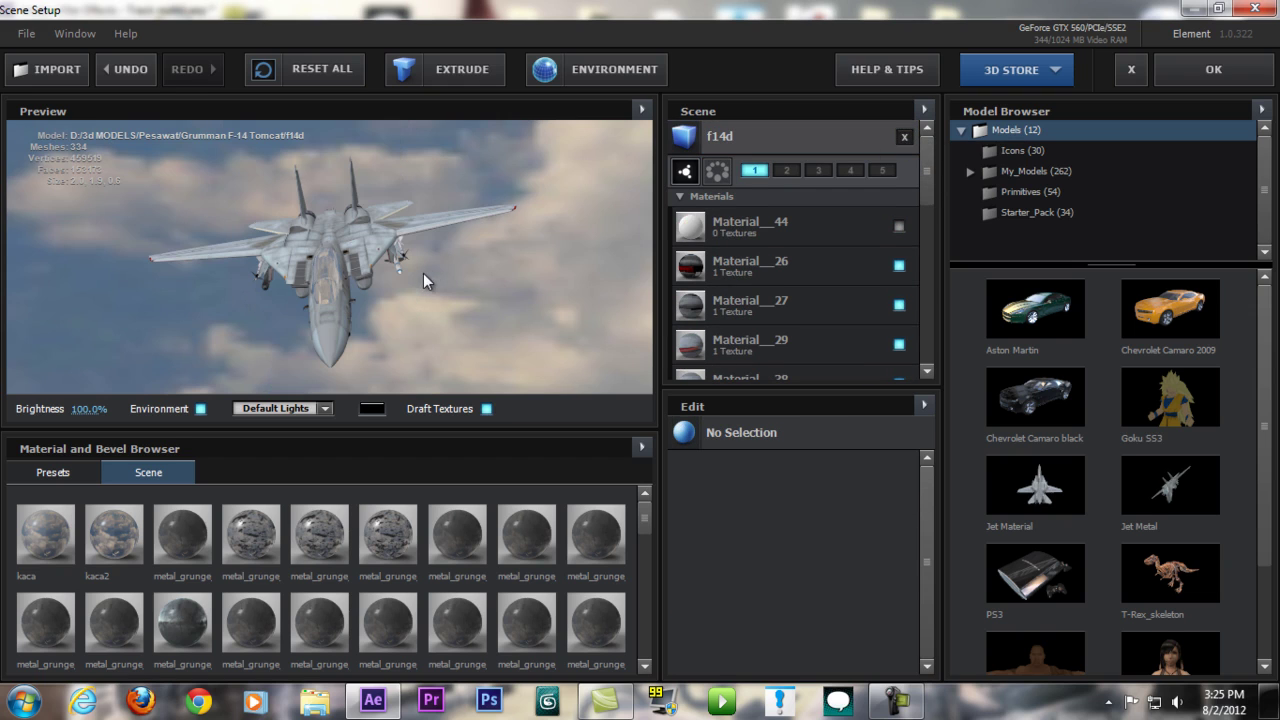
left_click(903, 137)
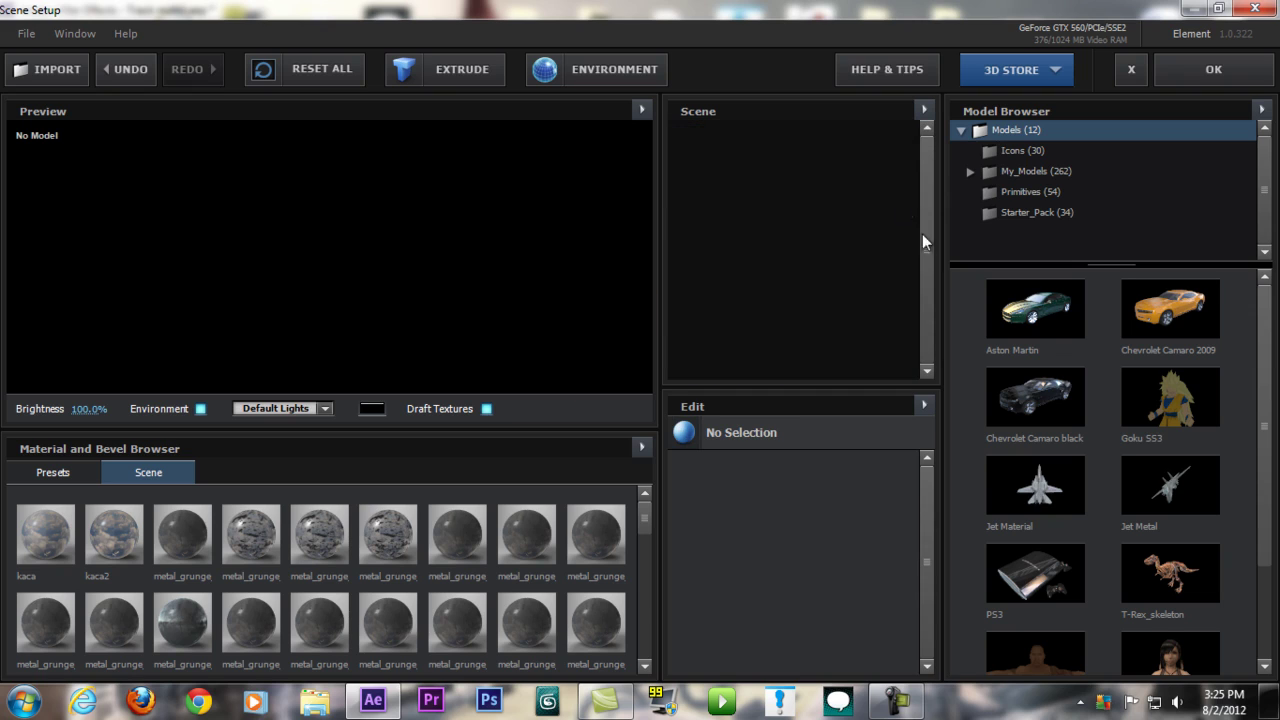
Load and orbit the Aston Martin, Chevrolet Camaro 2009 and black Camaro models in turn
double_click(1061, 317)
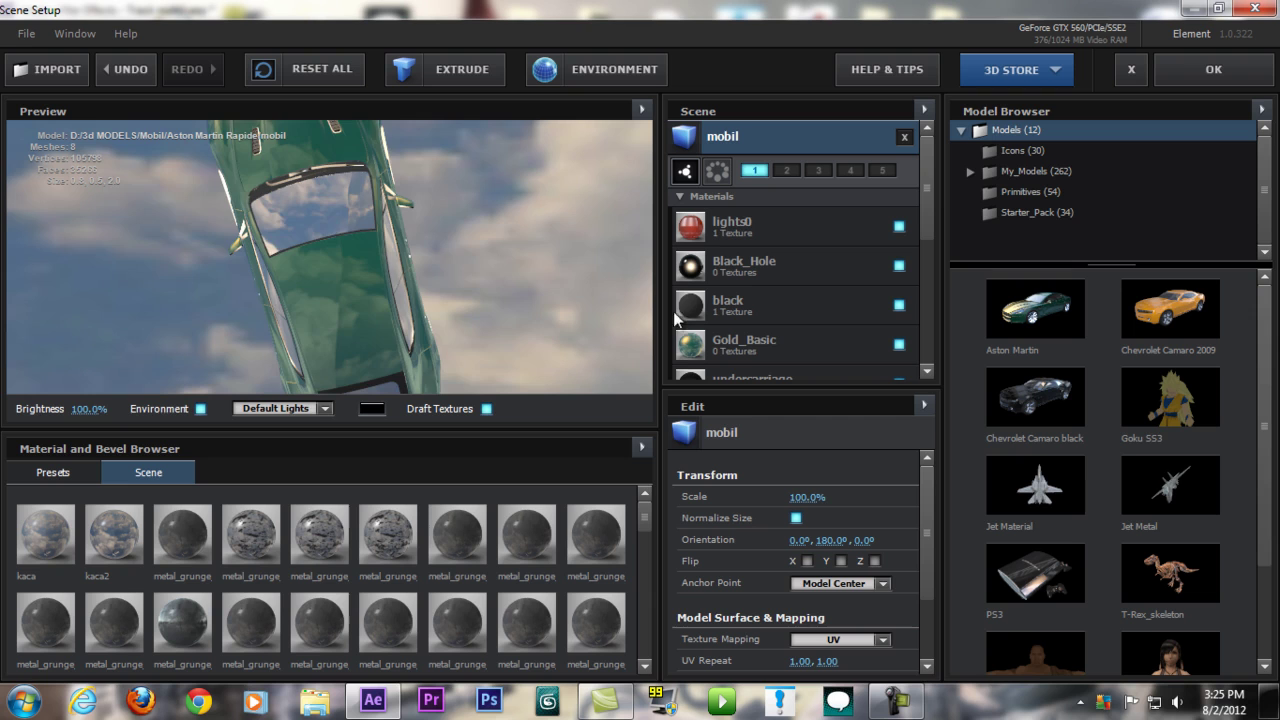
left_click_drag(385, 302, 472, 310)
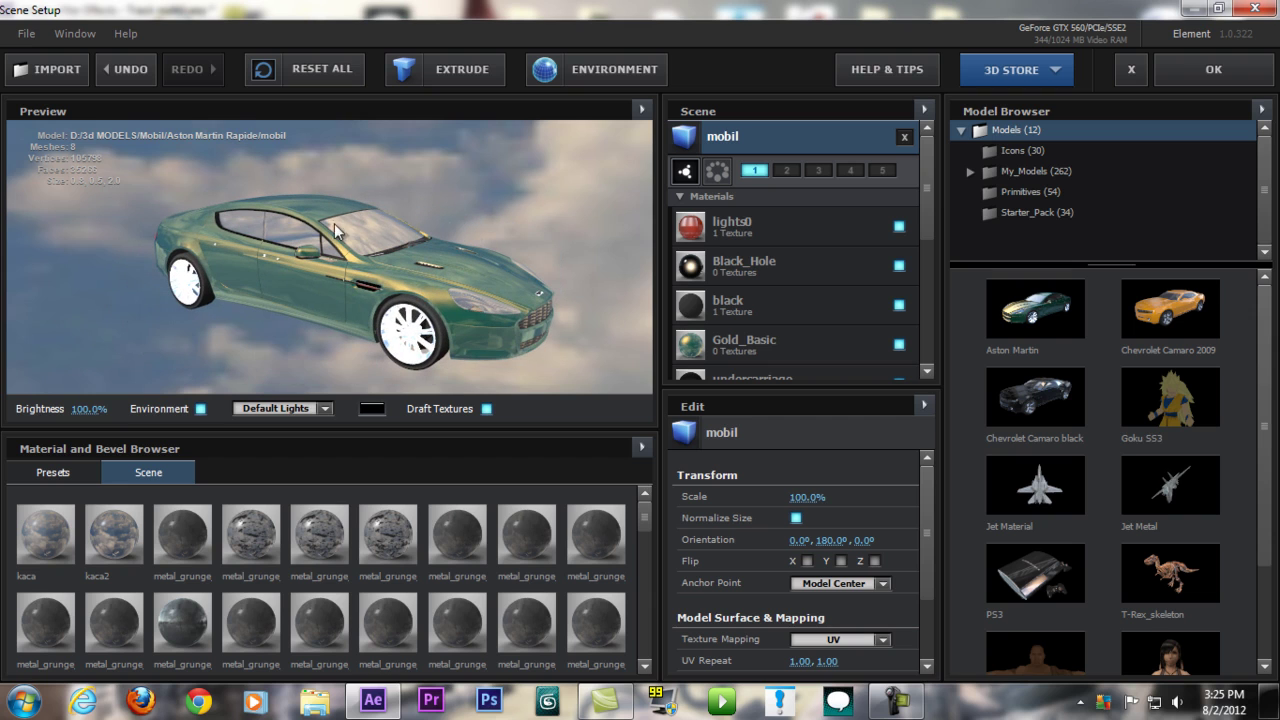
left_click_drag(392, 290, 200, 290)
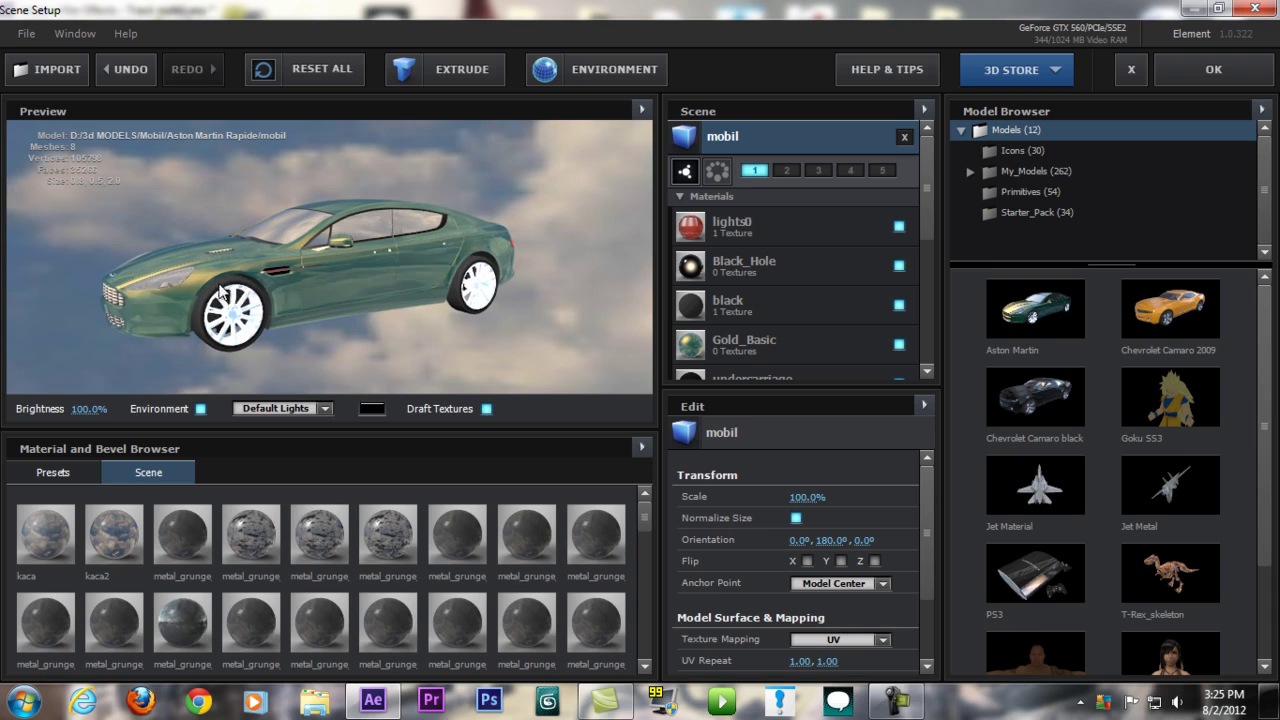
left_click(1150, 314)
left_click_drag(397, 290, 420, 305)
left_click(1030, 372)
left_click_drag(300, 335, 490, 340)
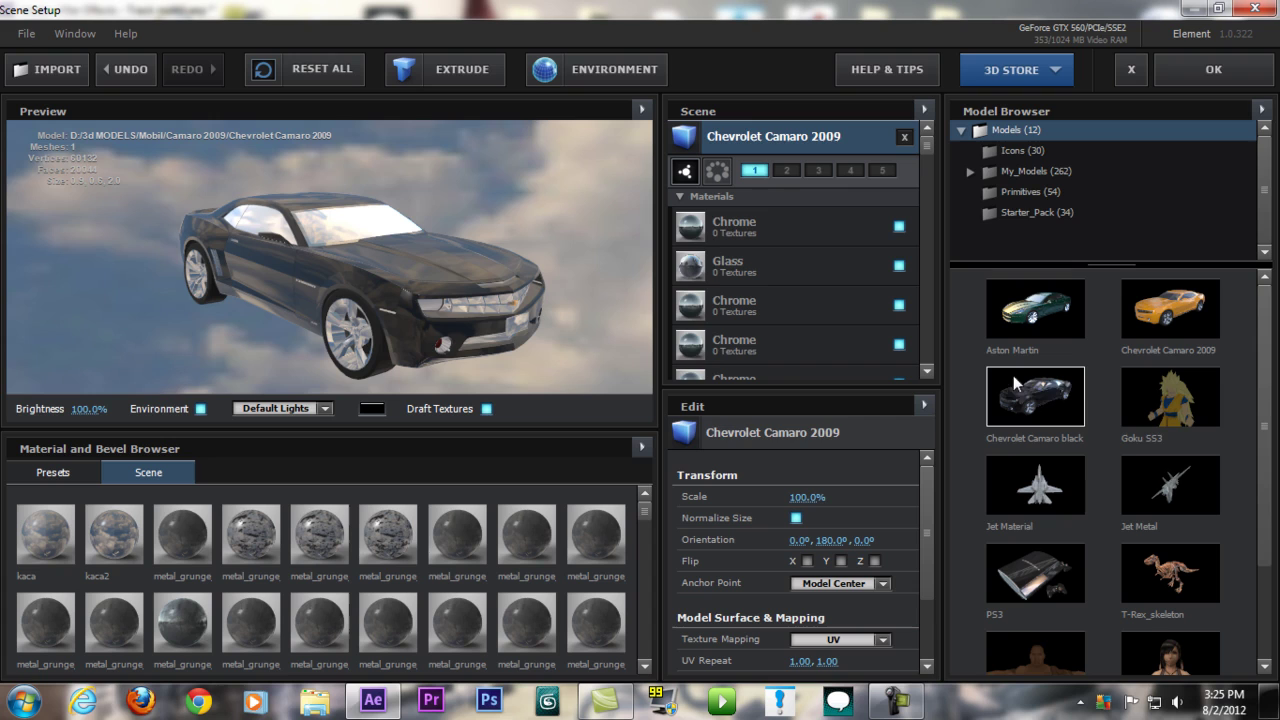
Load the Goku SS3 character, inspect it, then swap in the PS3 model
left_click(1170, 397)
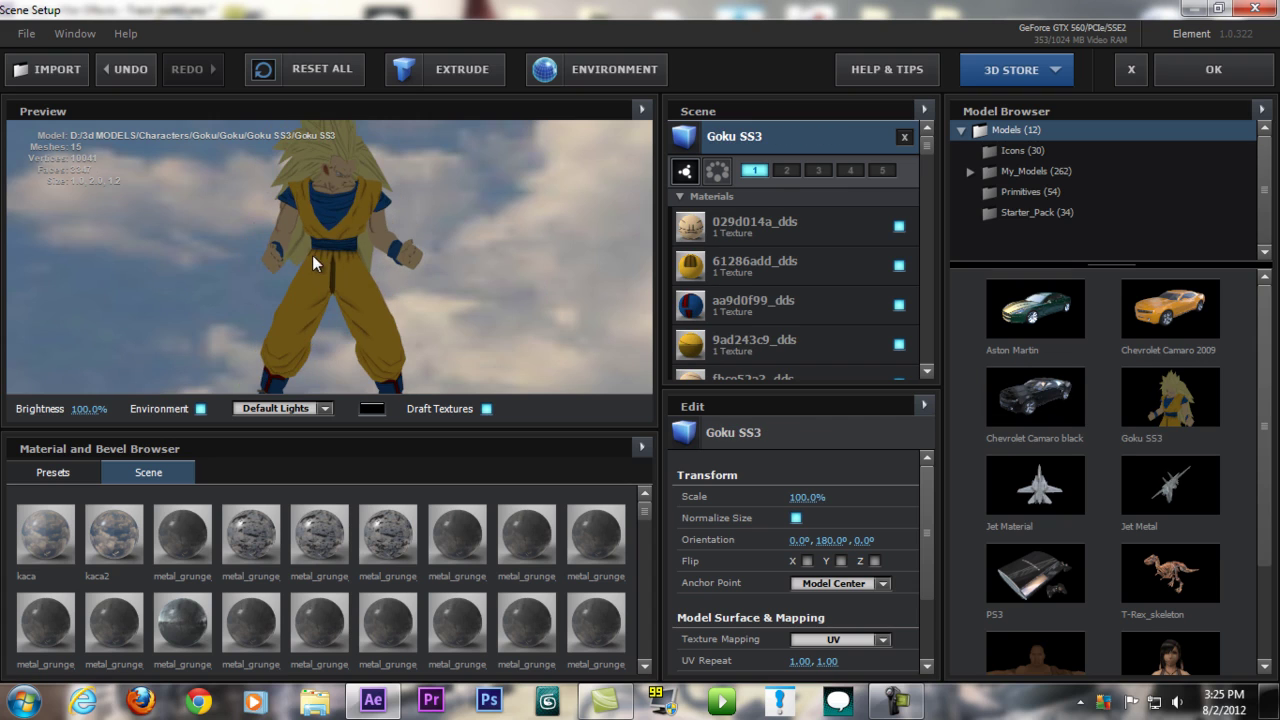
left_click_drag(312, 255, 330, 278)
scroll(1176, 424, "down", 1)
left_click(1035, 507)
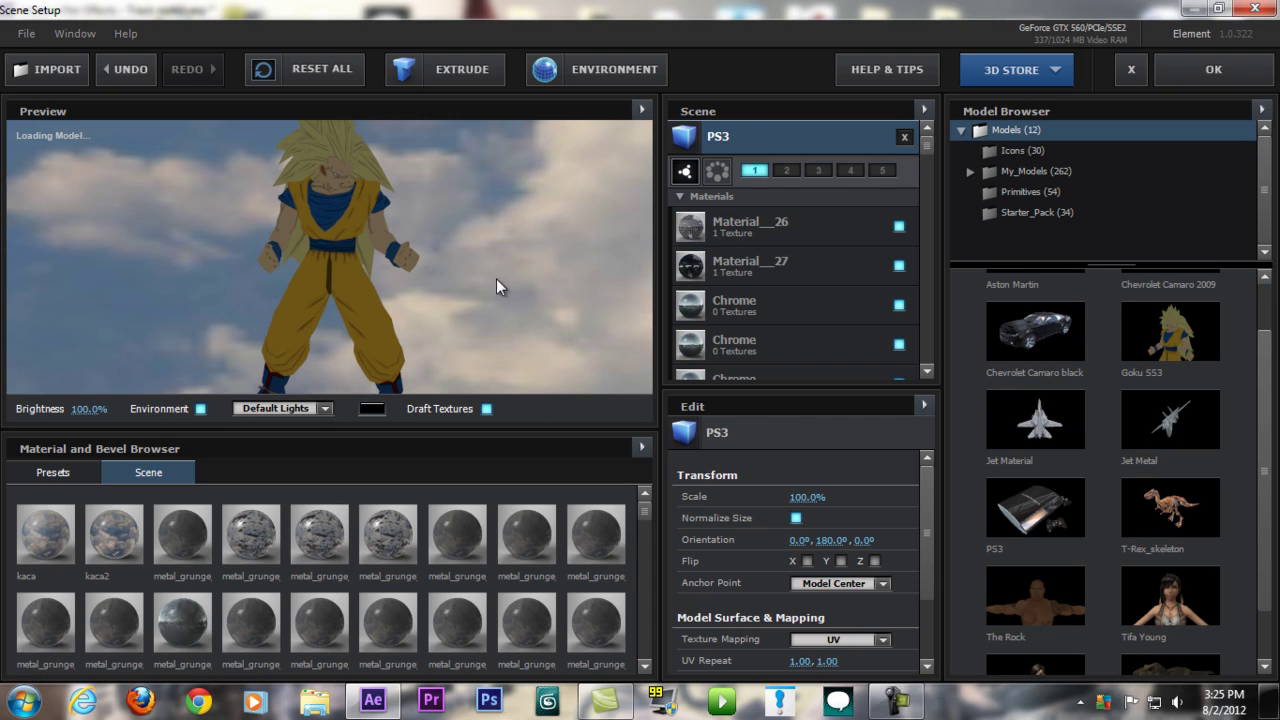
Cancel and discard the Scene Setup changes, then show the clouds layer behind the jet
left_click(1131, 69)
left_click(582, 385)
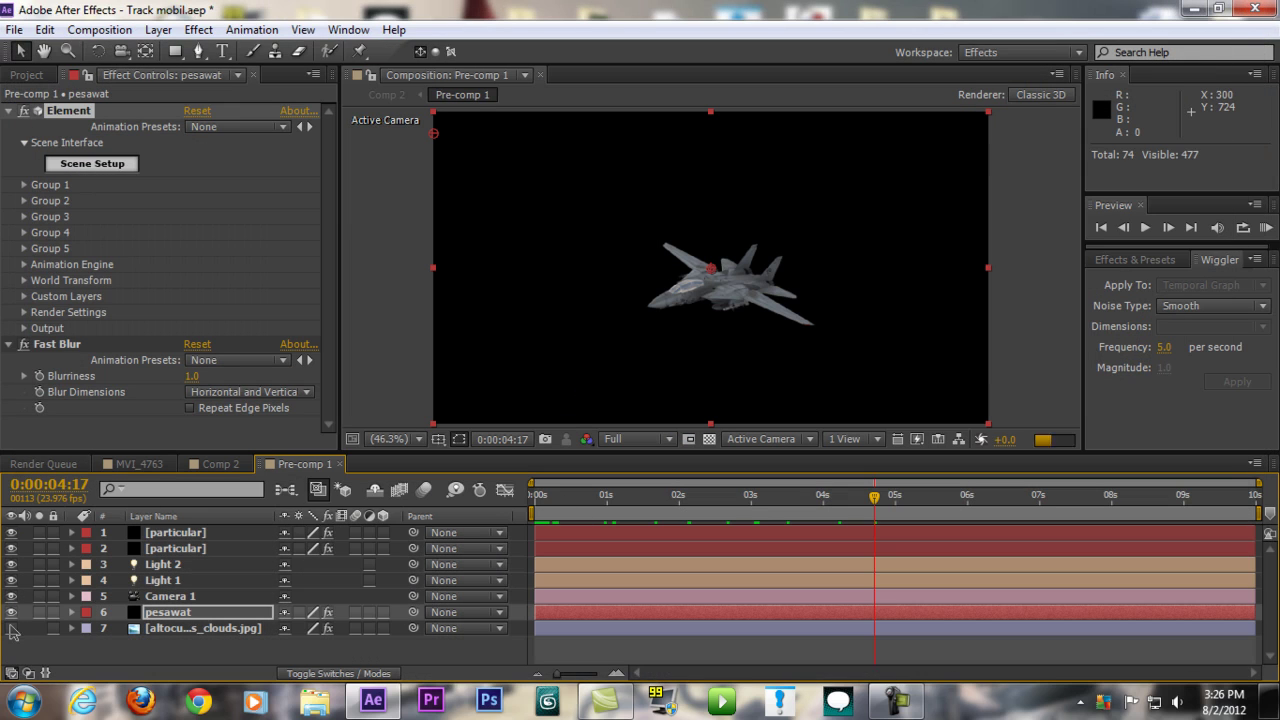
left_click(11, 628)
Open the recent project ELEMENT 3D Preview.aep, answering the save prompt
left_click(14, 29)
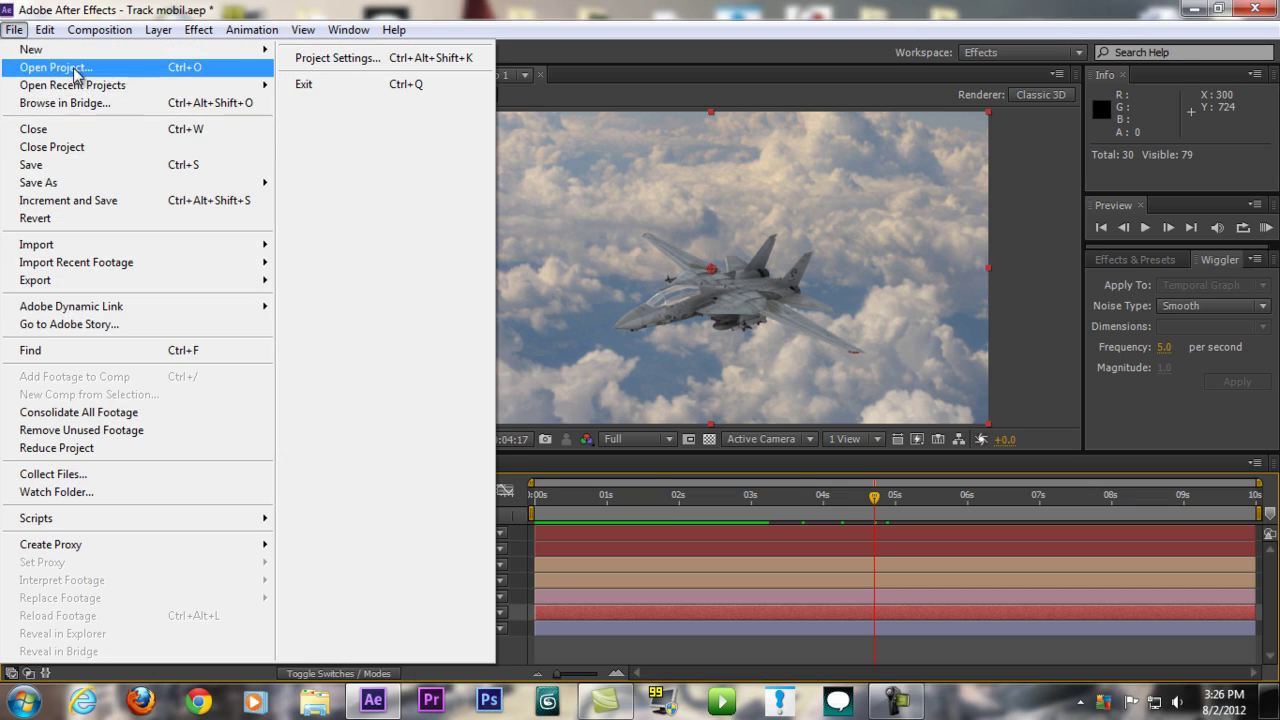
mouse_move(82, 87)
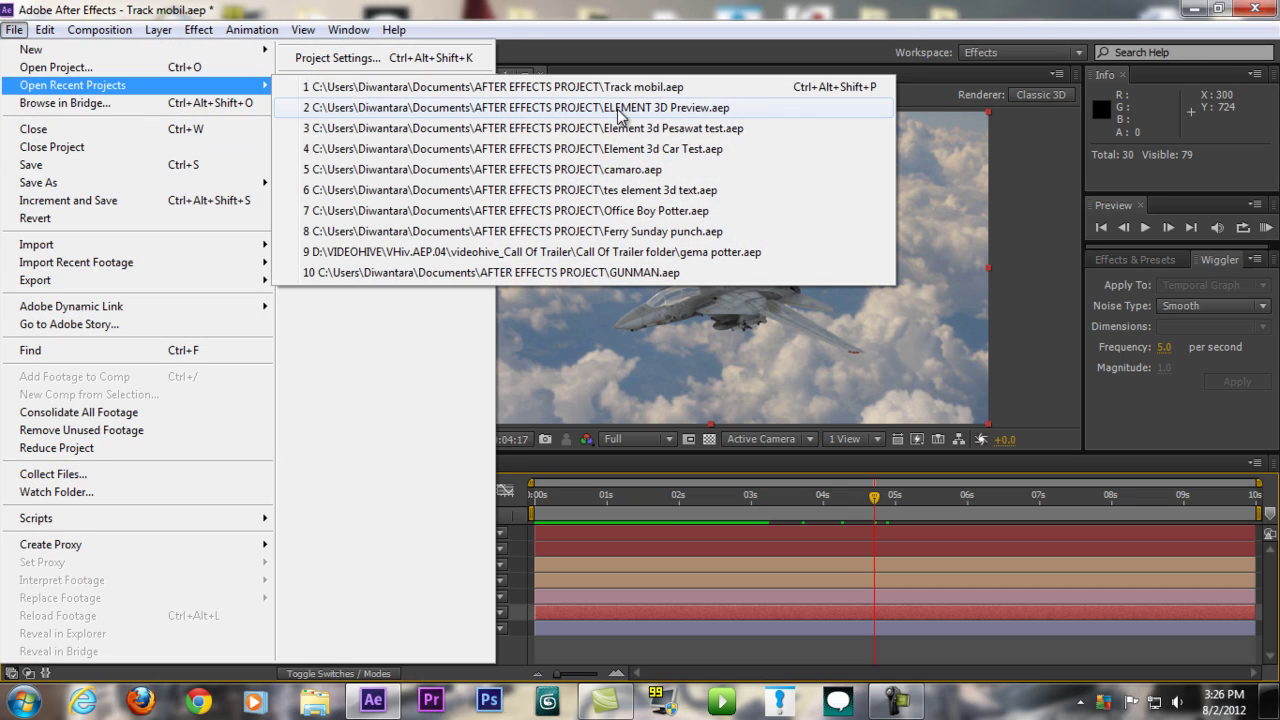
left_click(690, 108)
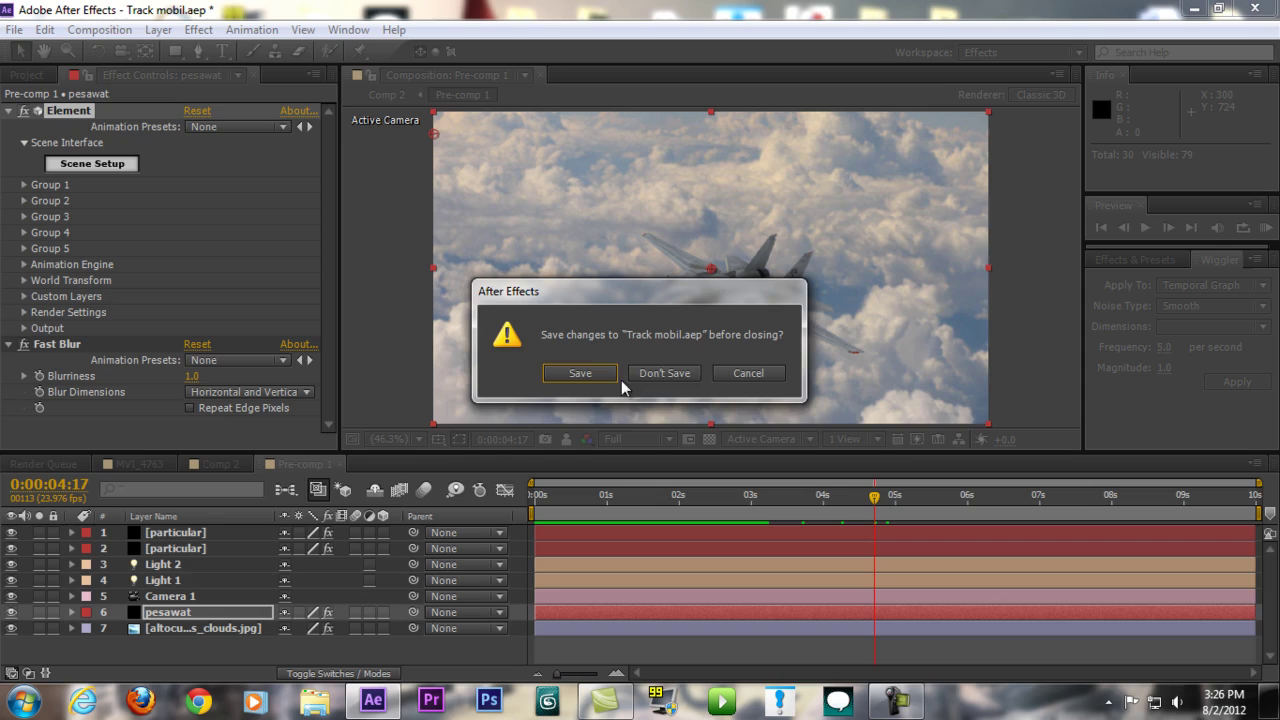
left_click(655, 375)
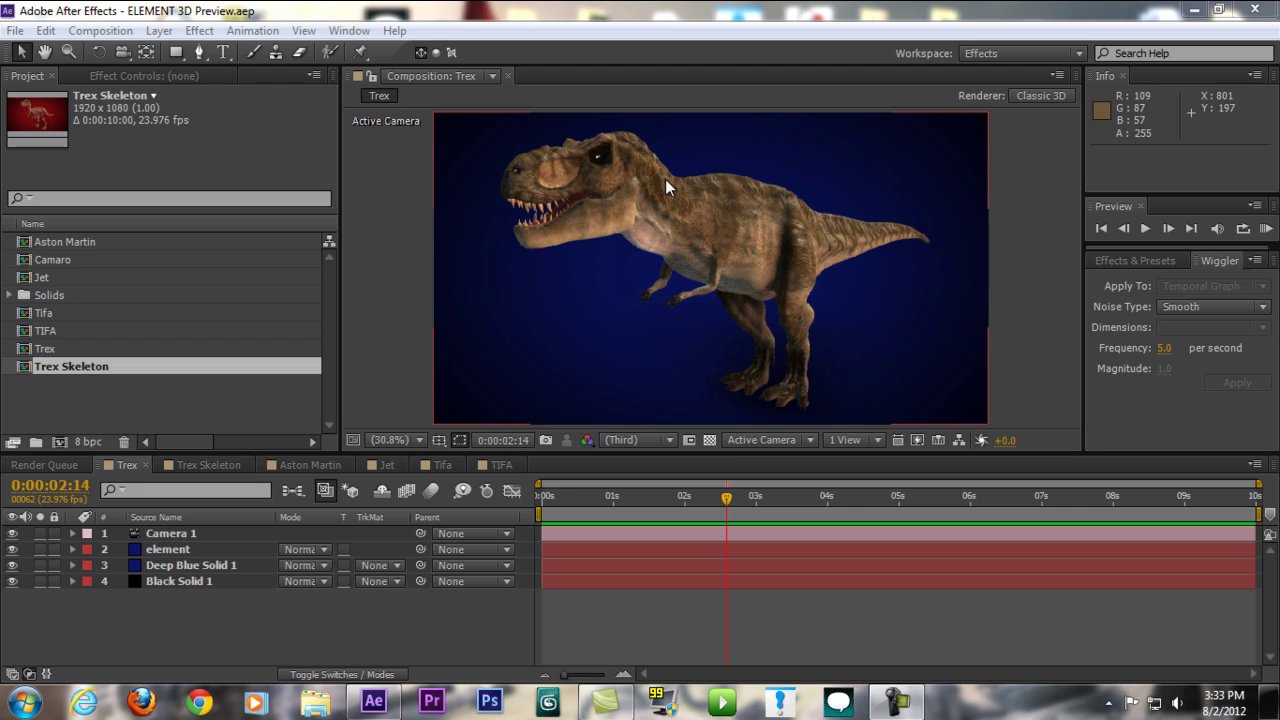
Orbit Camera 1 around the T-Rex, then select the element layer and show its Effect Controls
left_click(124, 52)
left_click(190, 533)
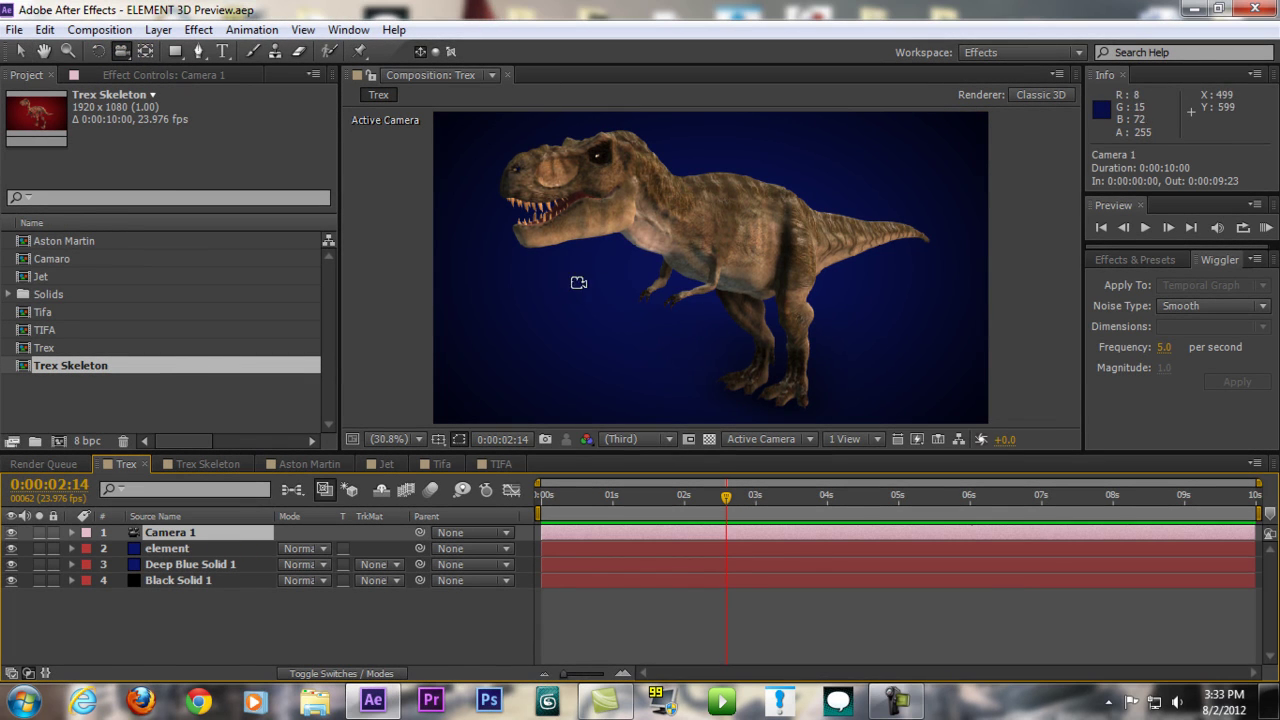
left_click_drag(578, 283, 740, 283)
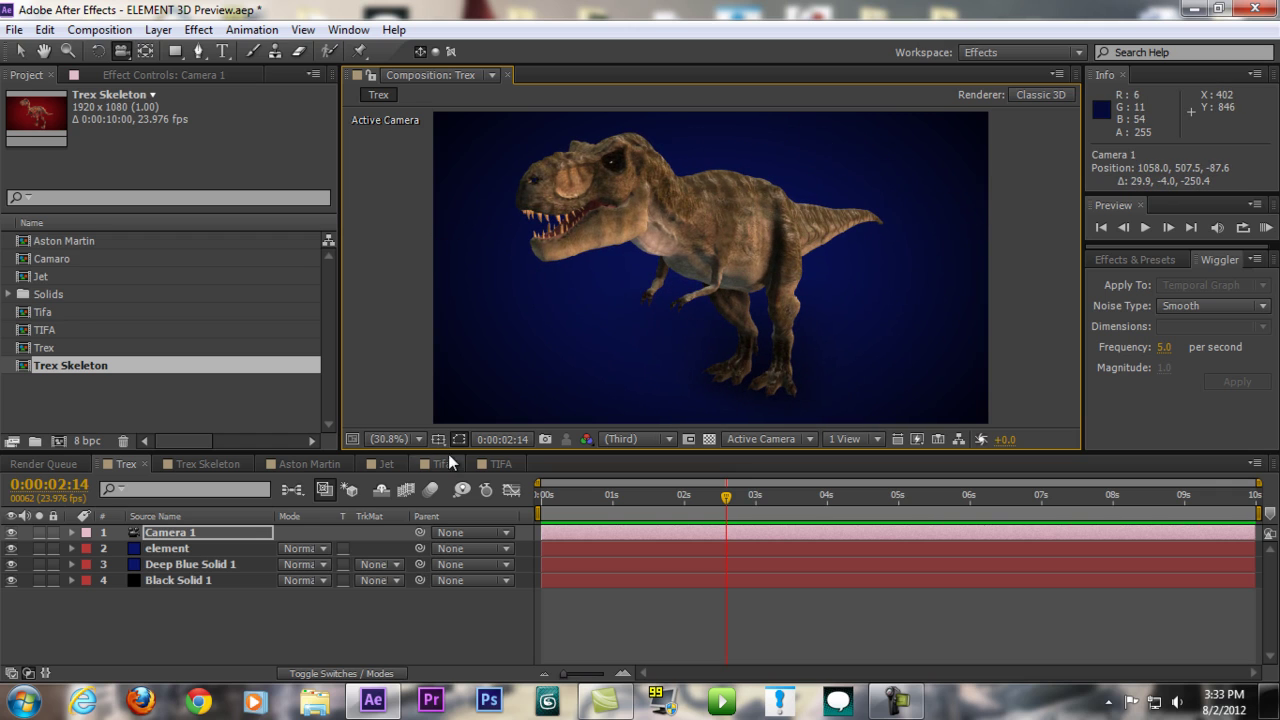
left_click(192, 551)
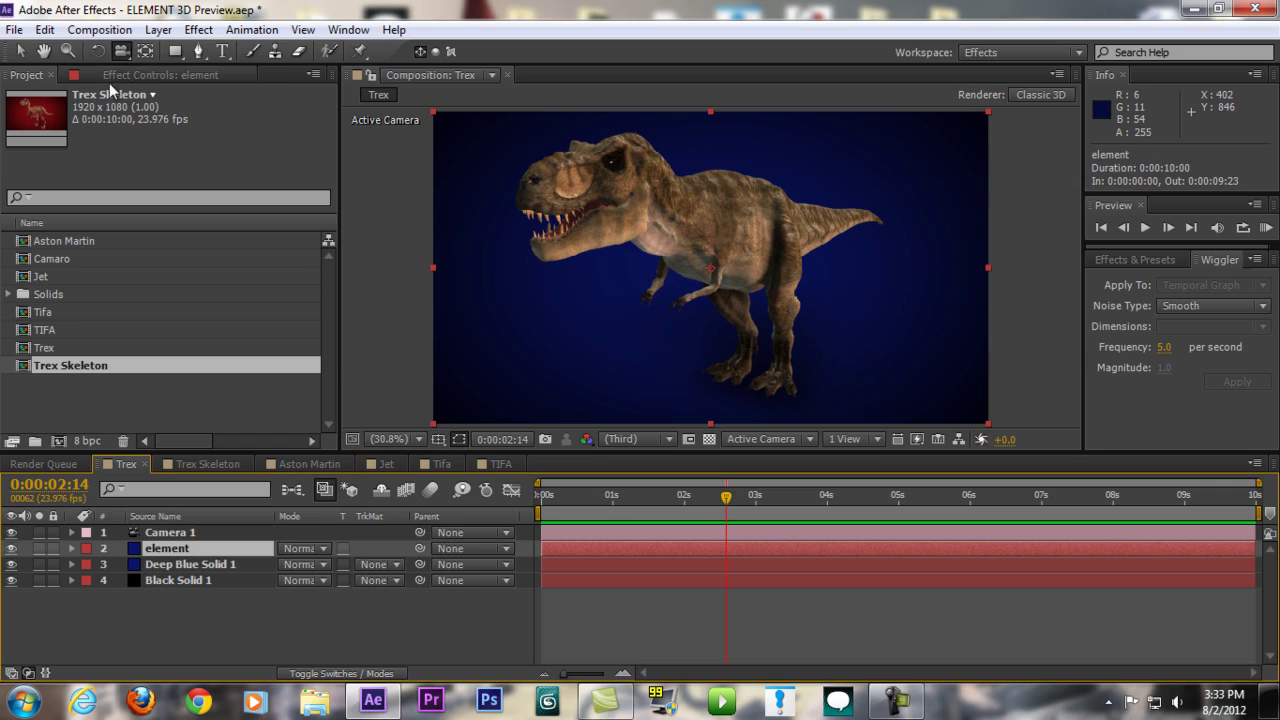
left_click(160, 75)
left_click(121, 164)
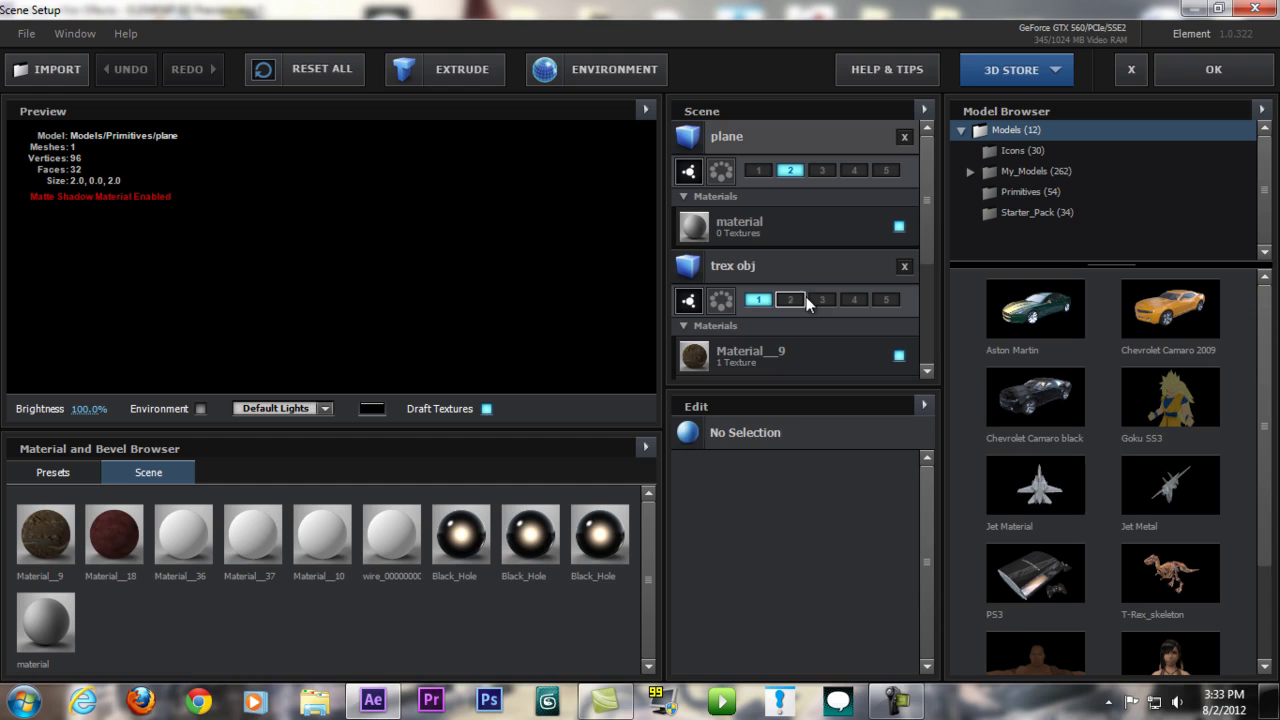
left_click(786, 267)
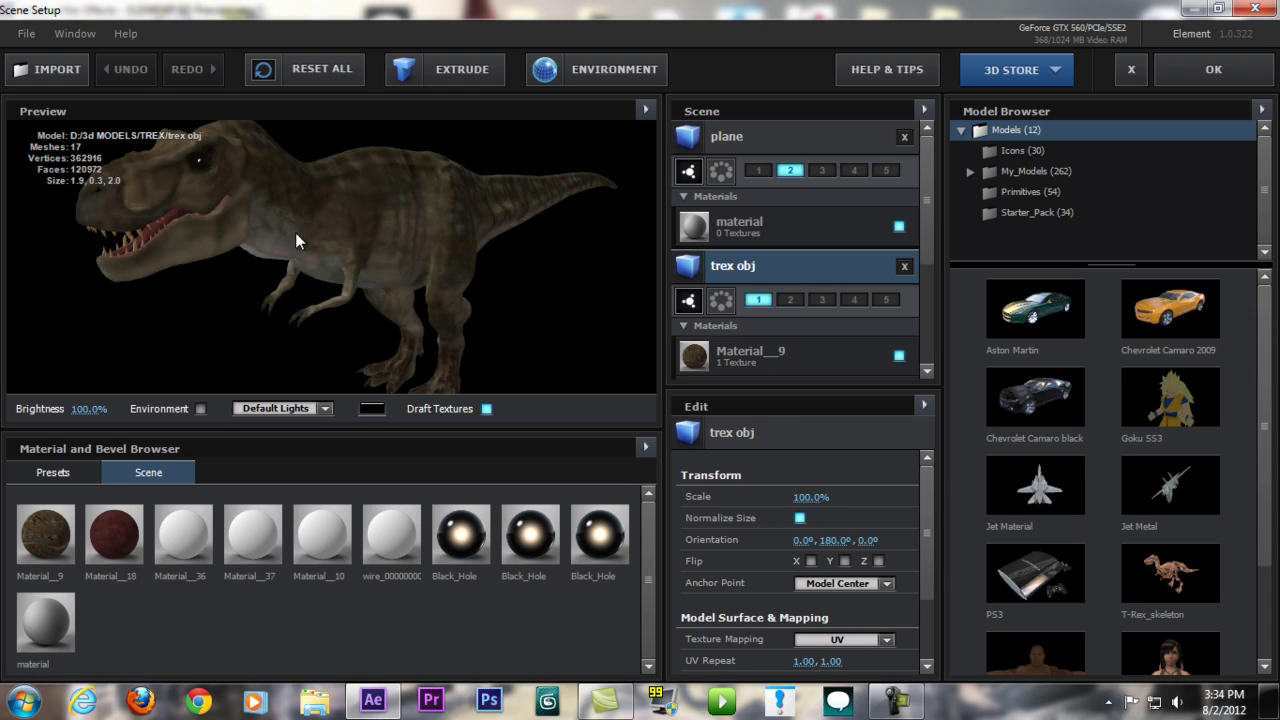
left_click_drag(295, 232, 495, 179)
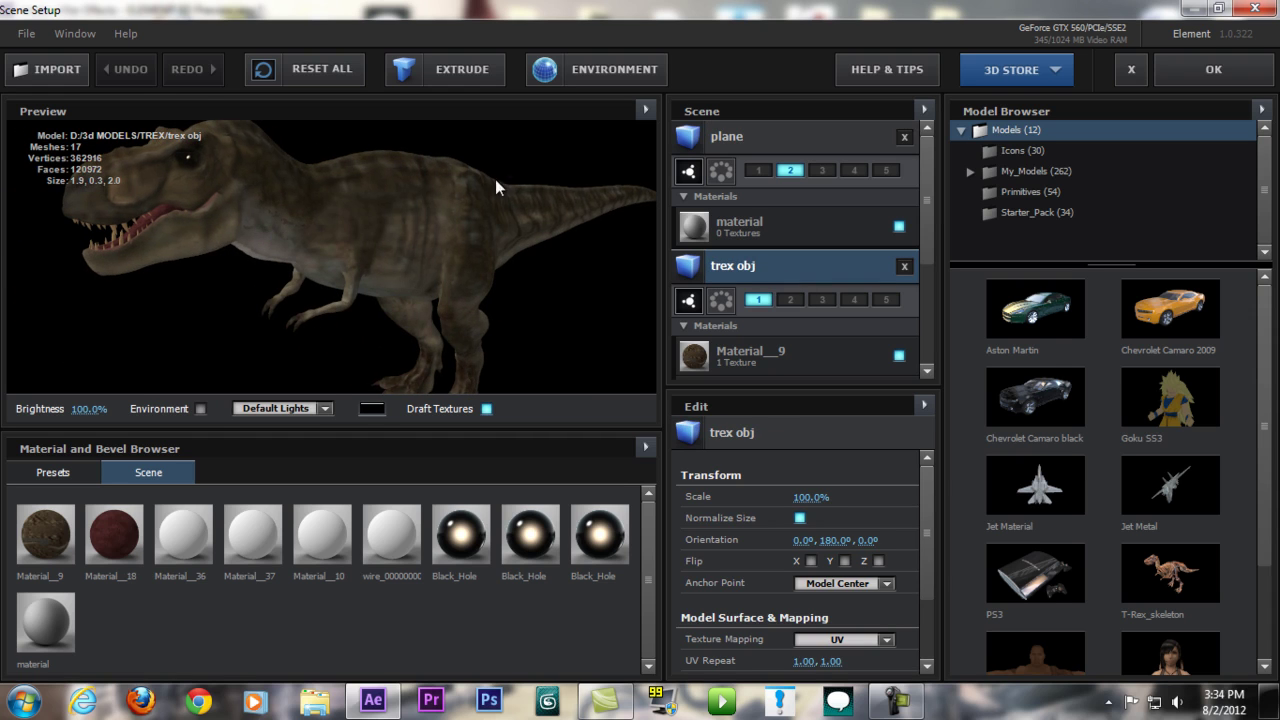
left_click(1124, 77)
Discard Scene Setup changes, orbit the T-Rex to front and side views, then open Trex Skeleton
left_click(578, 381)
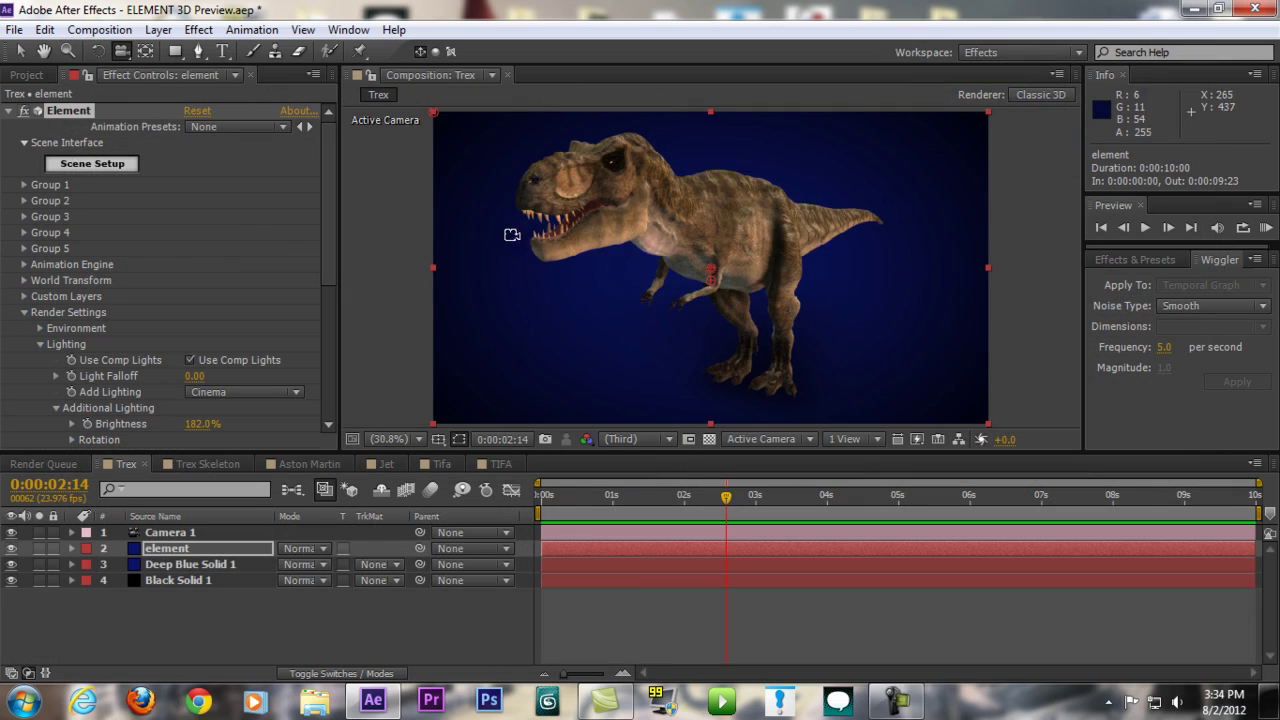
left_click_drag(669, 334, 712, 238)
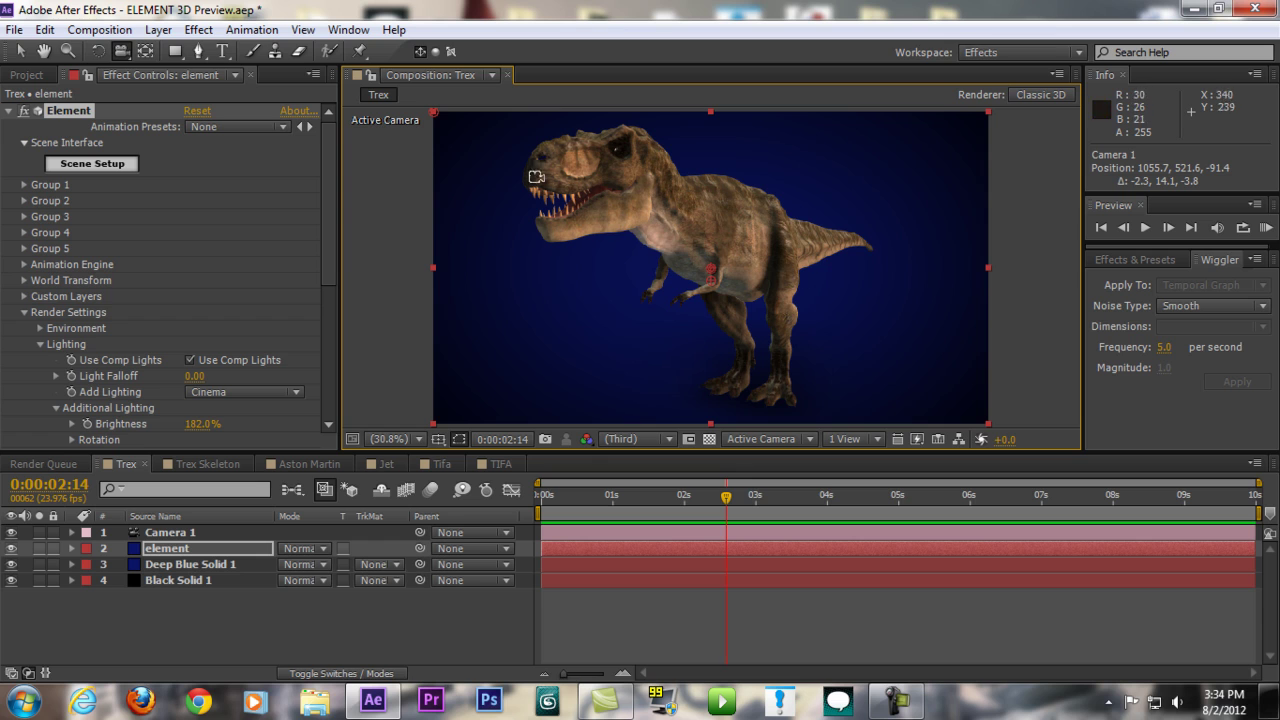
left_click_drag(697, 257, 828, 260)
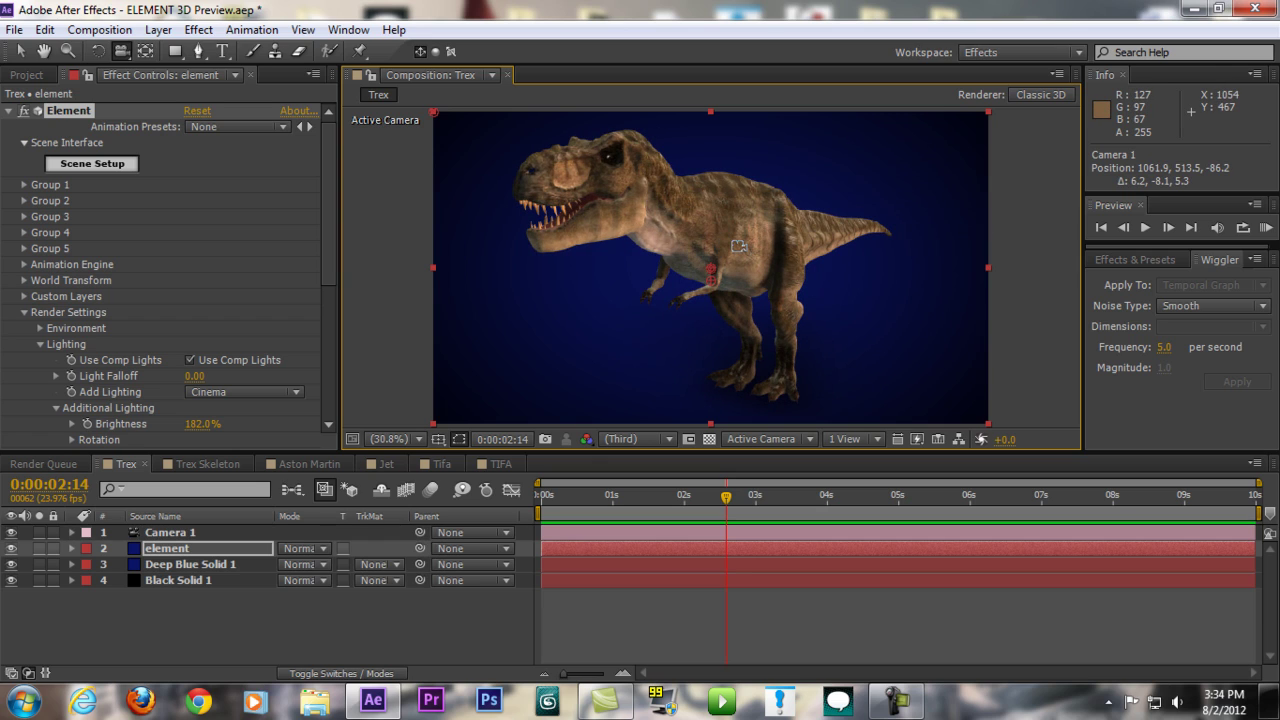
left_click_drag(748, 281, 730, 247)
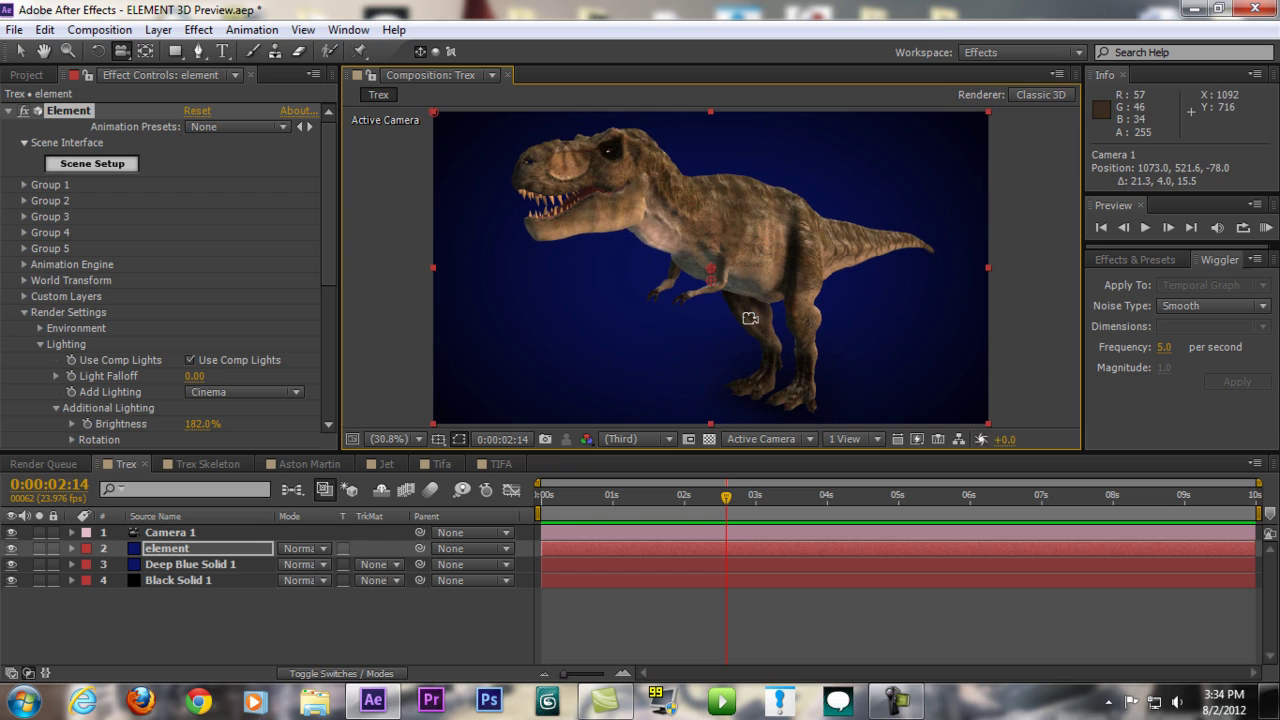
left_click_drag(699, 245, 773, 302)
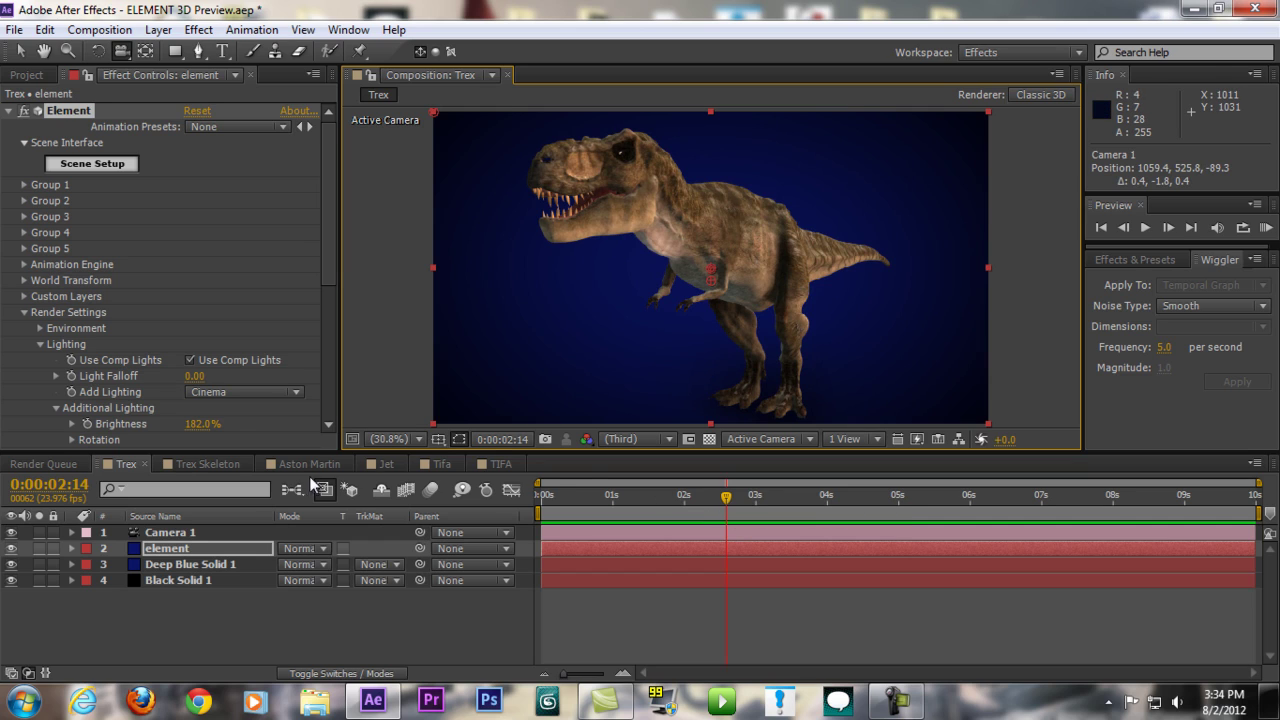
left_click(212, 465)
Orbit around the skeleton, then switch to Aston Martin and orbit to a three-quarter side view
mouse_move(829, 289)
left_mouse_down()
mouse_move(769, 270)
mouse_move(854, 283)
mouse_move(460, 286)
mouse_move(850, 295)
mouse_move(820, 300)
left_mouse_up()
left_click(403, 400)
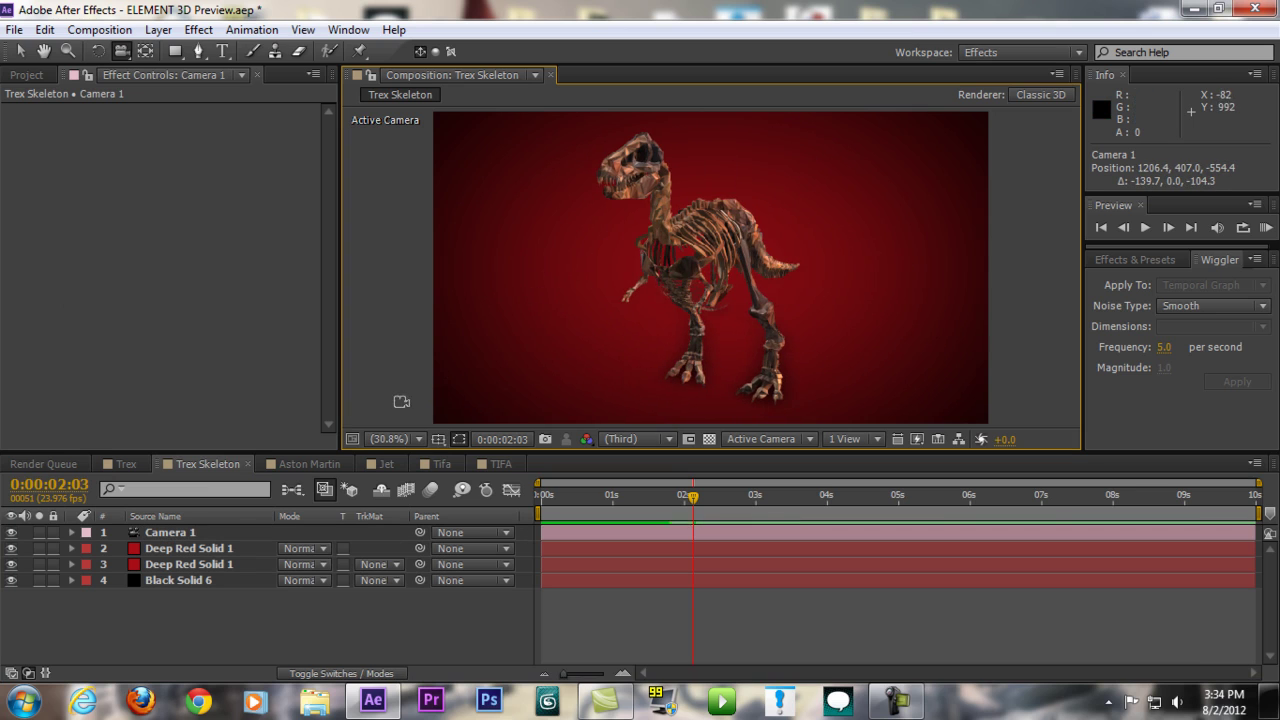
left_click(310, 464)
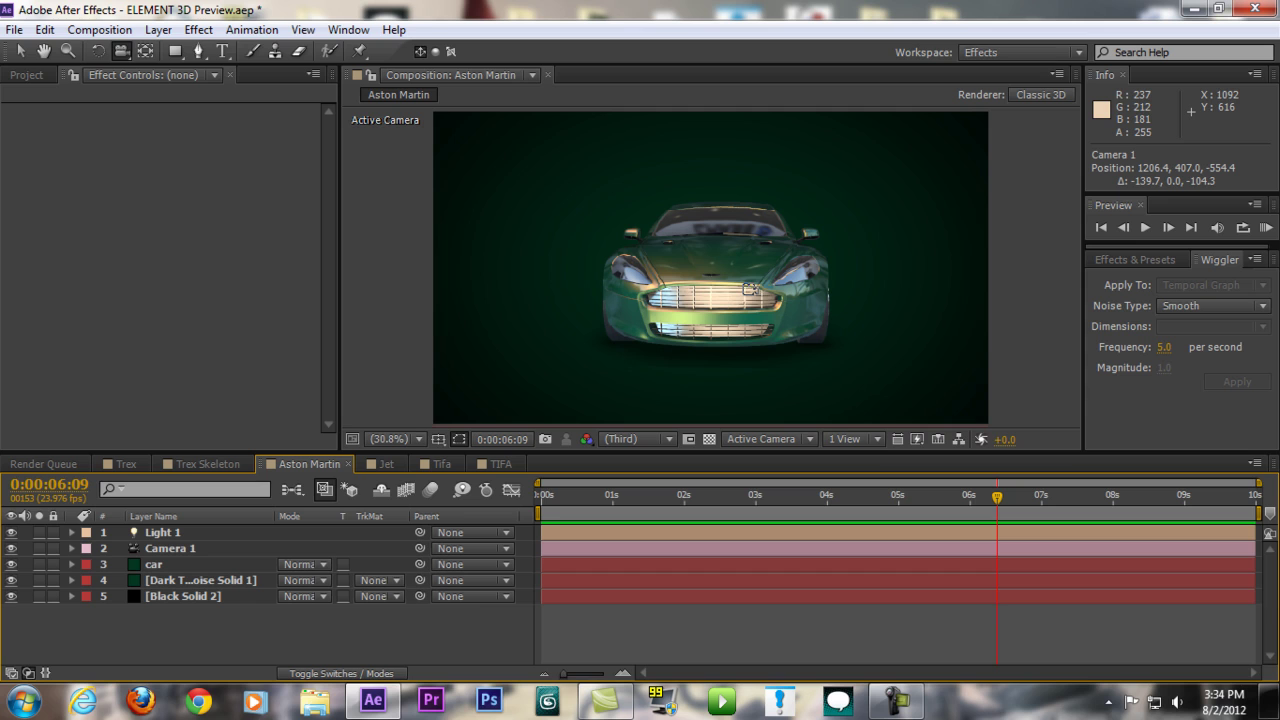
left_click_drag(831, 282, 783, 255)
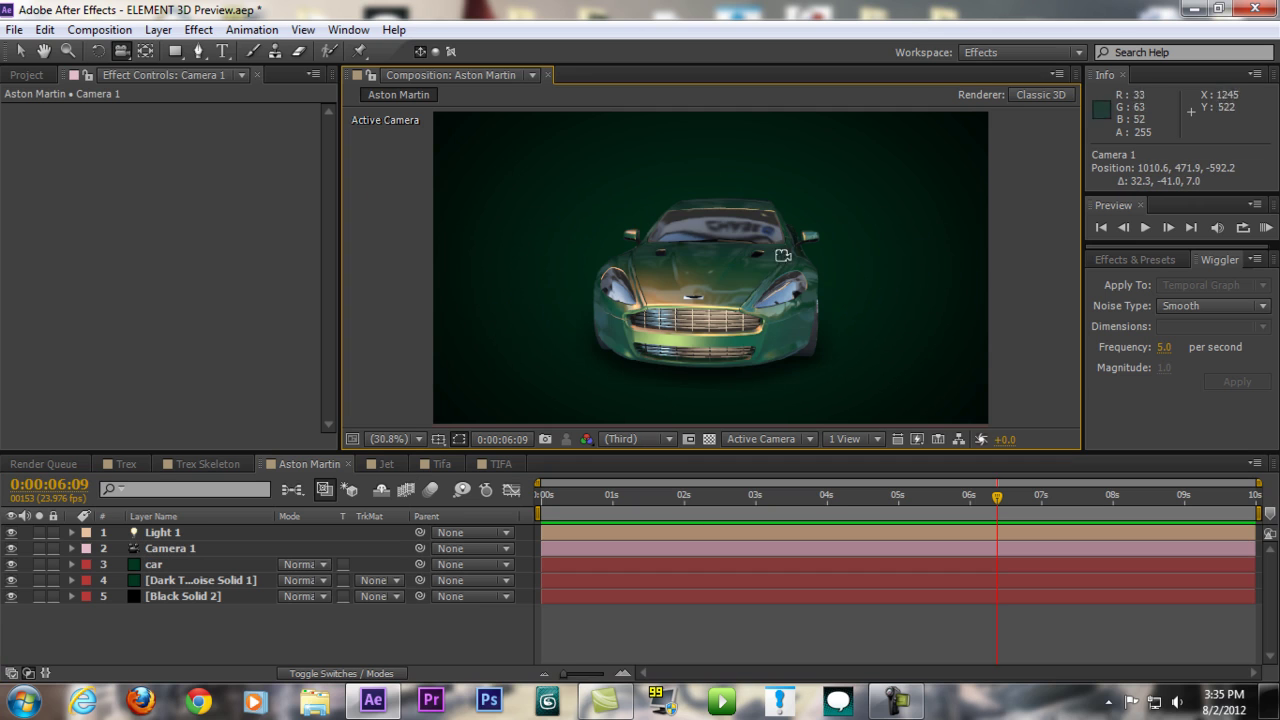
left_click_drag(552, 284, 671, 363)
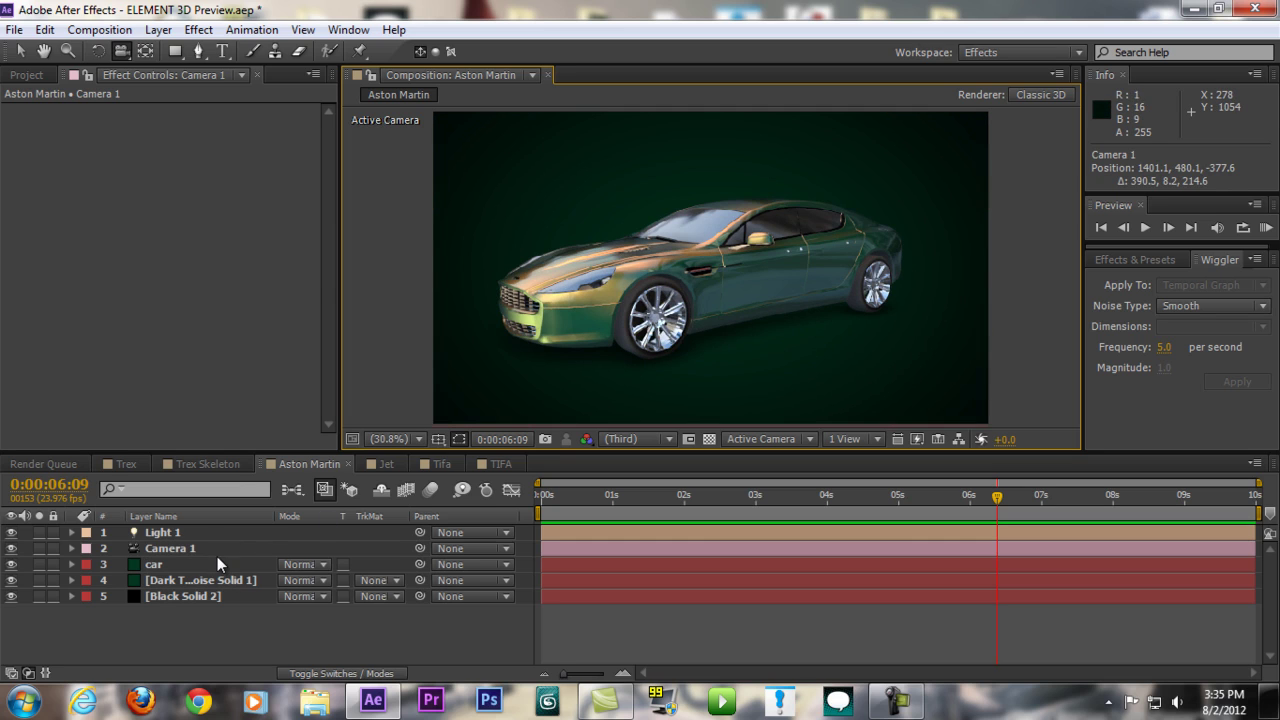
Open the car layer's Scene Setup, browse Primitives and the plane's material, then cancel without saving
left_click(216, 554)
left_click(212, 564)
left_click(105, 166)
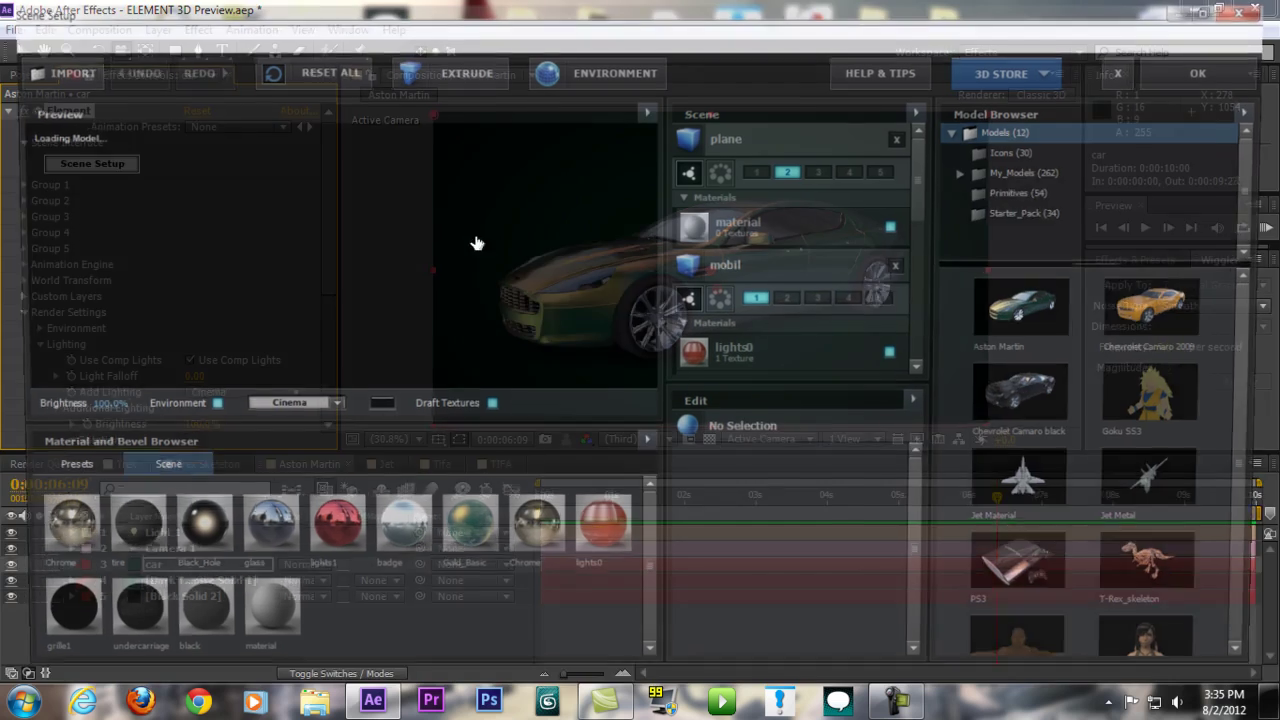
left_click(1041, 193)
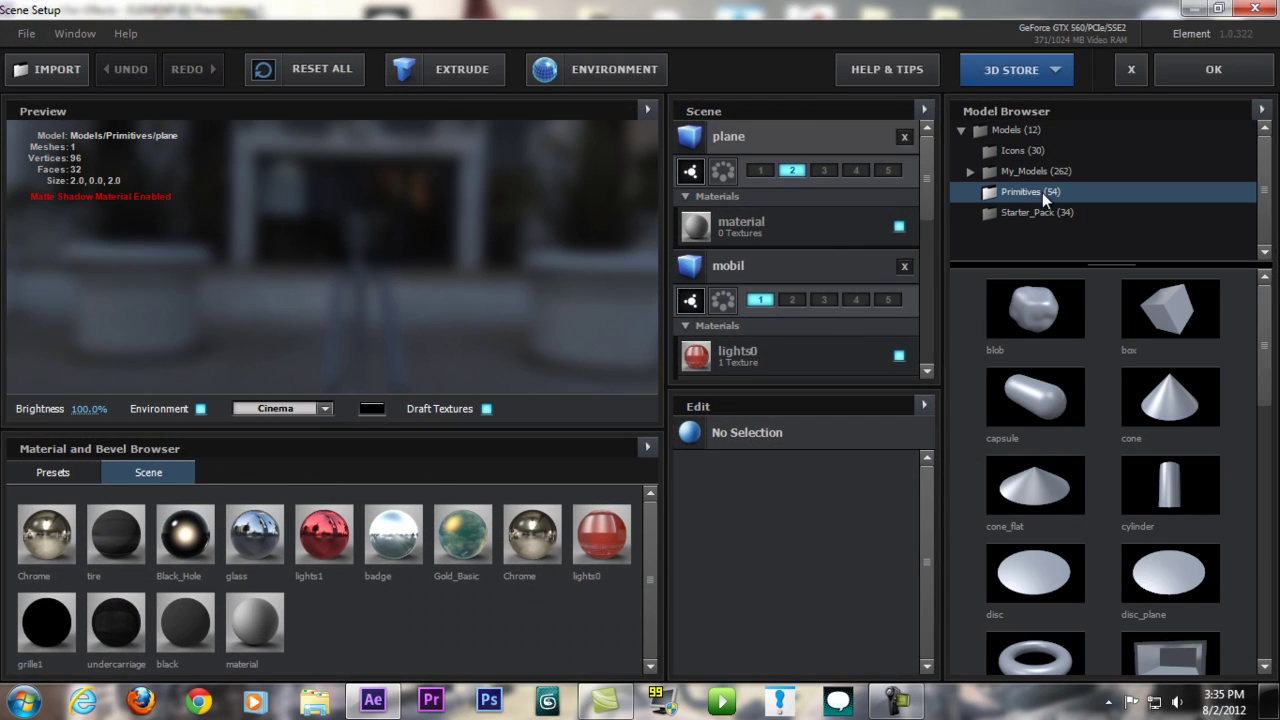
scroll(1274, 320, "down", 4)
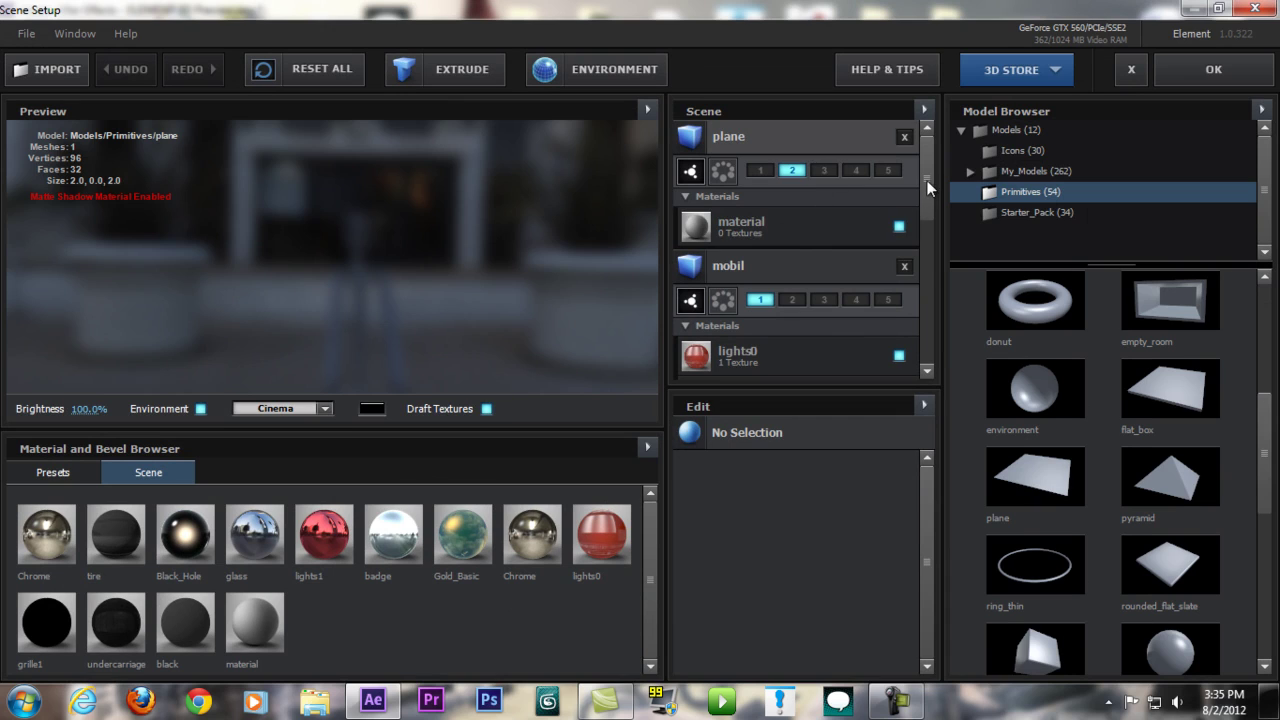
left_click(792, 229)
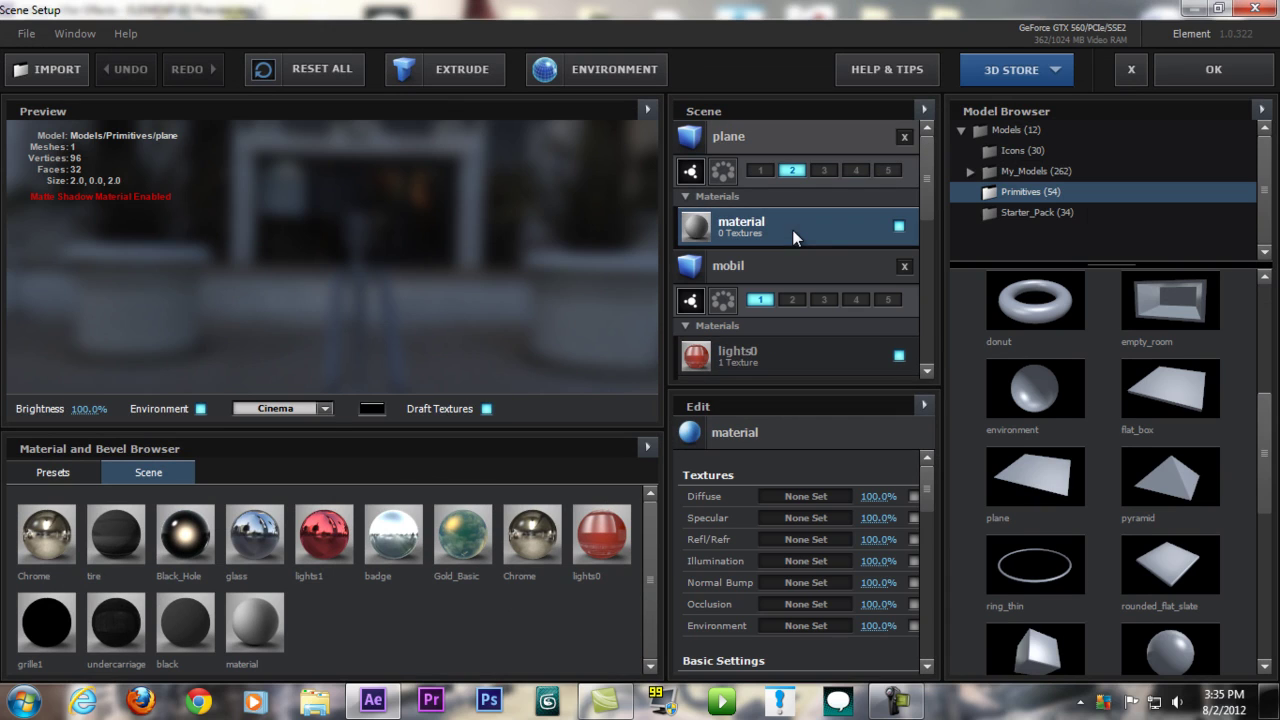
left_click_drag(920, 503, 921, 654)
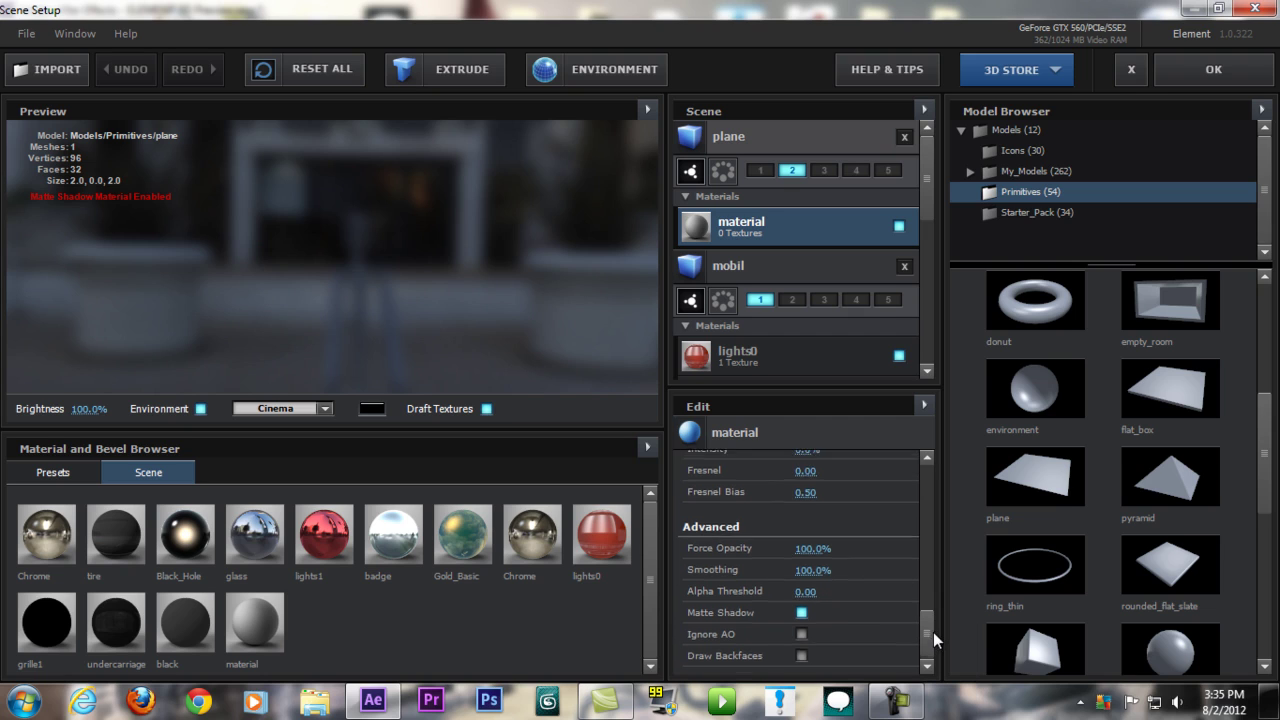
mouse_move(933, 632)
left_mouse_down()
mouse_move(929, 478)
mouse_move(924, 642)
left_mouse_up()
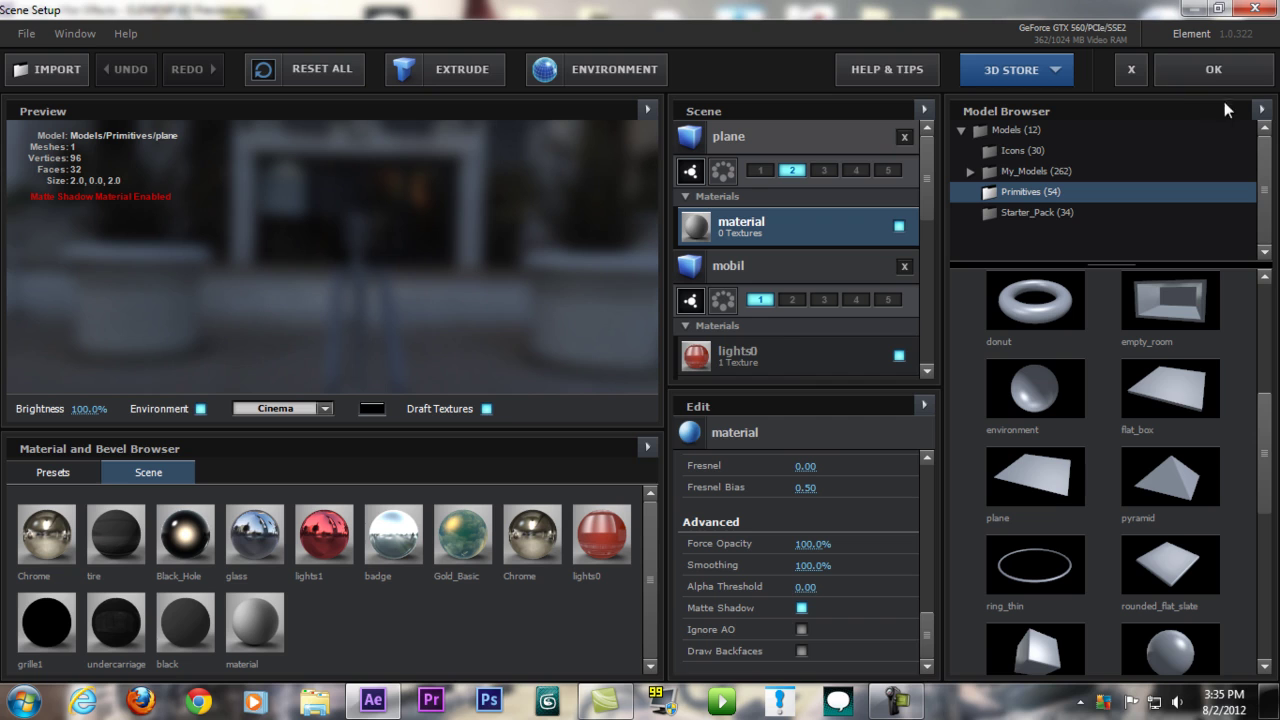
left_click(1131, 69)
Discard the car scene changes and switch to the Jet comp
left_click(574, 380)
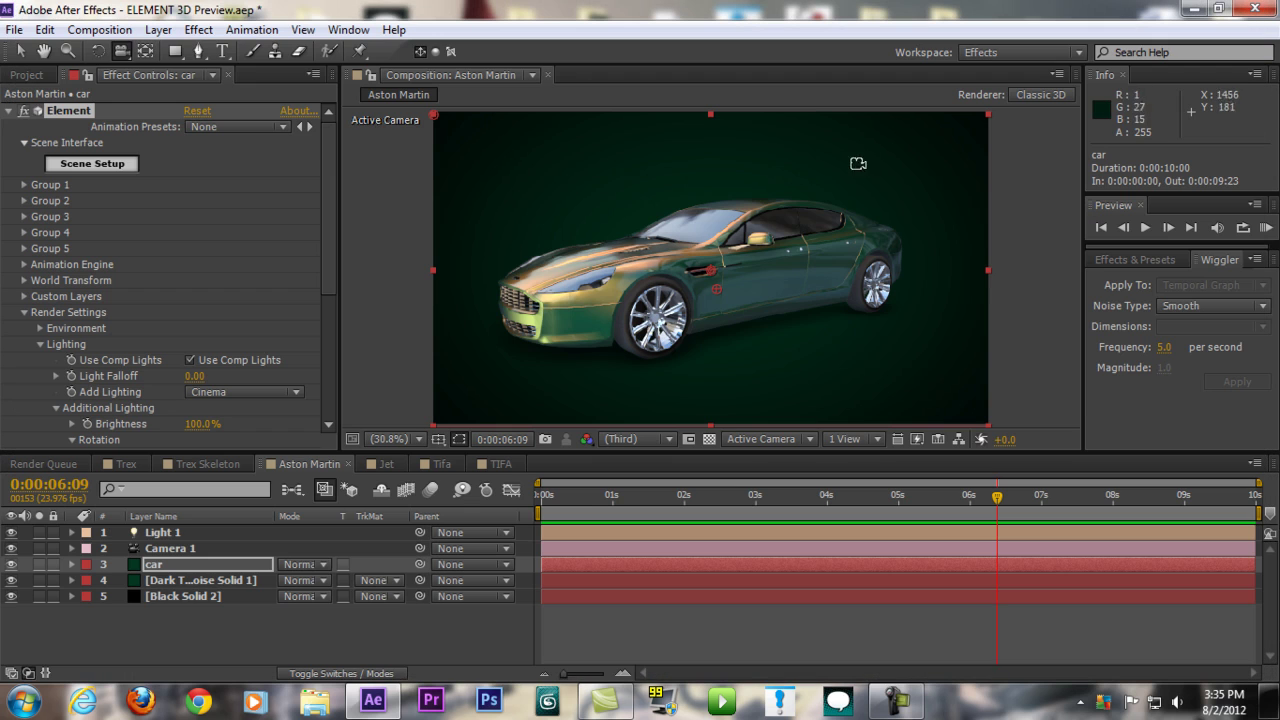
left_click_drag(812, 279, 675, 387)
left_click(385, 464)
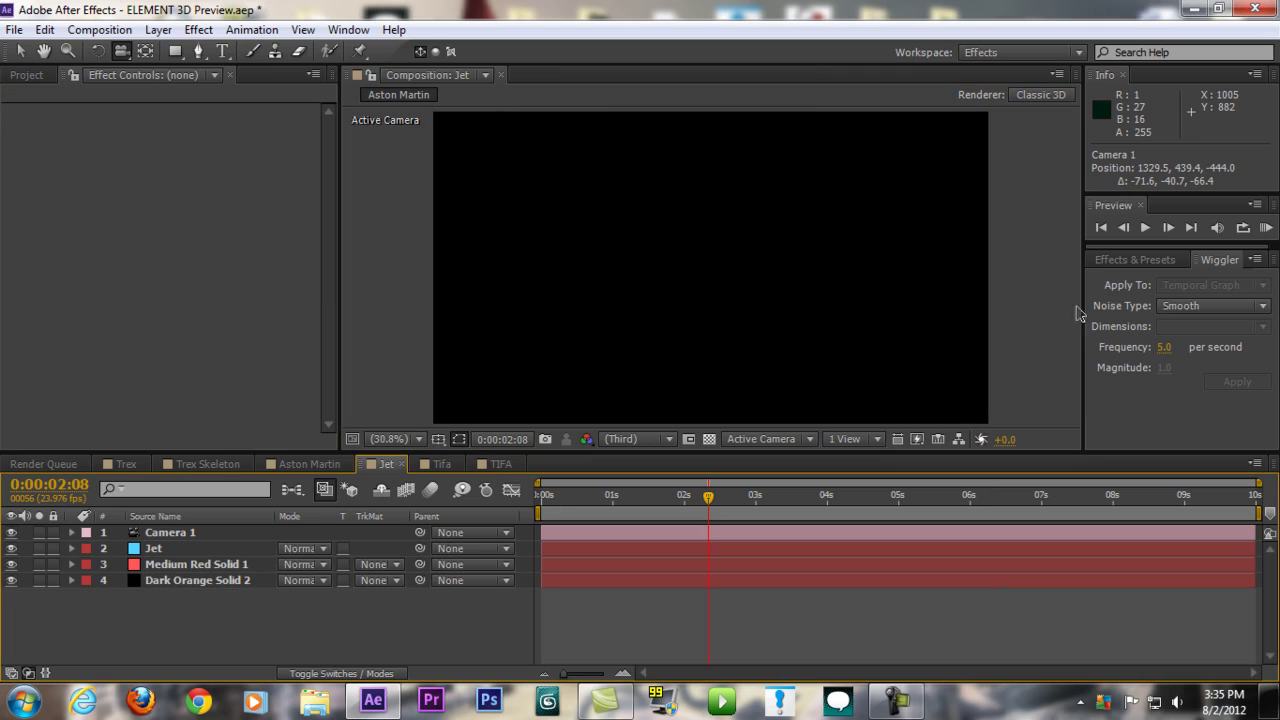
Orbit around the jet, show the composition list, and scrub the Jet timeline to 0:00:03:19
left_click_drag(737, 330, 277, 296)
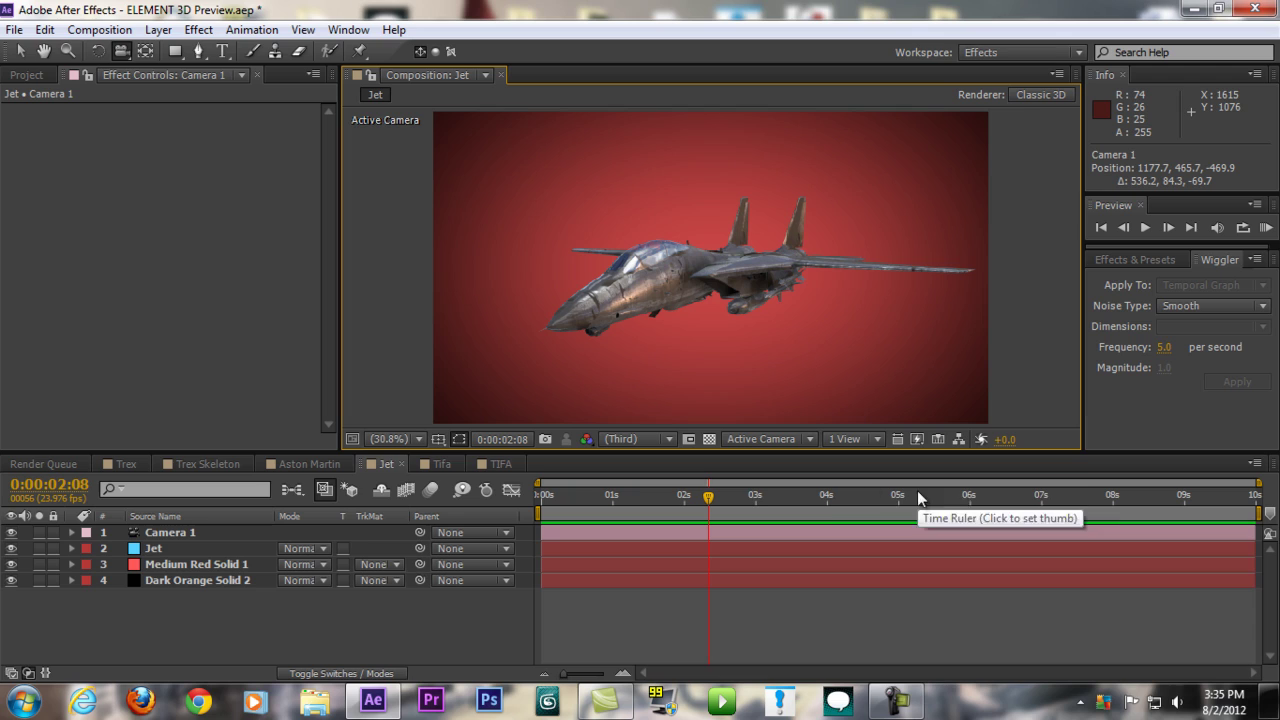
left_click(25, 75)
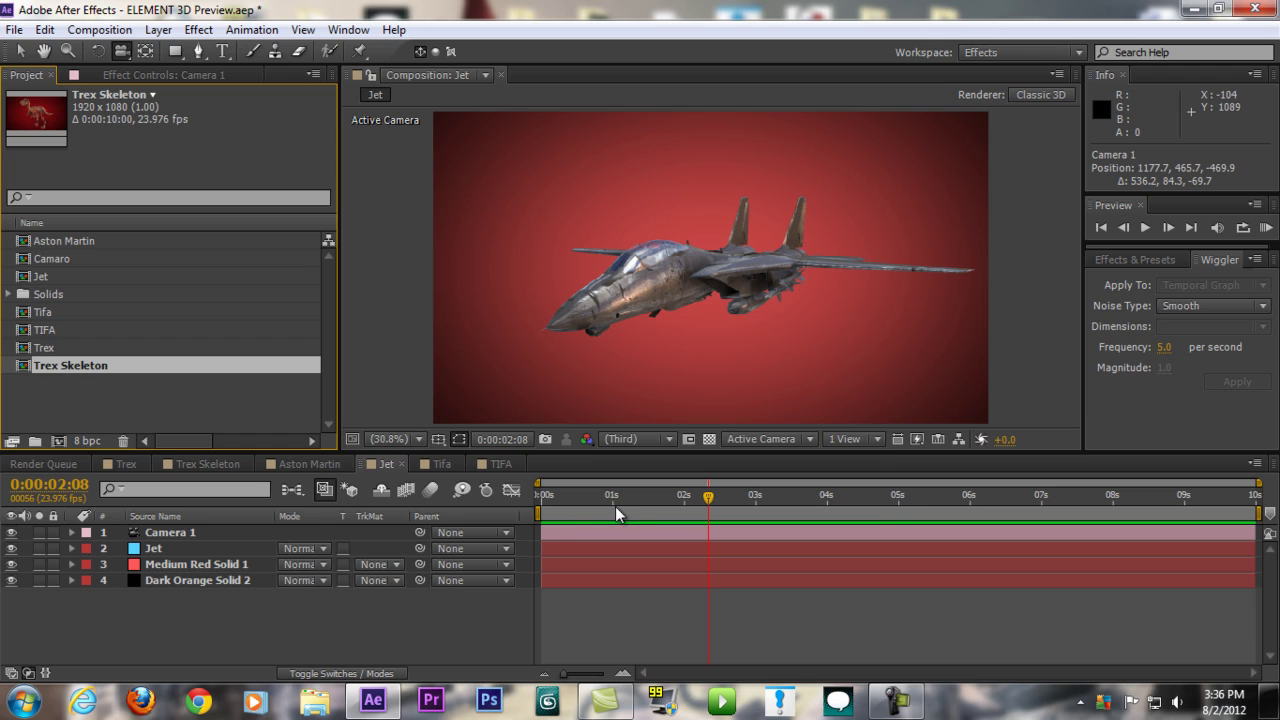
left_click_drag(616, 514, 792, 488)
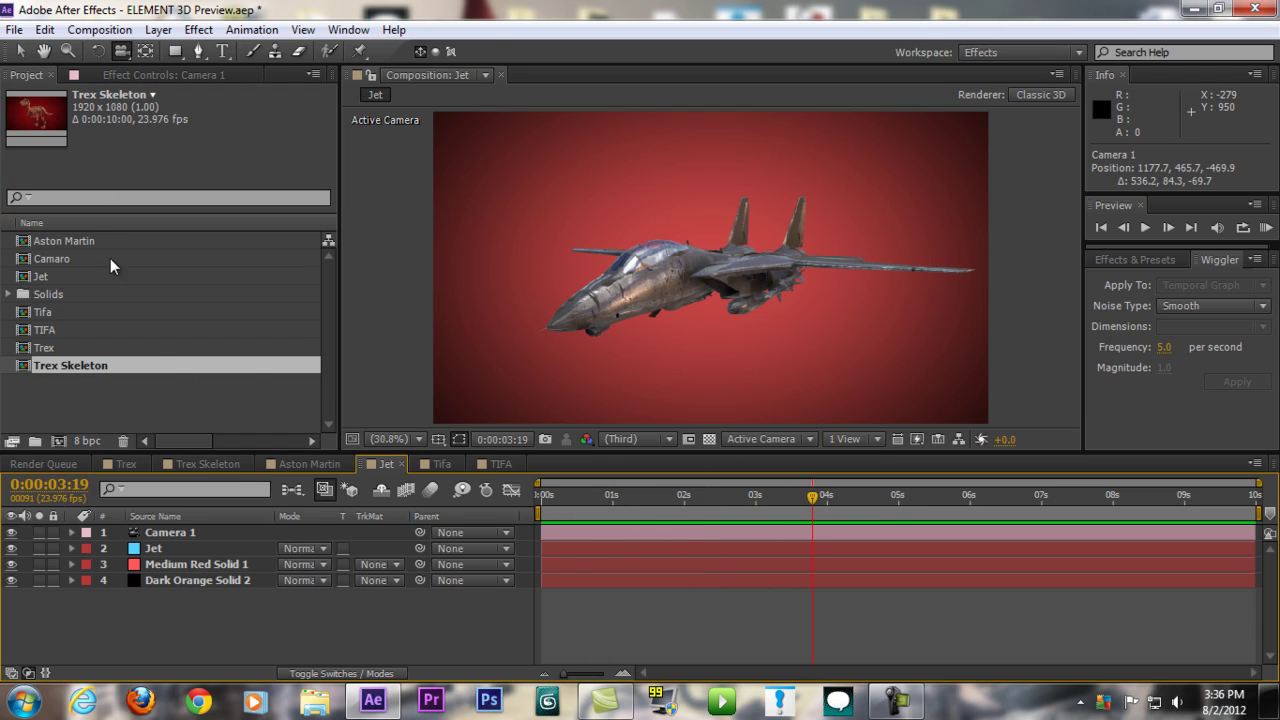
Open the recent project Track mobil.aep without saving the current one
left_click(14, 30)
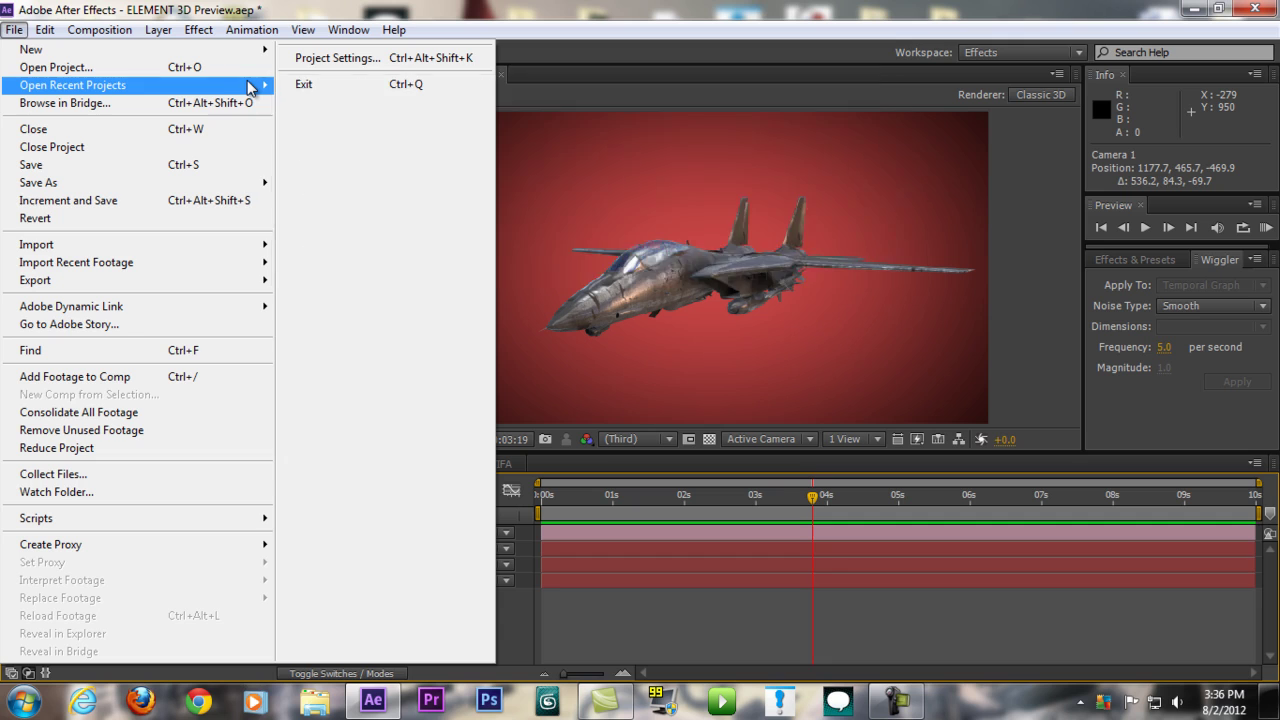
mouse_move(250, 88)
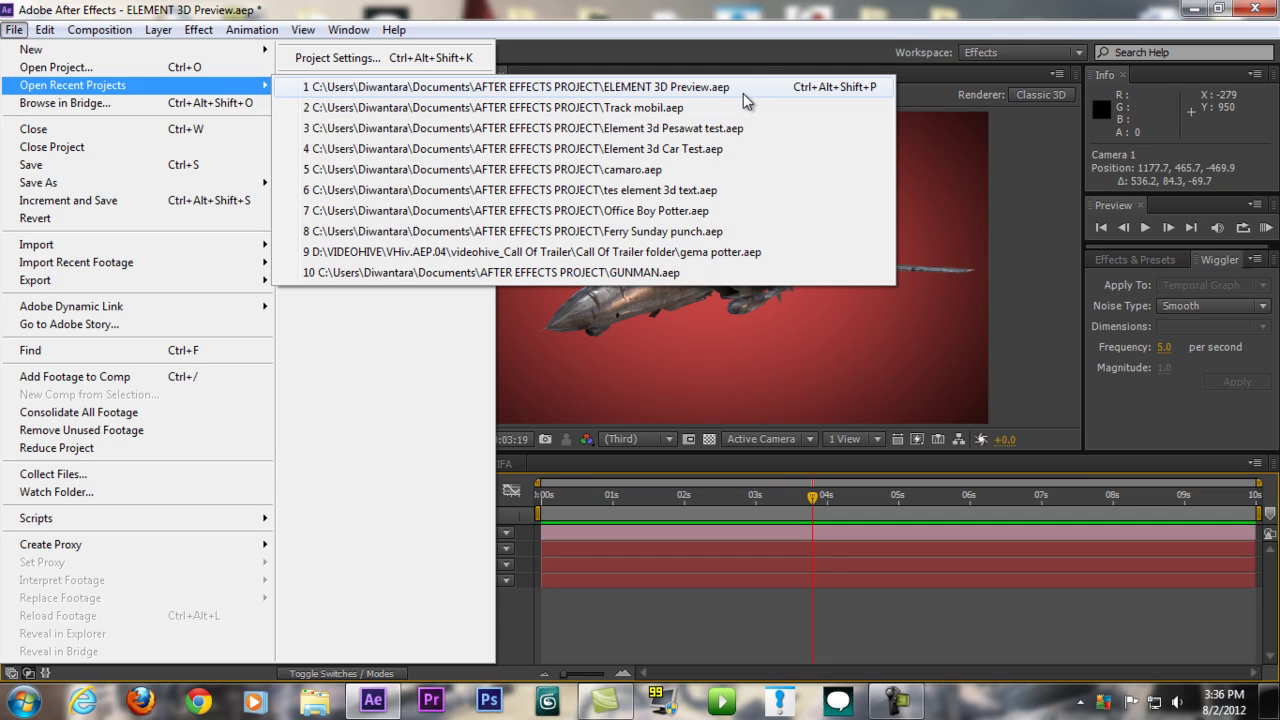
left_click(714, 108)
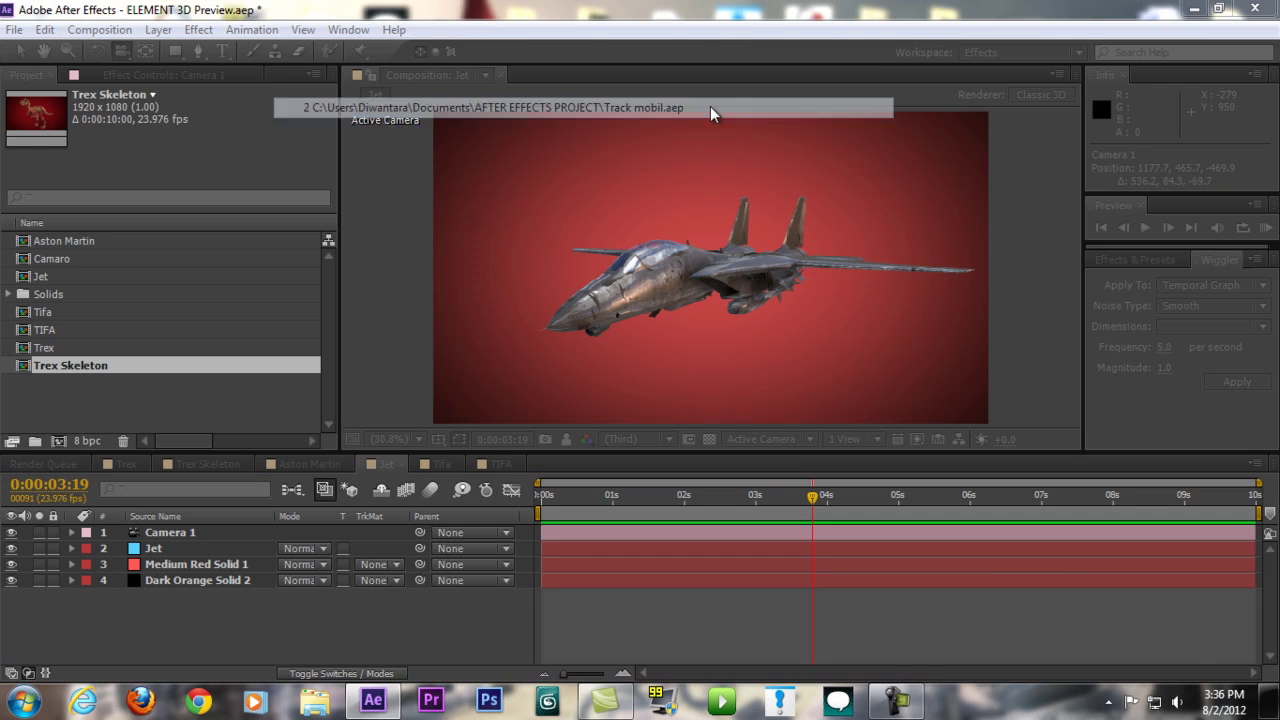
left_click(678, 373)
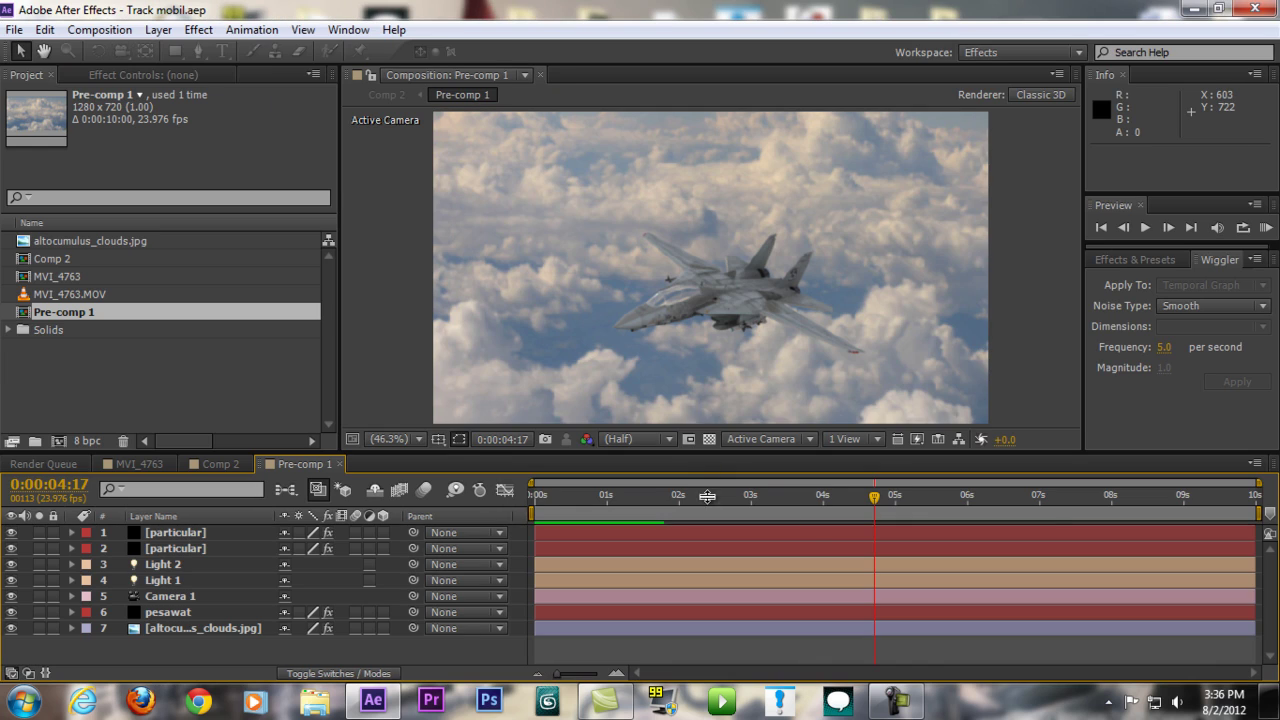
Play and scrub through Pre-comp 1's jet flight over the clouds, around 2-5 seconds
left_click(627, 494)
key("space")
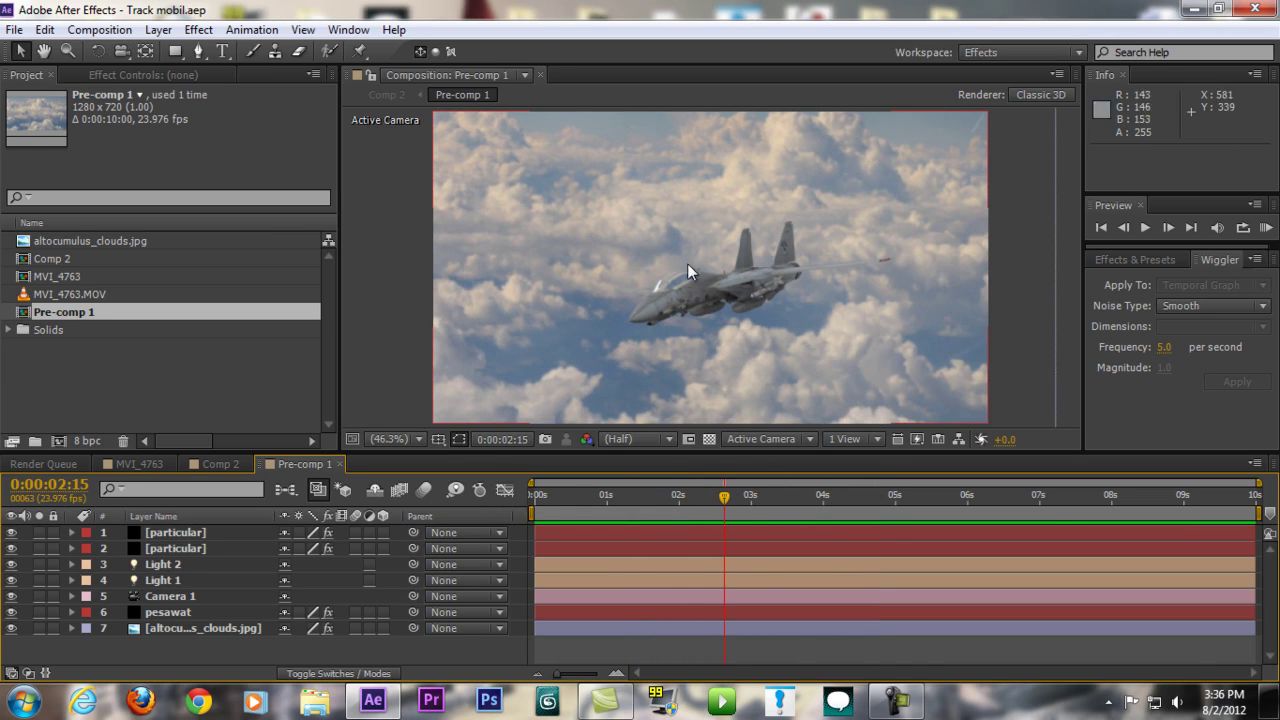
left_click_drag(726, 512, 925, 514)
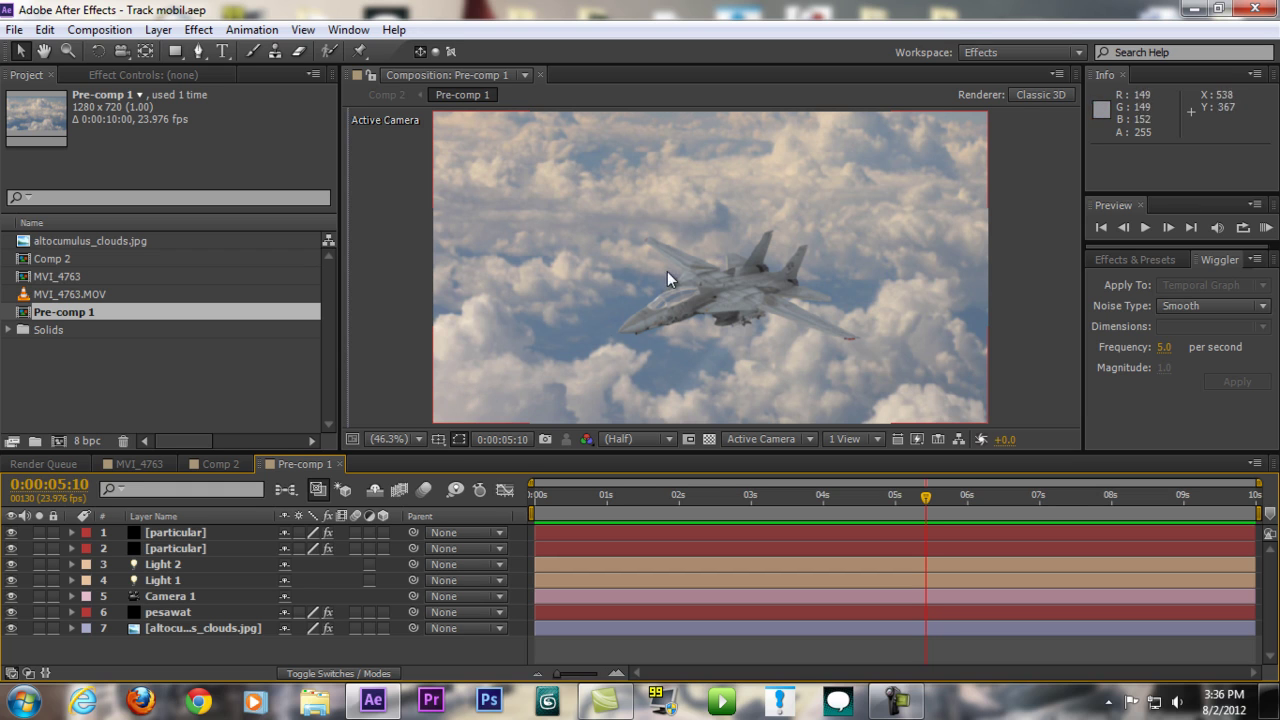
left_click_drag(690, 496, 917, 497)
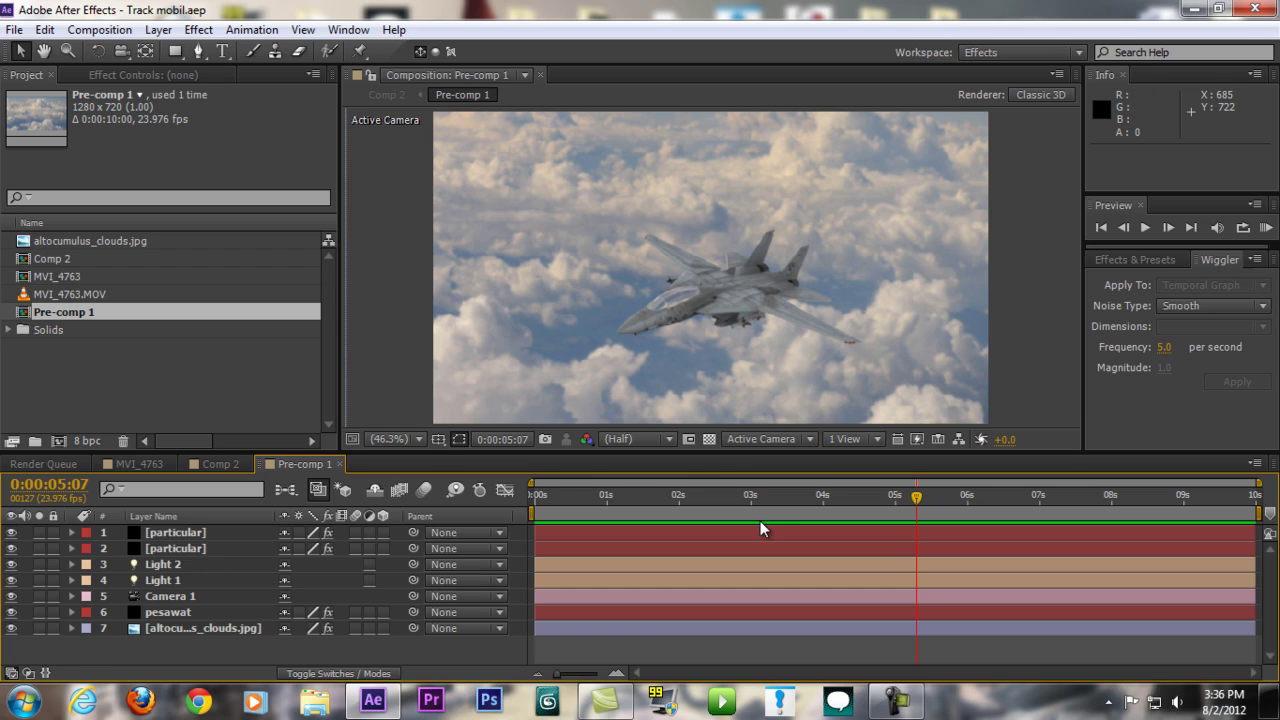
left_click_drag(684, 497, 884, 498)
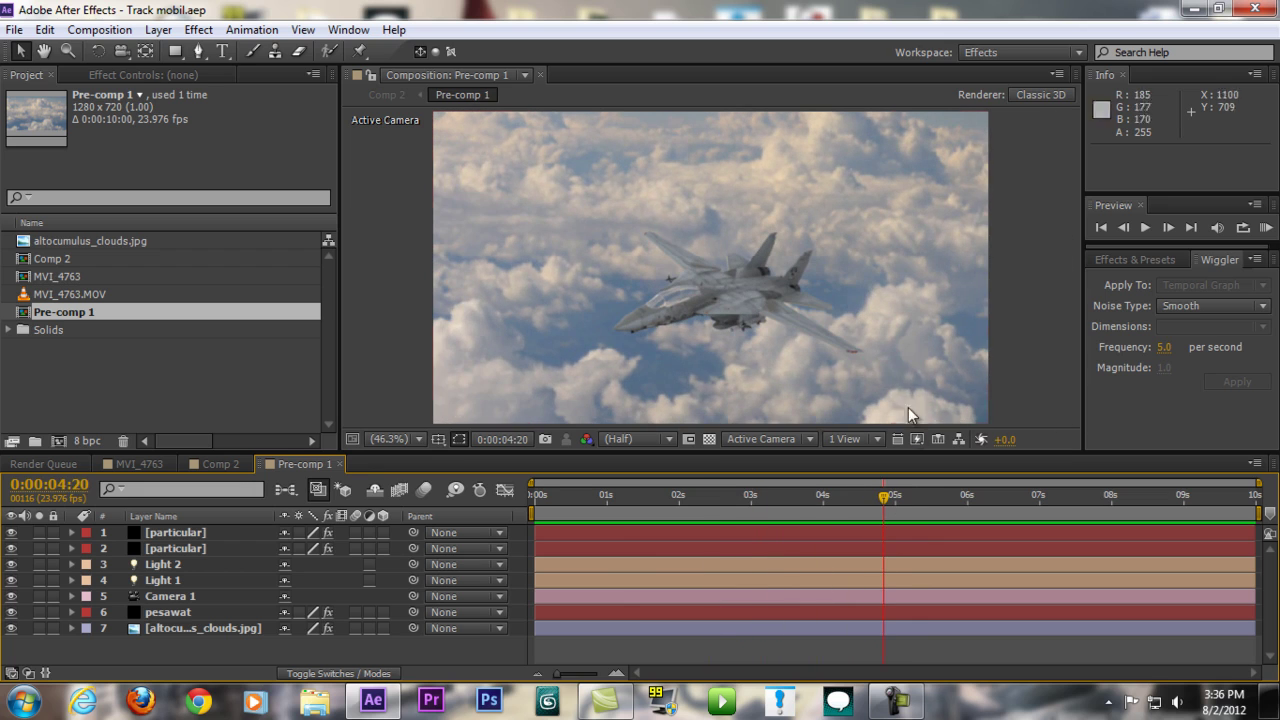
key("space")
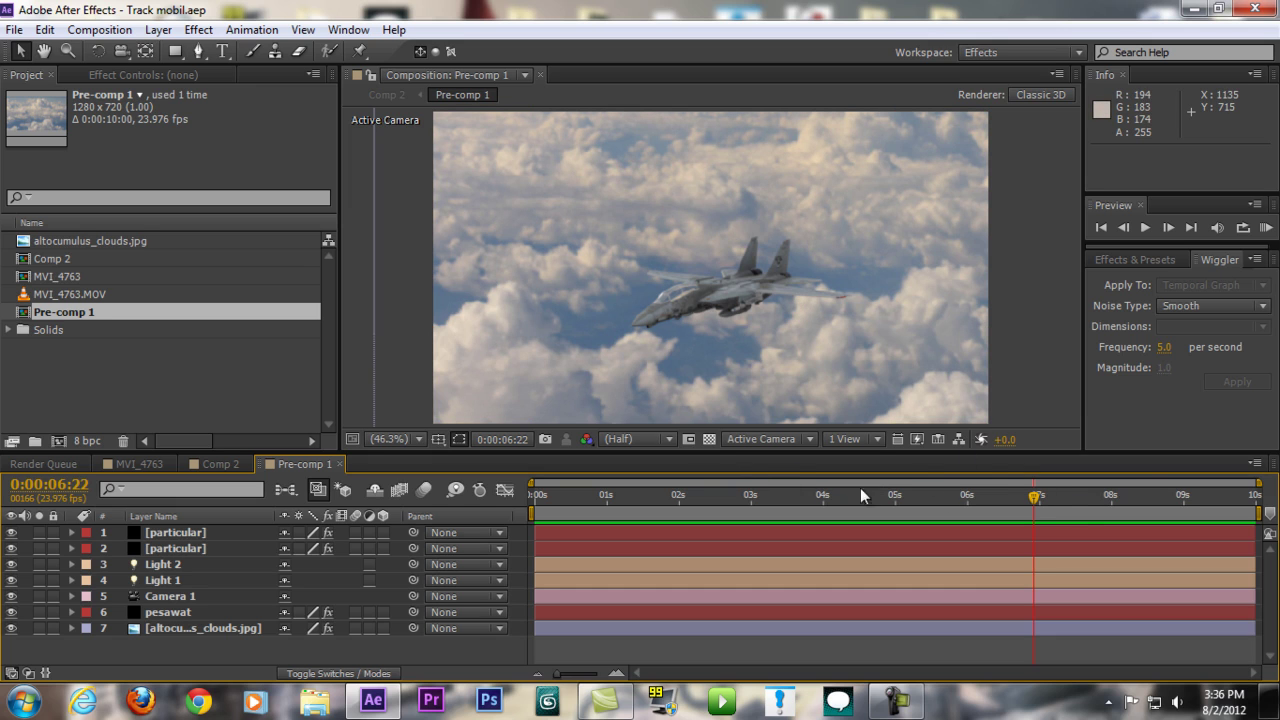
left_click_drag(977, 500, 828, 500)
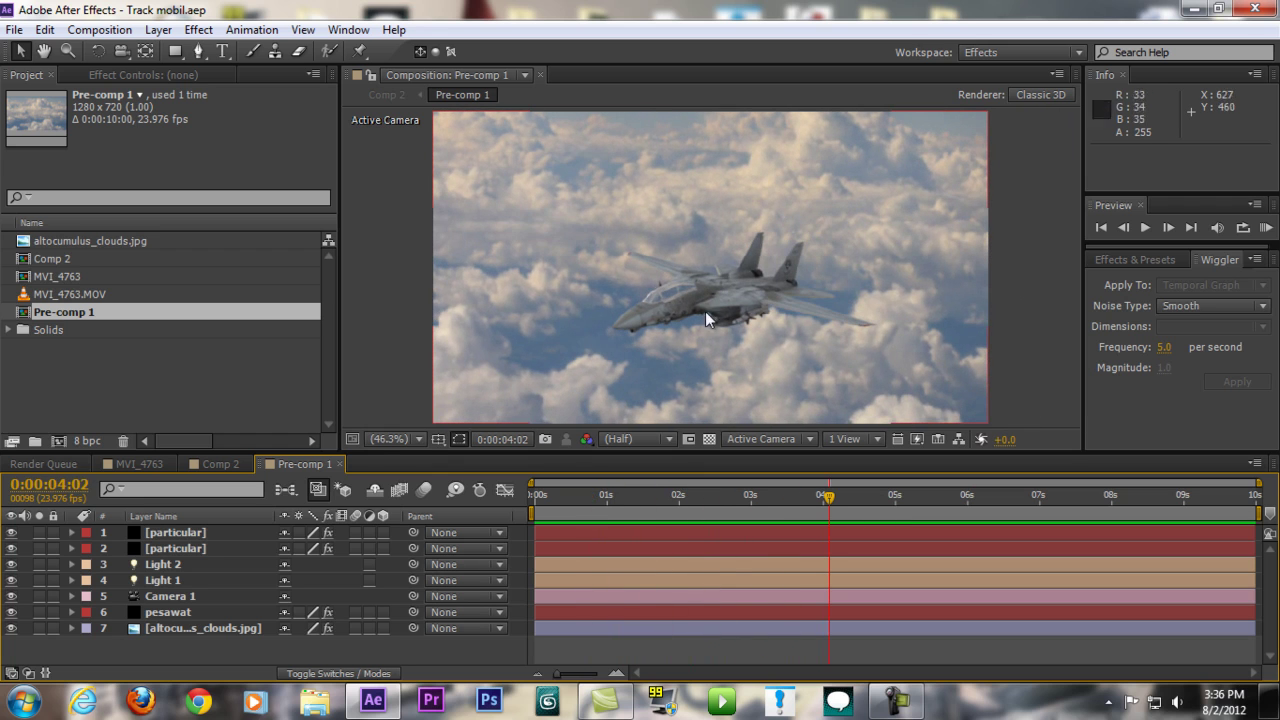
left_click_drag(711, 495, 823, 500)
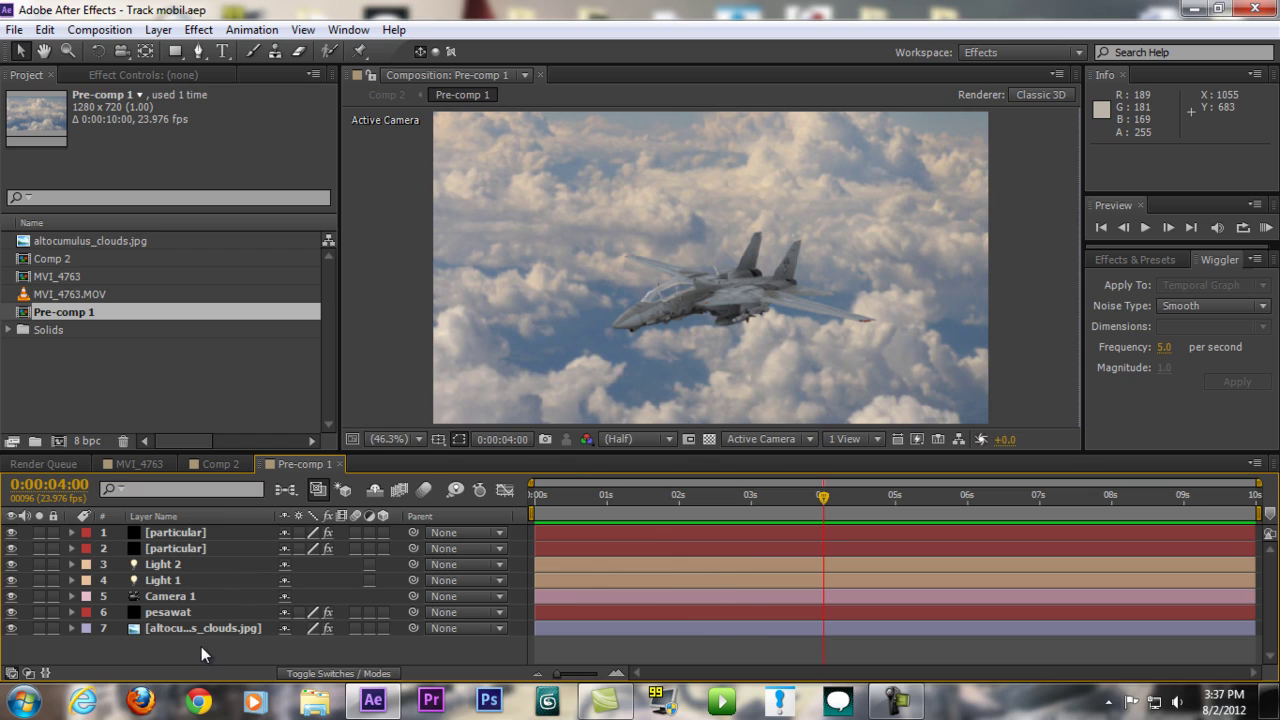
Move the screen recorder's panel higher, then scrub the flight to about 4 seconds
left_click(896, 700)
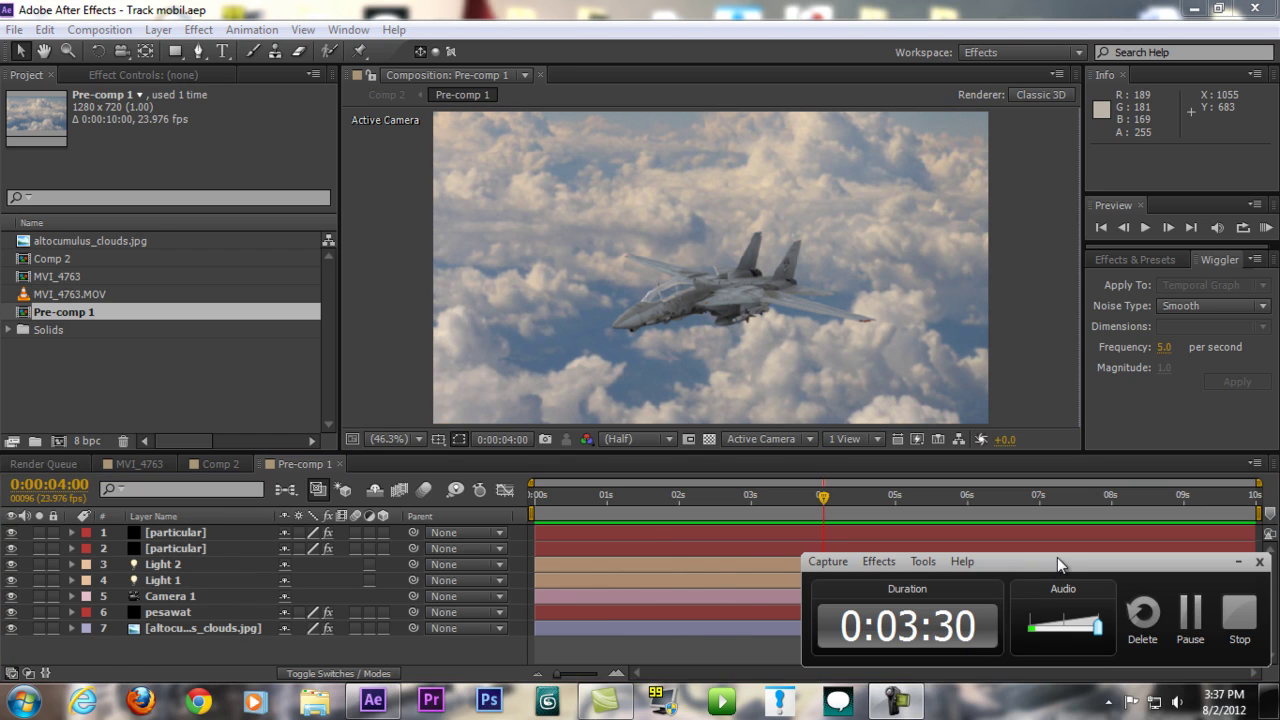
left_click_drag(1060, 565, 997, 542)
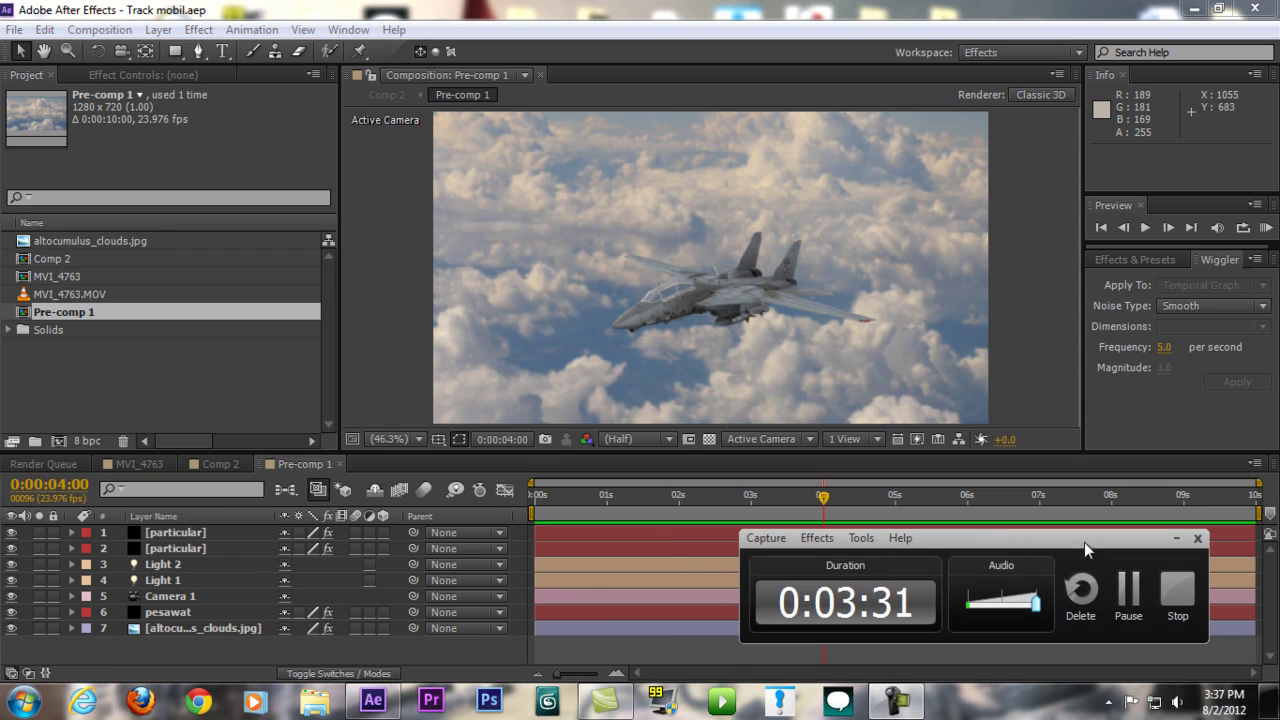
left_click(1175, 540)
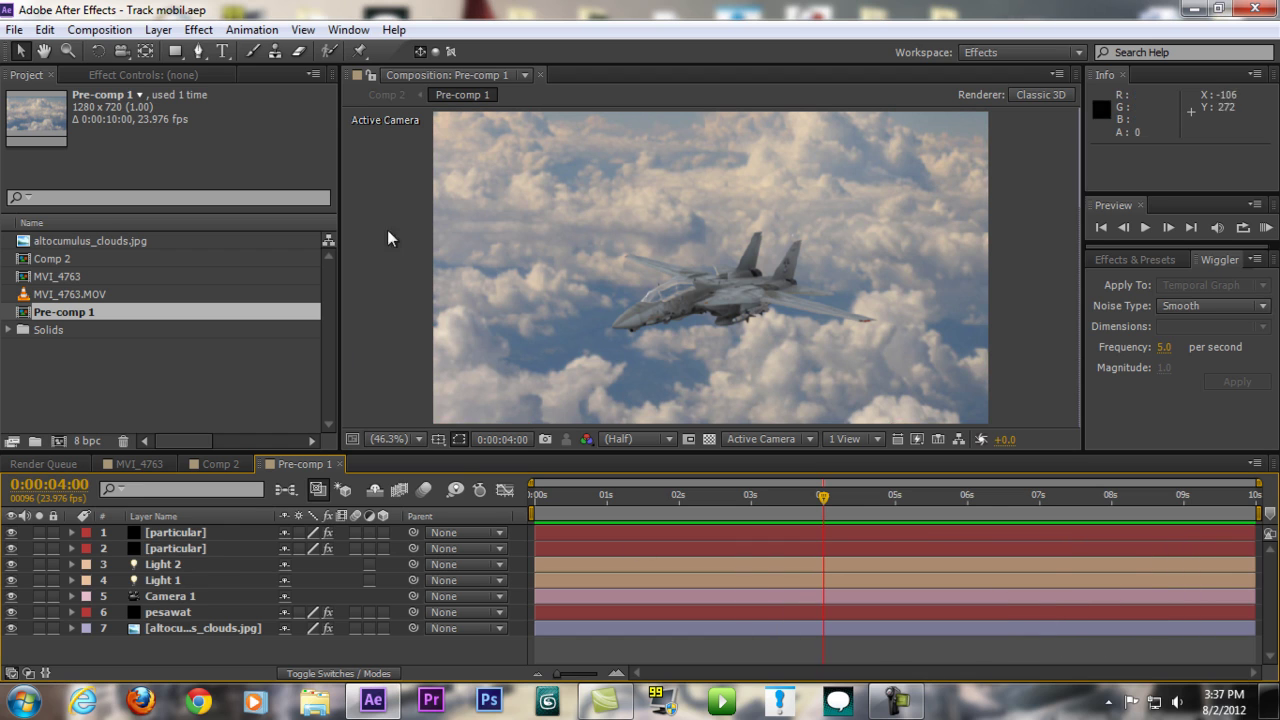
left_click_drag(796, 505, 843, 508)
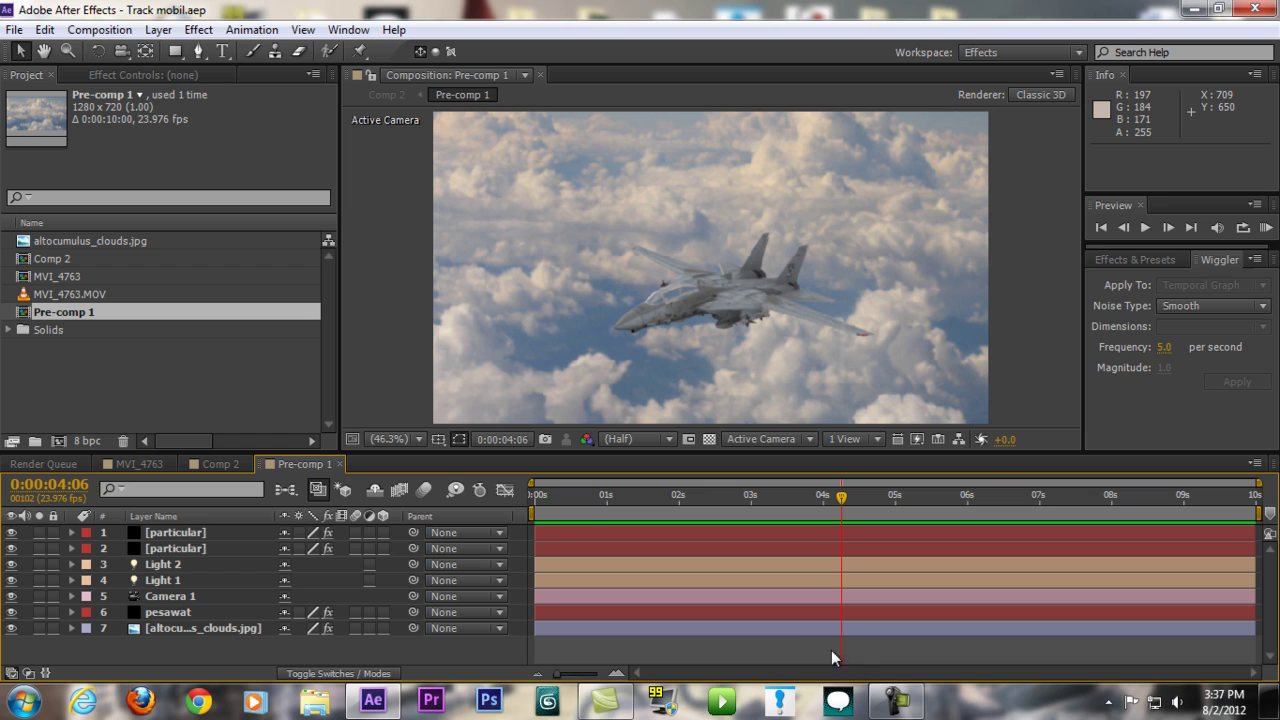
Add Pre-comp 1 to the Render Queue with H.264 output saved as Pre-comp 1.mp4
left_click(118, 32)
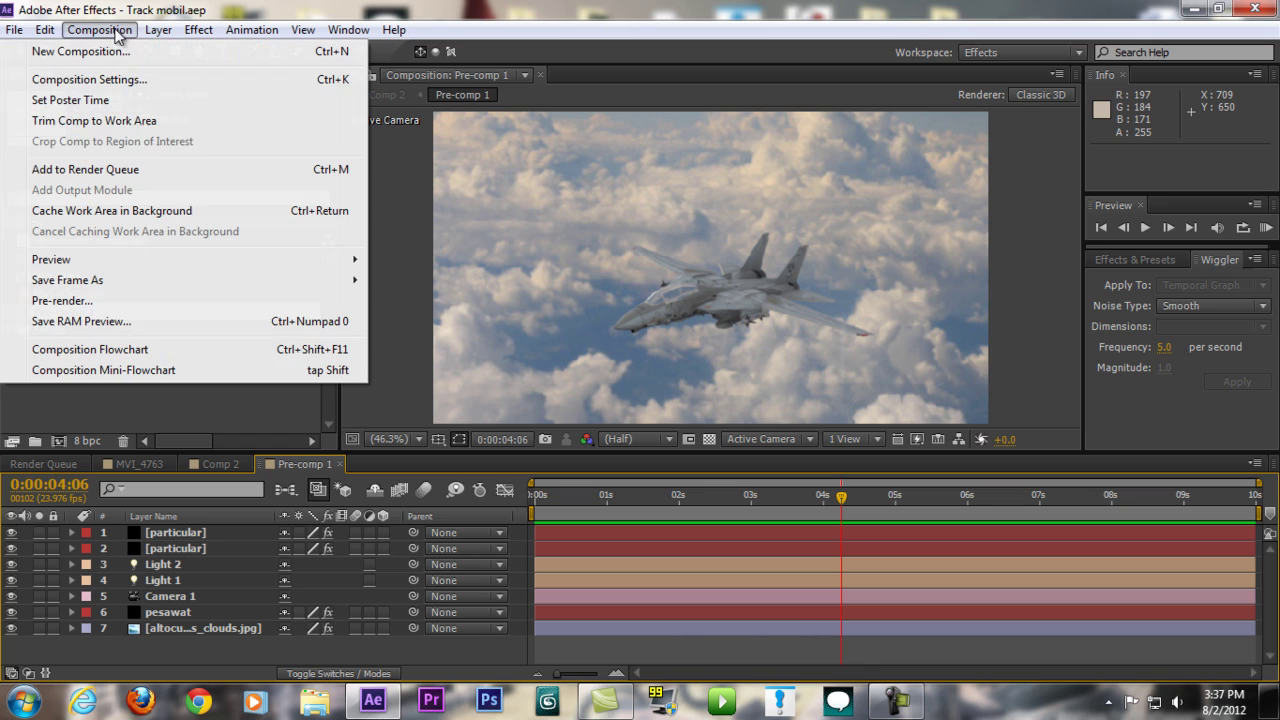
left_click(131, 172)
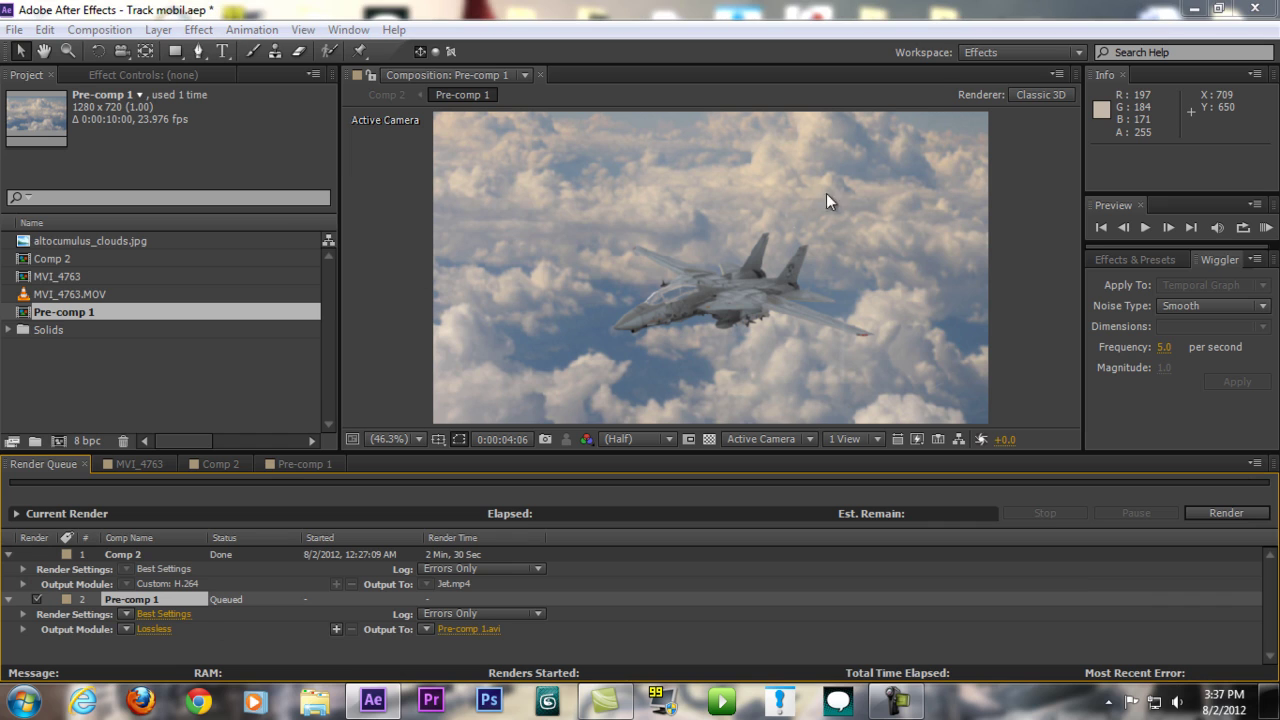
left_click(618, 122)
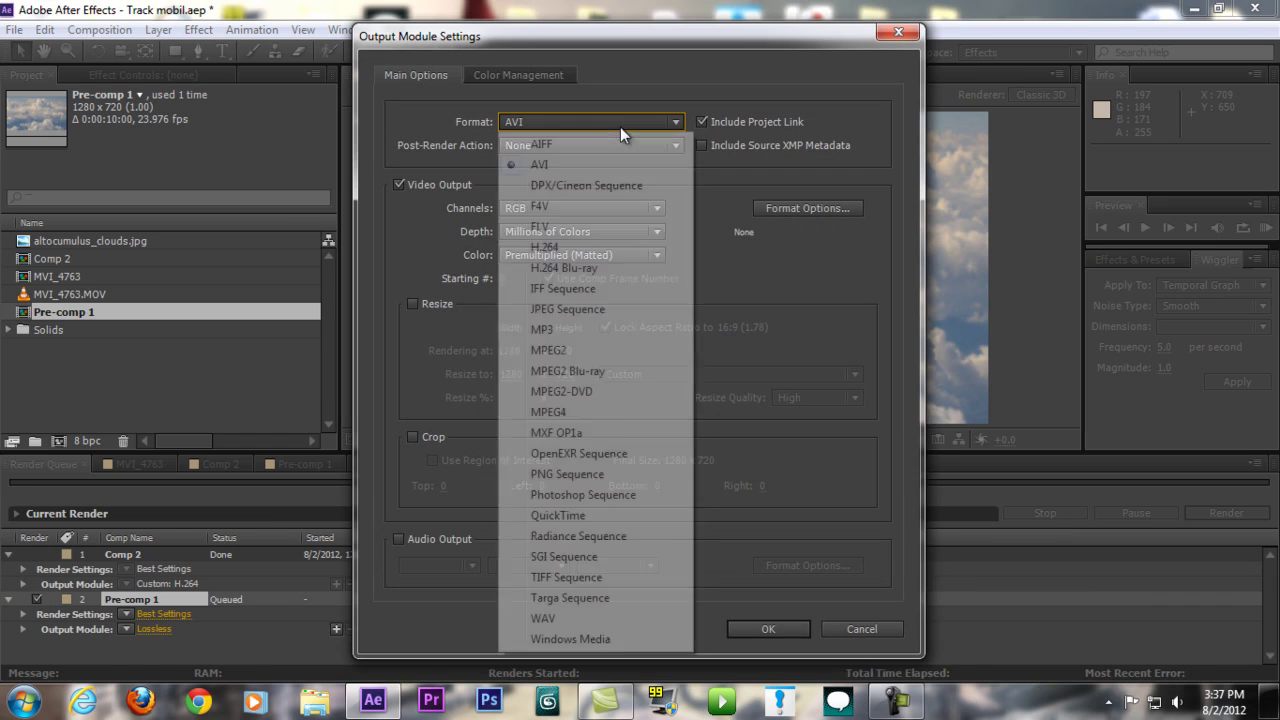
left_click(564, 252)
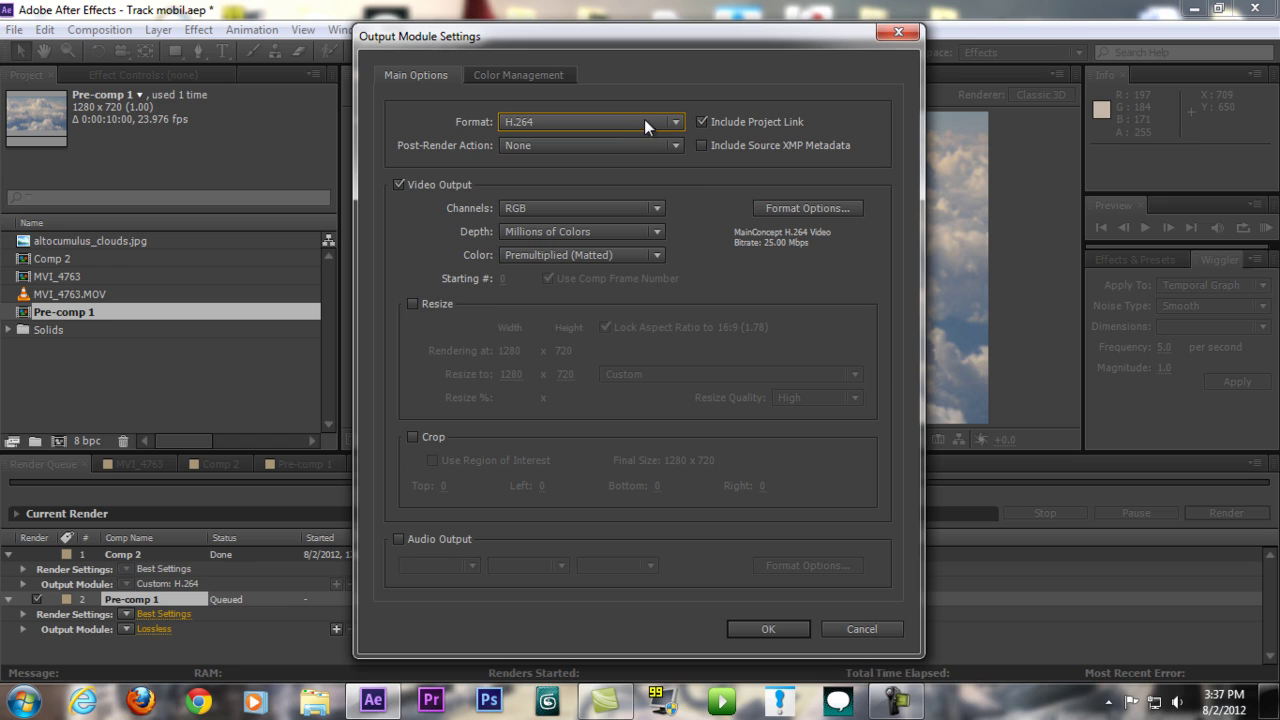
left_click(770, 627)
left_click(459, 627)
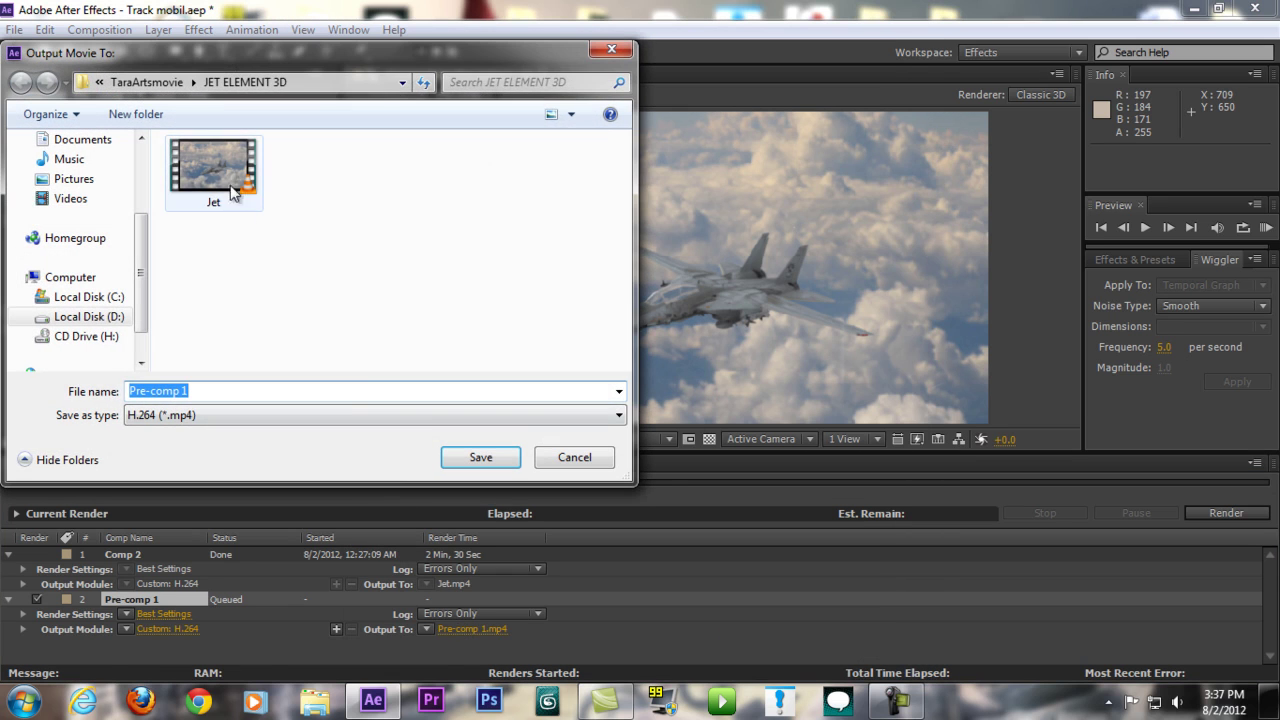
left_click(484, 458)
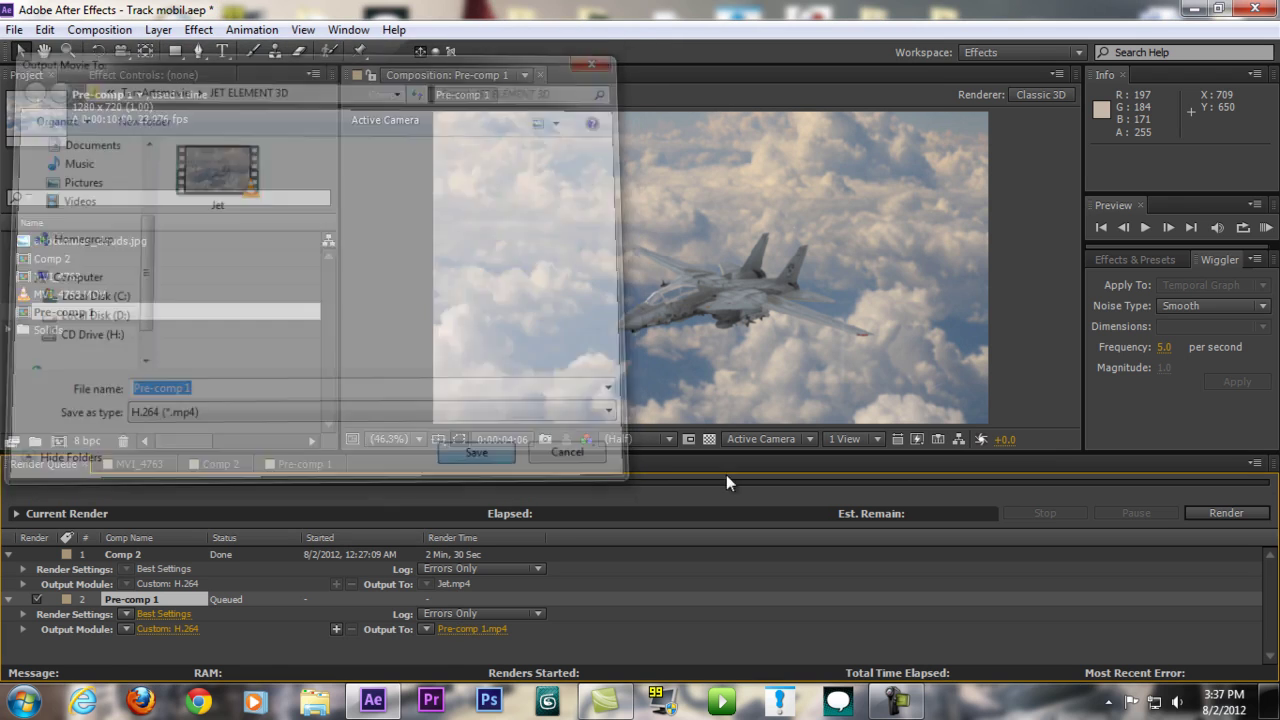
Render Pre-comp 1, then orbit the camera around Comp 3's chrome TaraArtsMovie title
left_click(1224, 513)
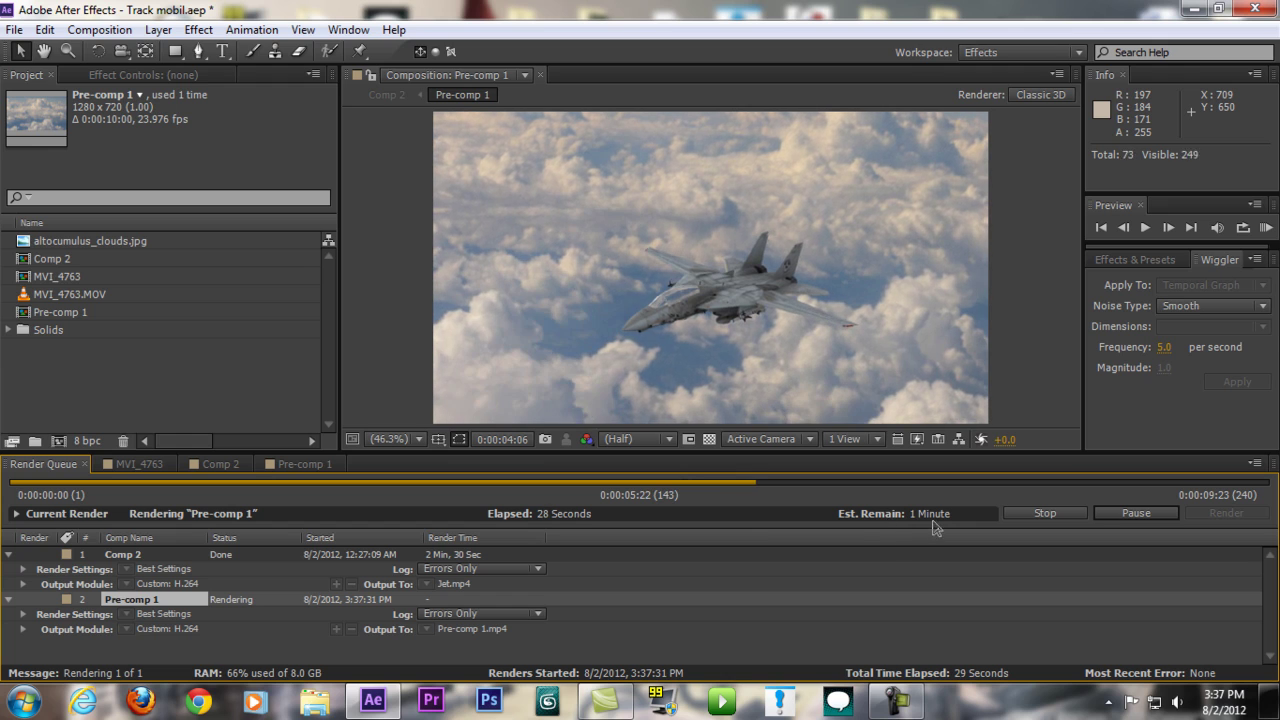
left_click(900, 690)
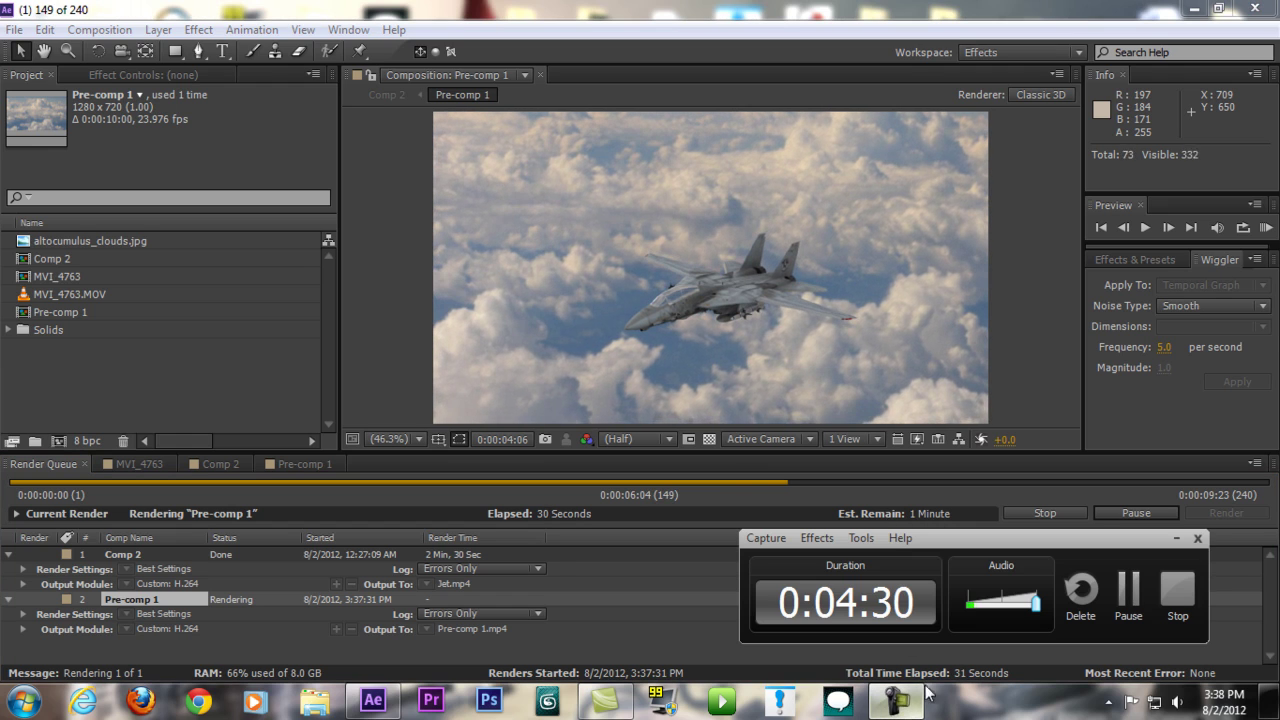
left_click(918, 697)
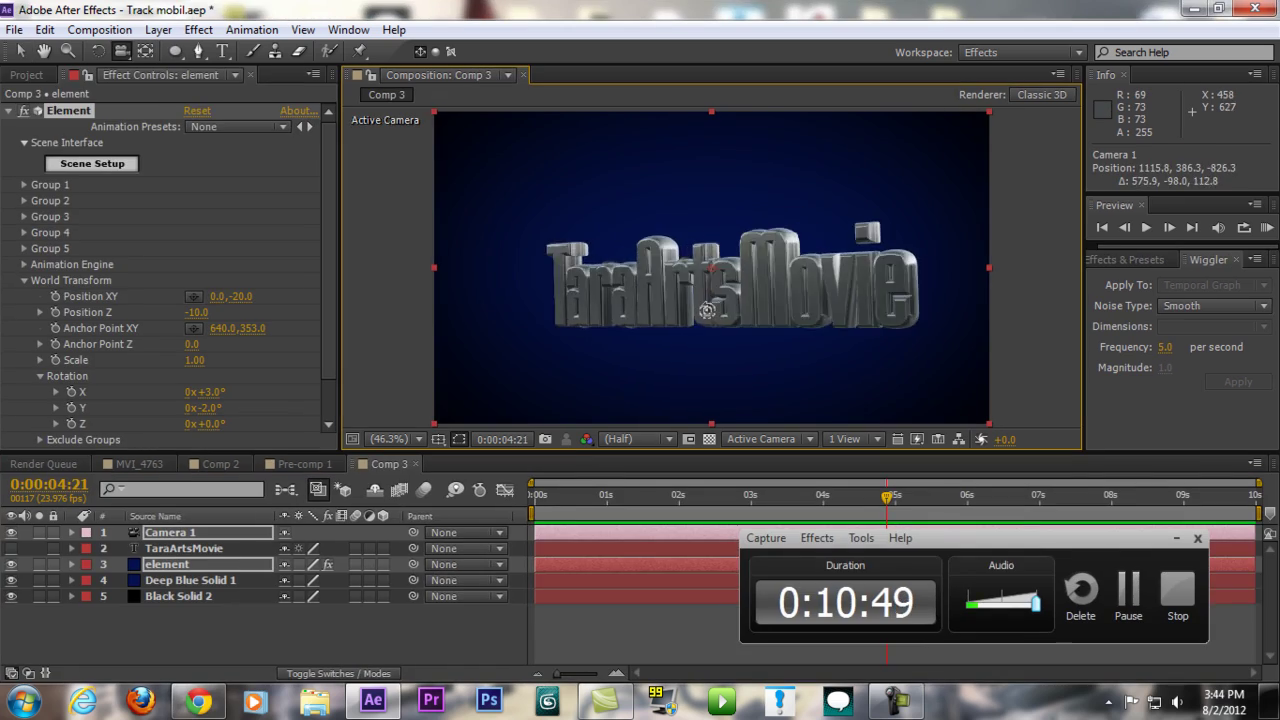
left_click_drag(720, 300, 754, 304)
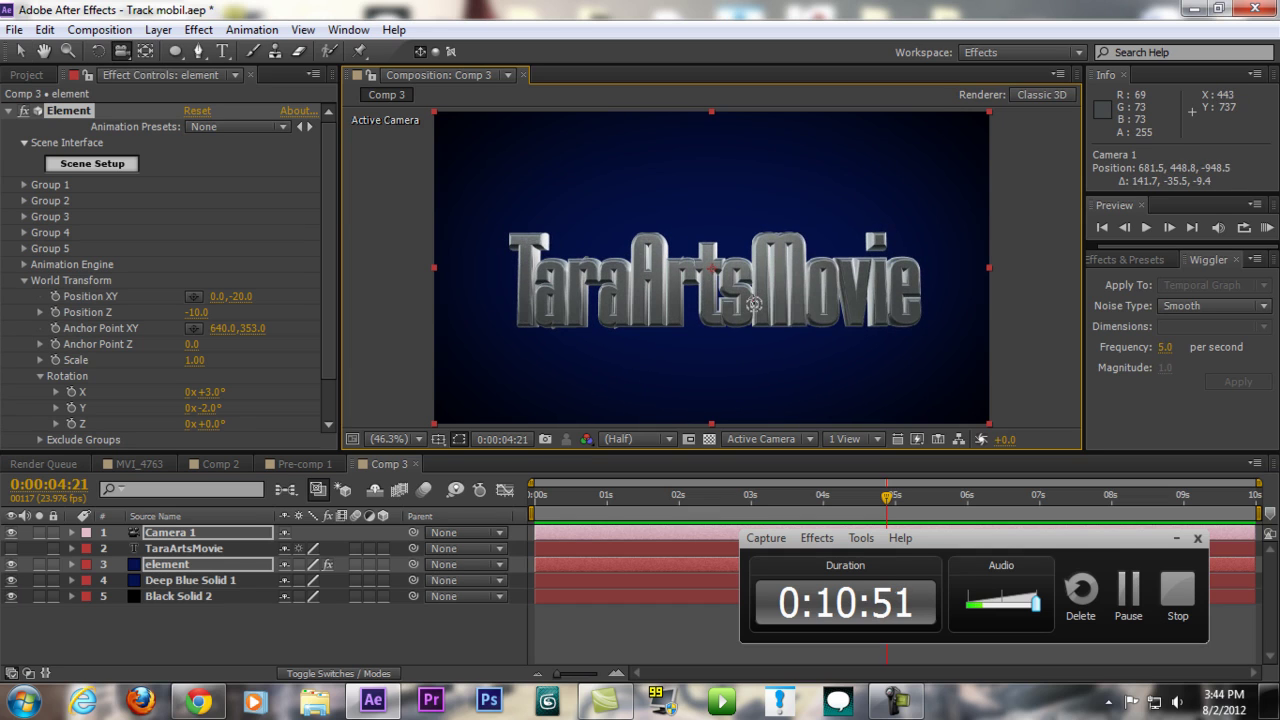